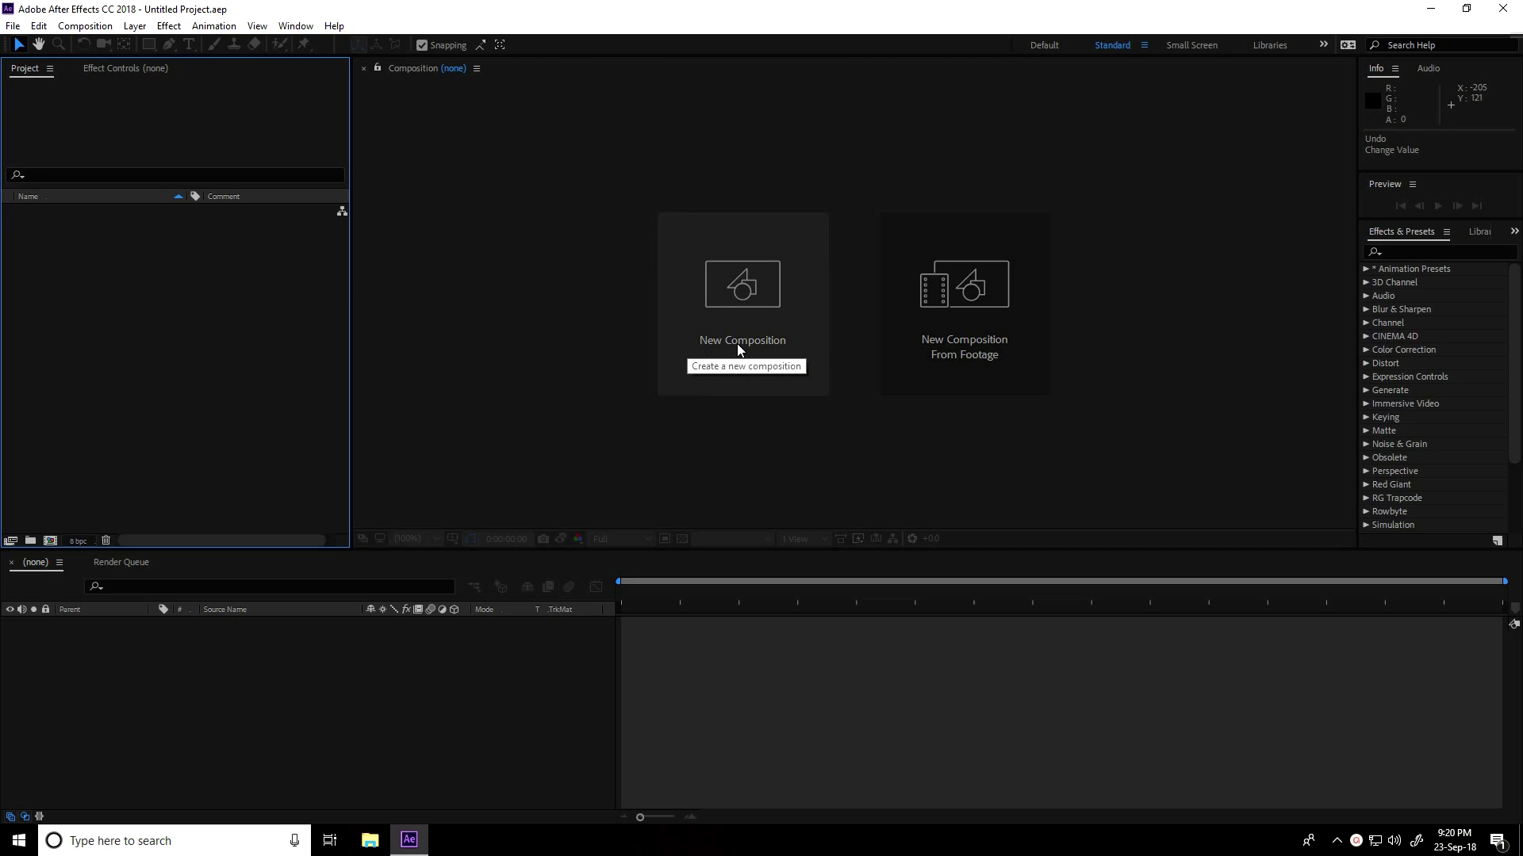
# Create Comp 1 from the HDTV 1080 29.97 preset (1920×1080, 15 seconds)
pyautogui.click(765, 352)
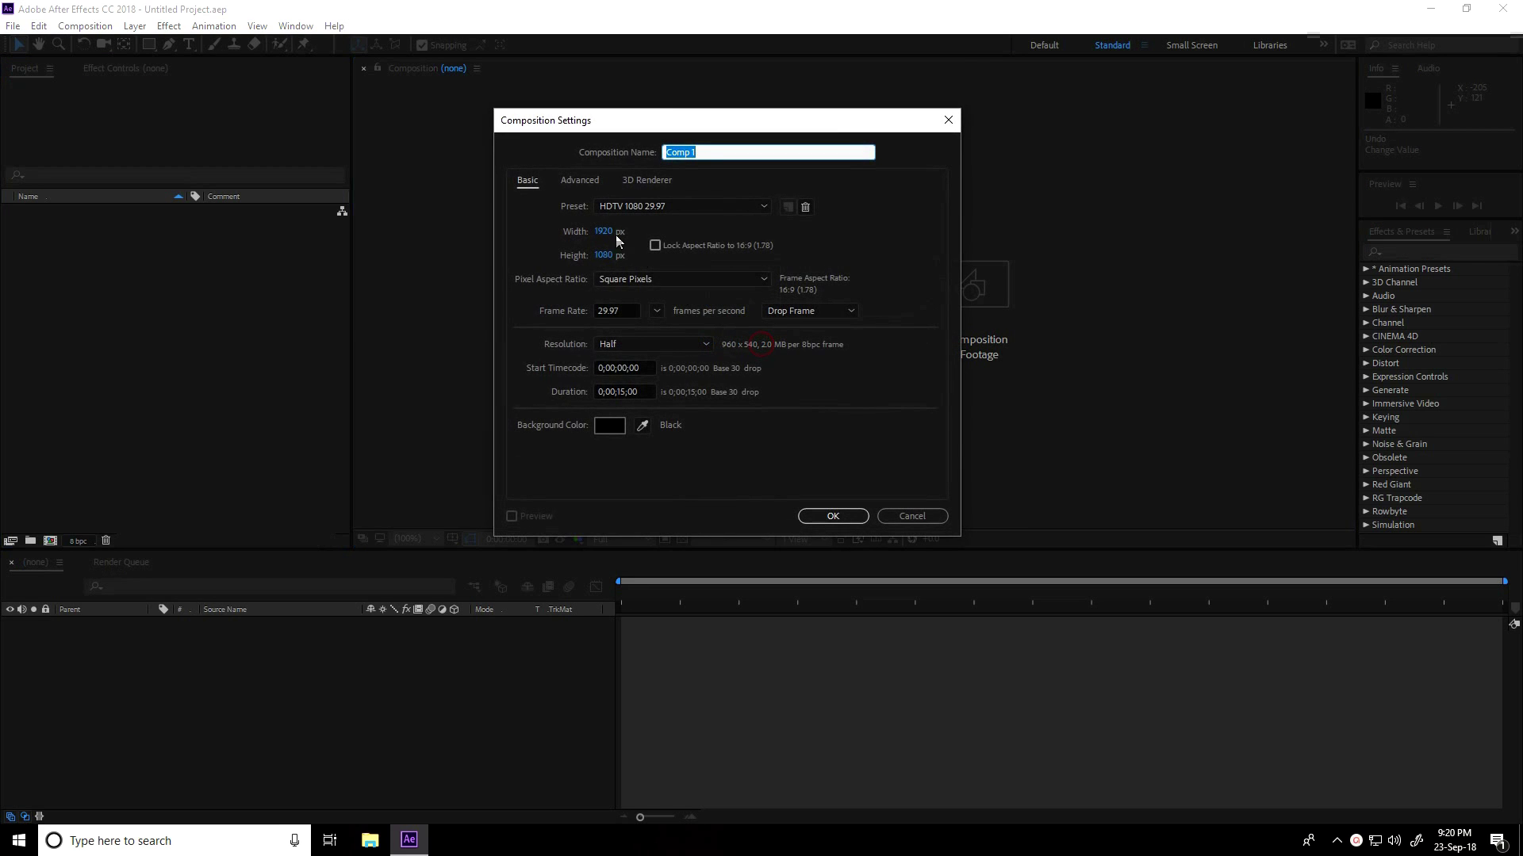
pyautogui.click(621, 208)
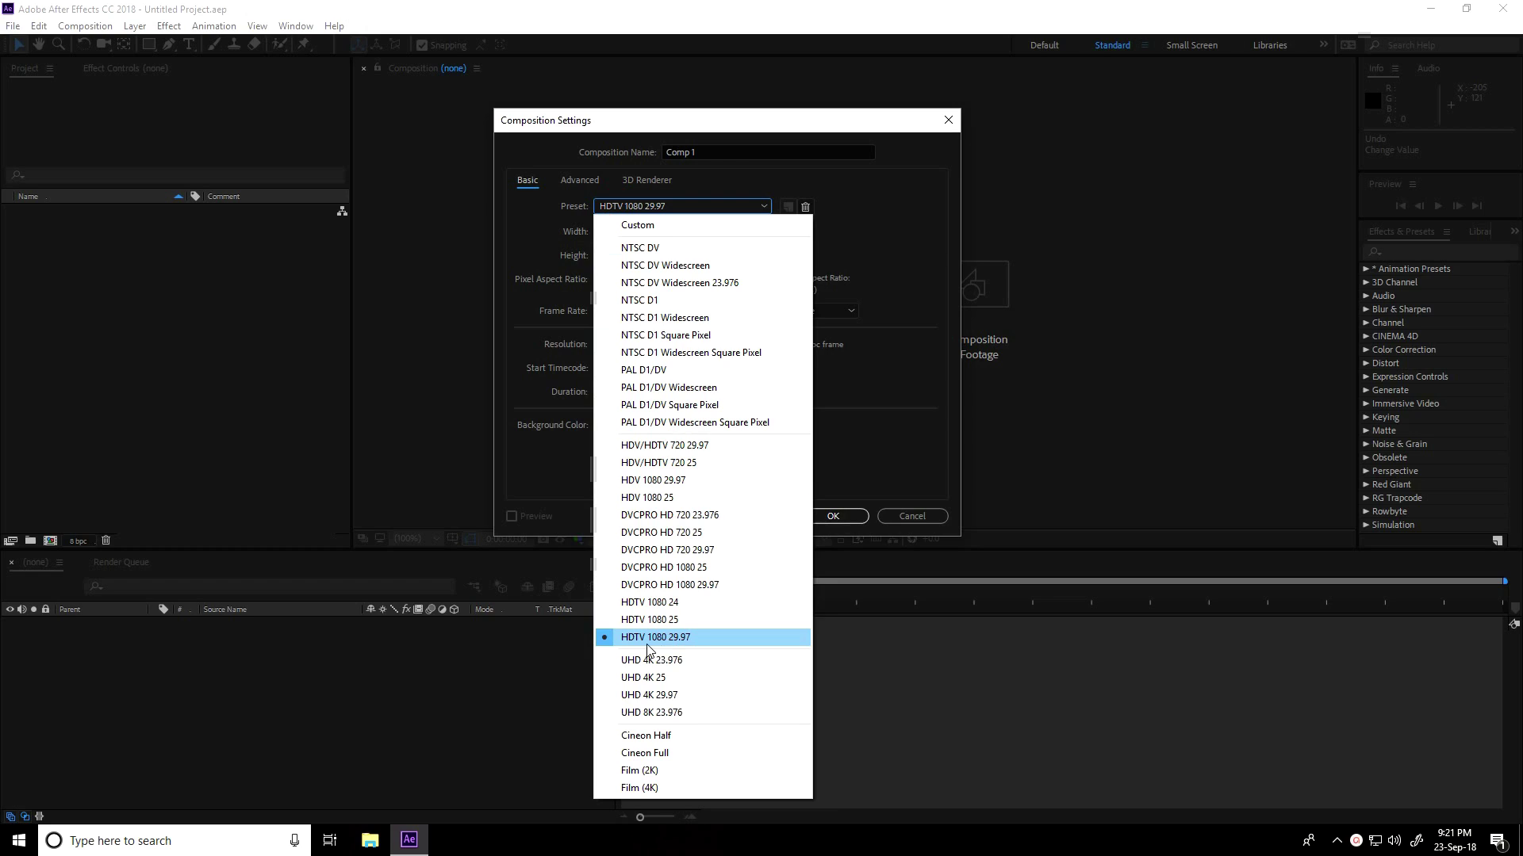
pyautogui.click(685, 640)
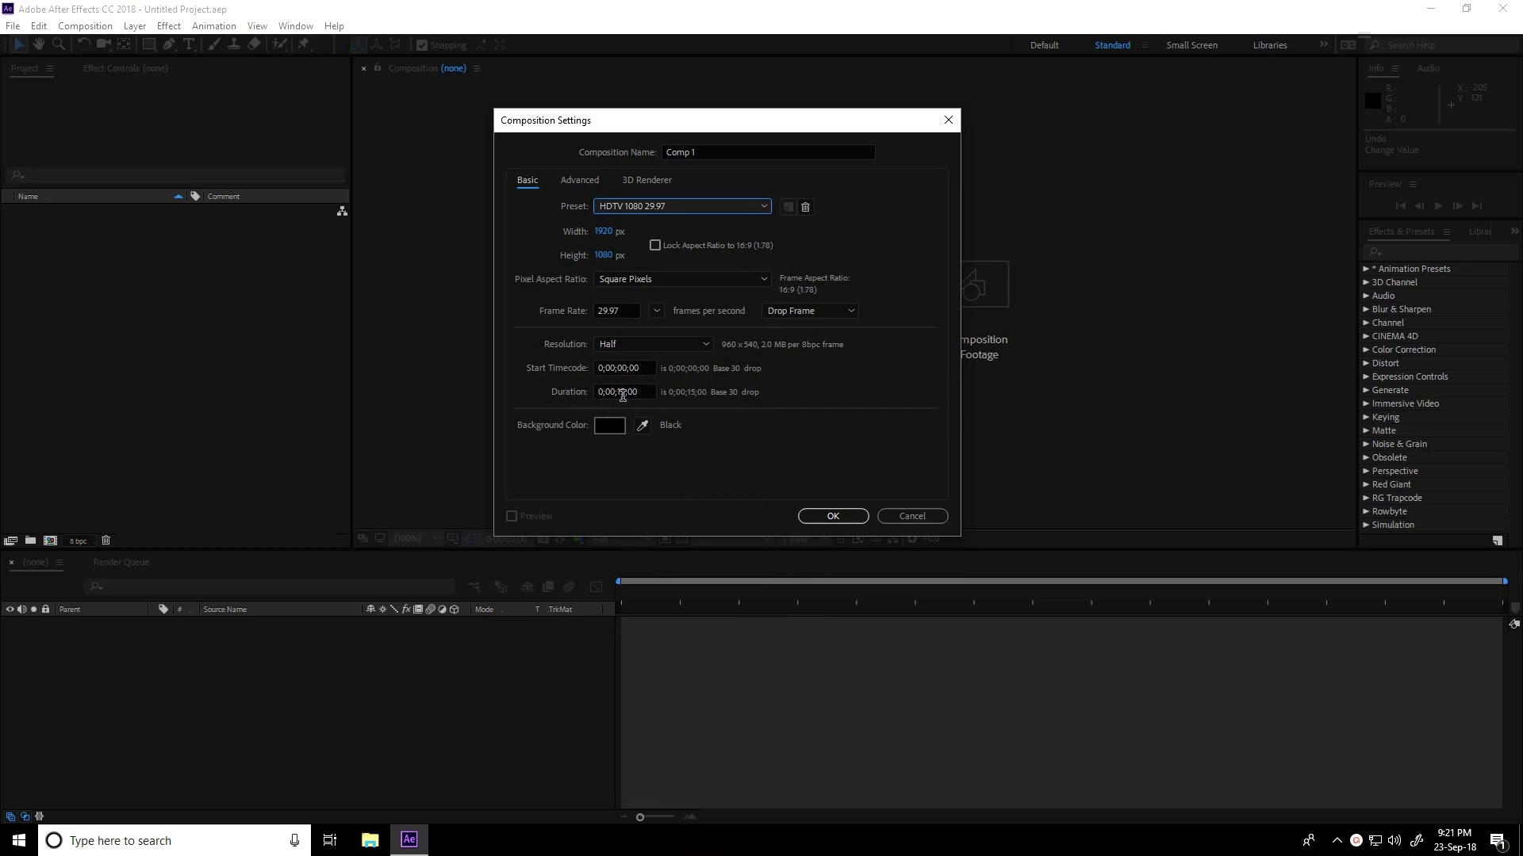
pyautogui.click(835, 517)
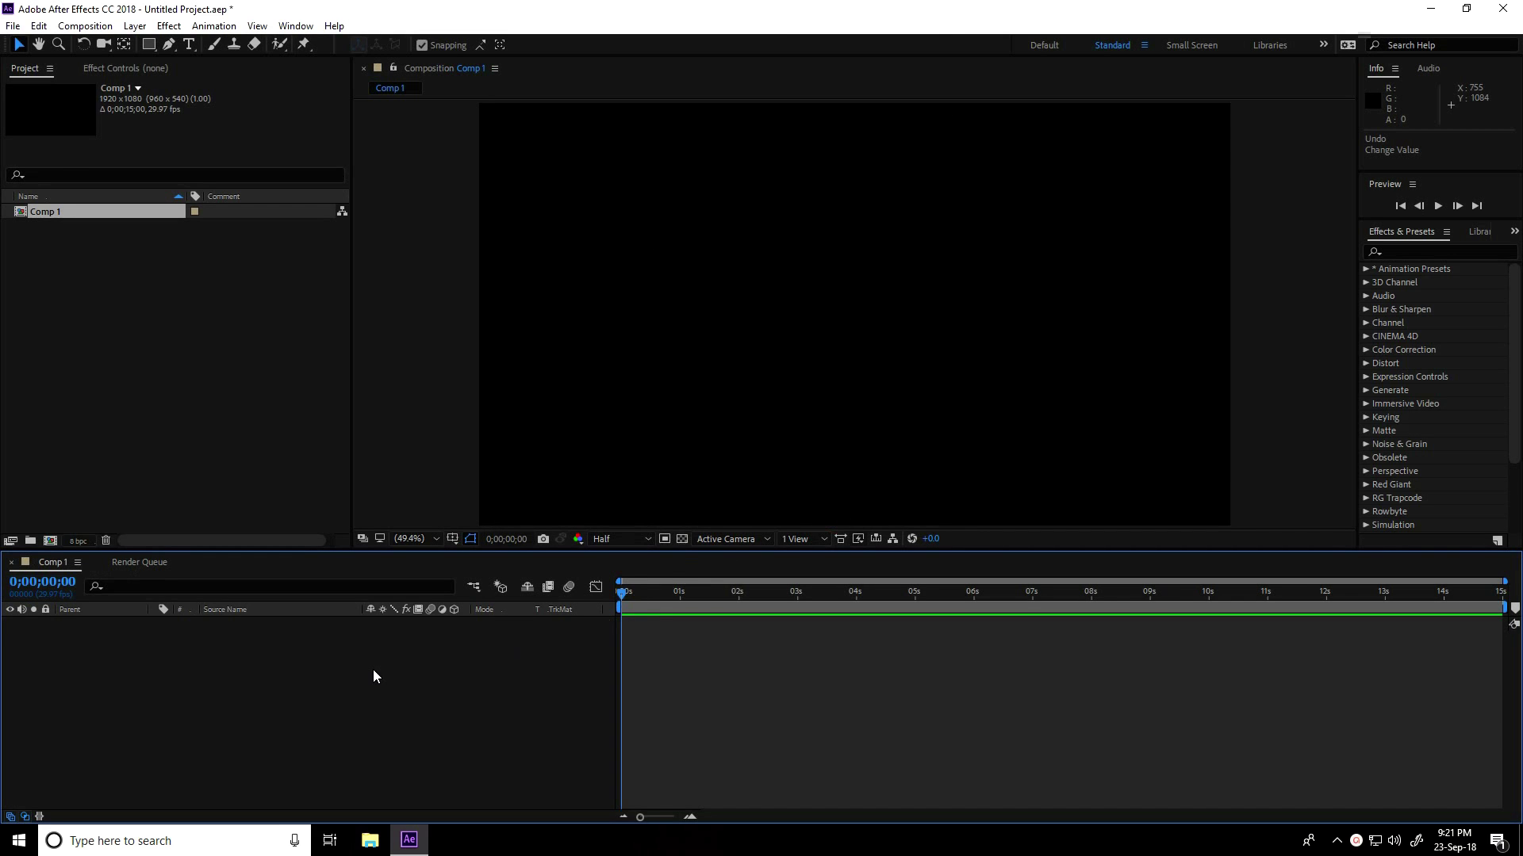
# Add a black full-frame solid layer named BG
pyautogui.rightClick(189, 700)
pyautogui.moveTo(305, 533)
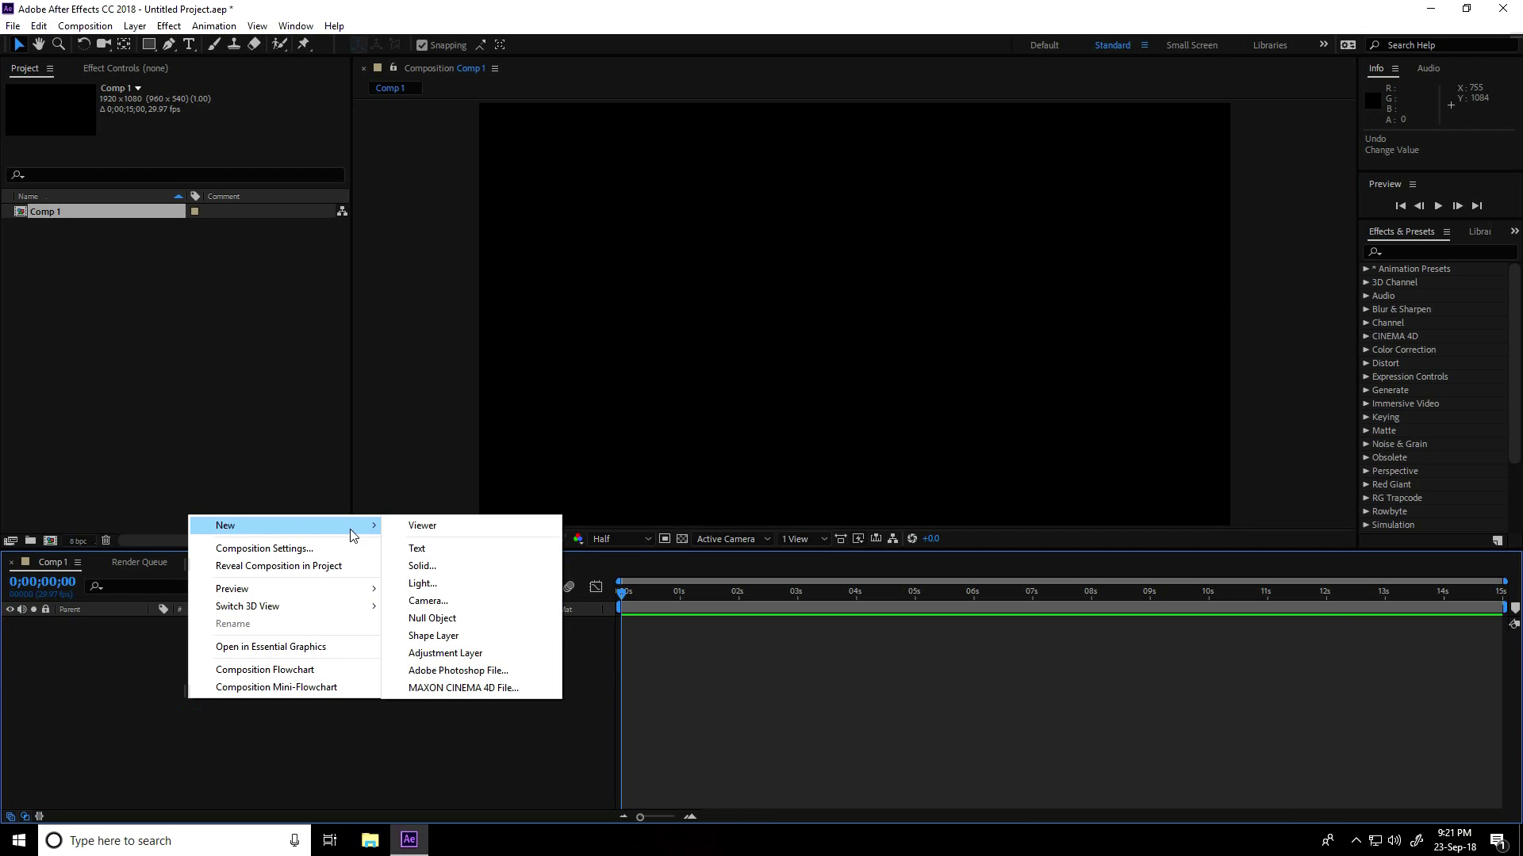
pyautogui.click(446, 565)
pyautogui.write('BG')
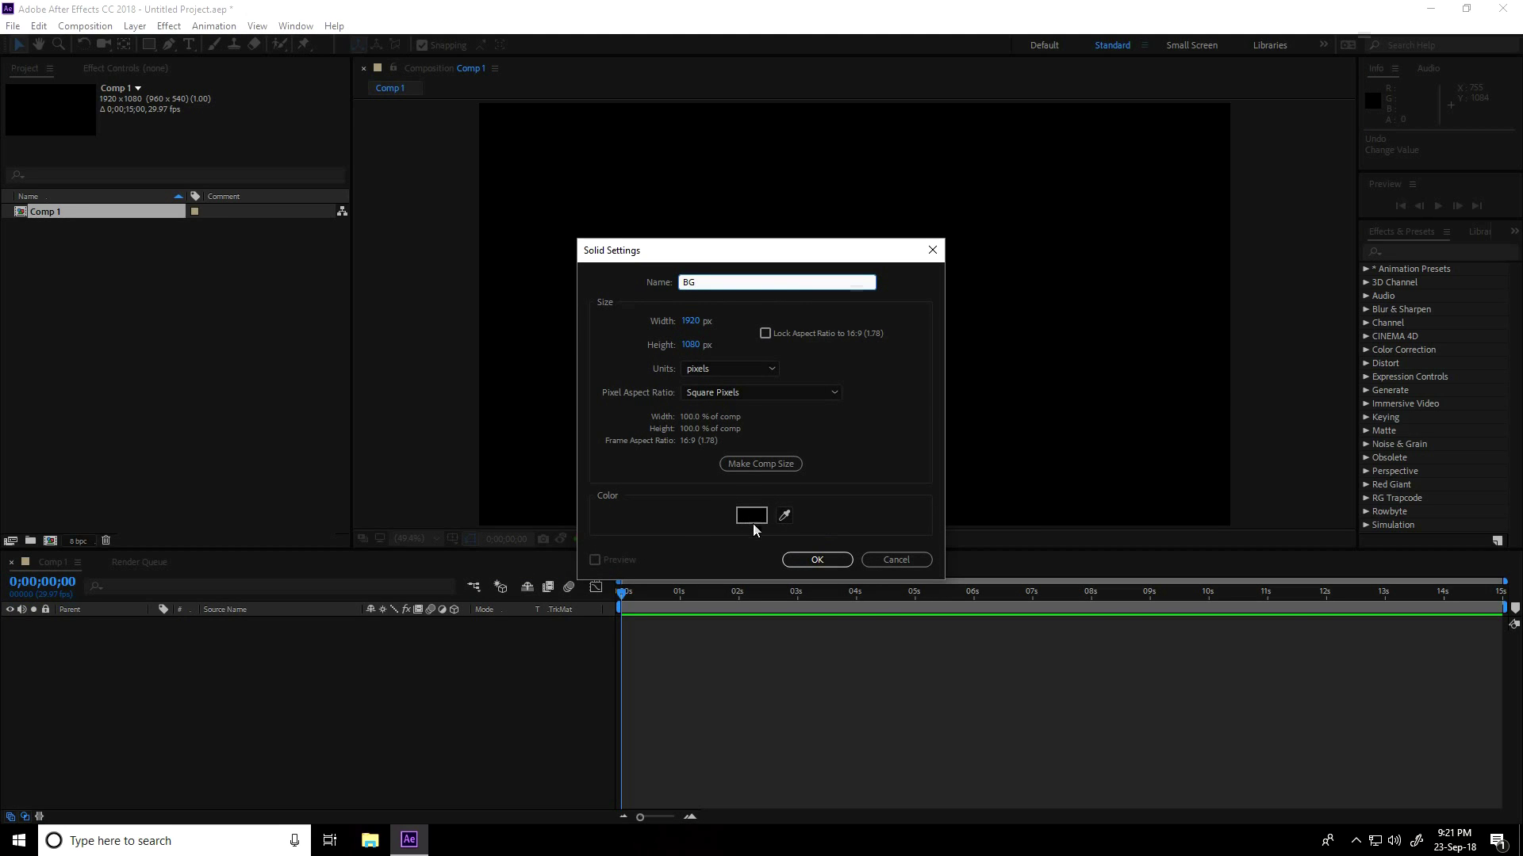
pyautogui.click(817, 559)
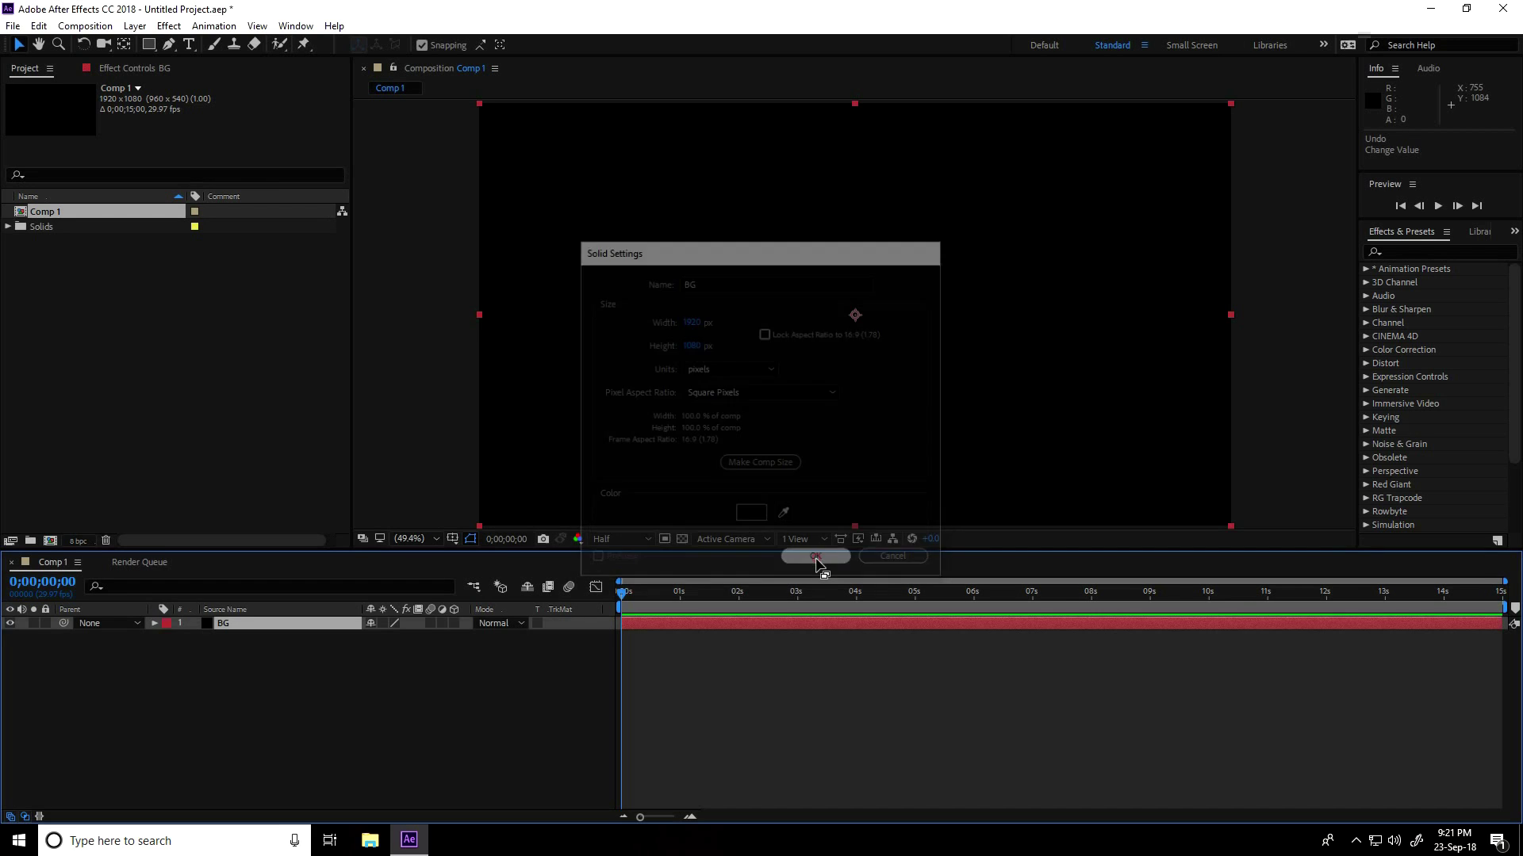
# Add a second black solid named PARTICLE above BG
pyautogui.rightClick(255, 724)
pyautogui.moveTo(306, 550)
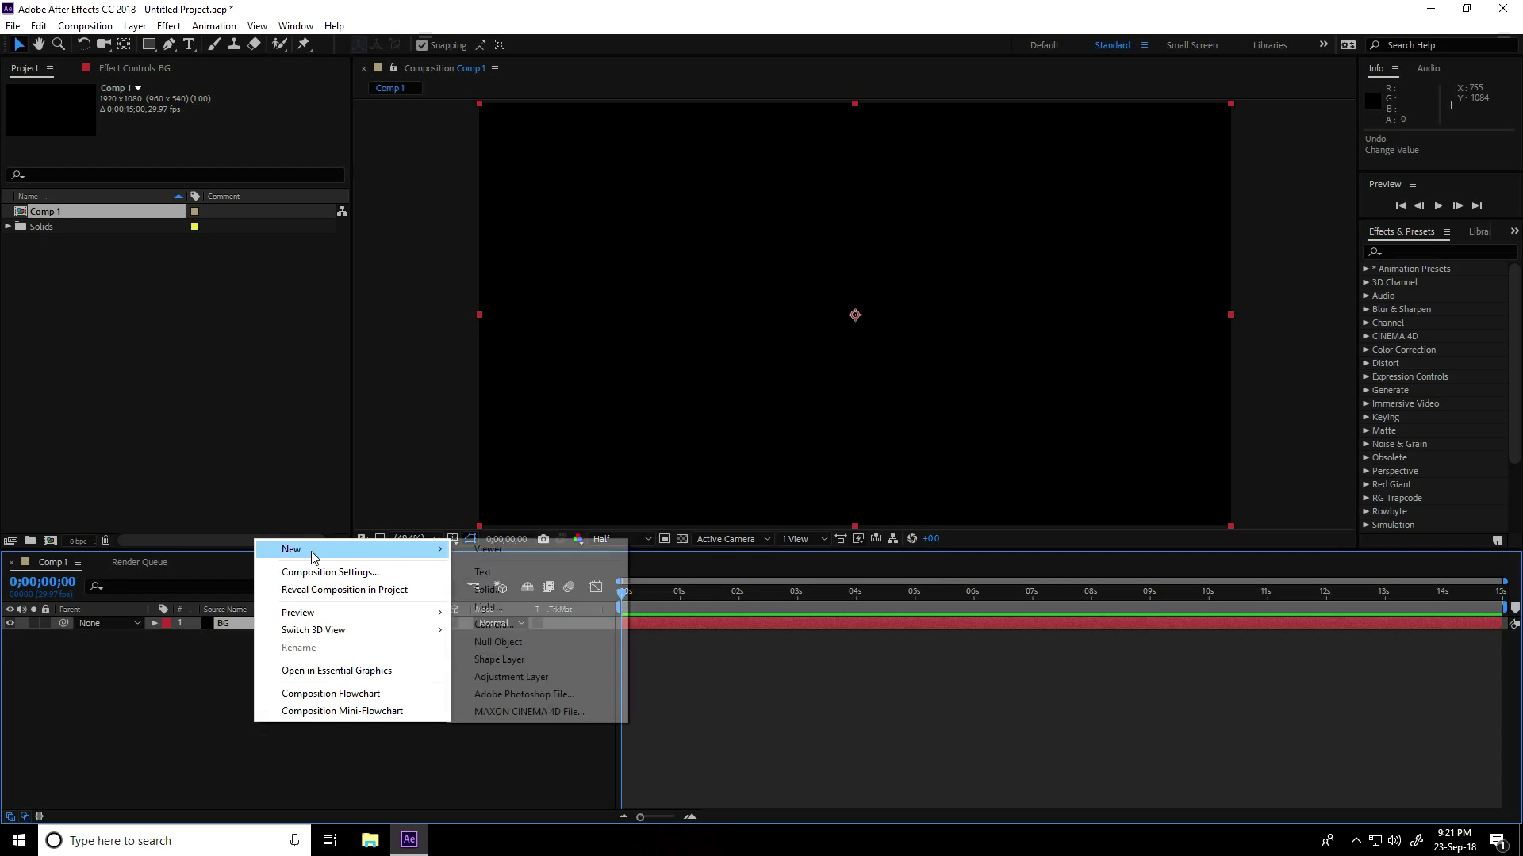
pyautogui.click(502, 590)
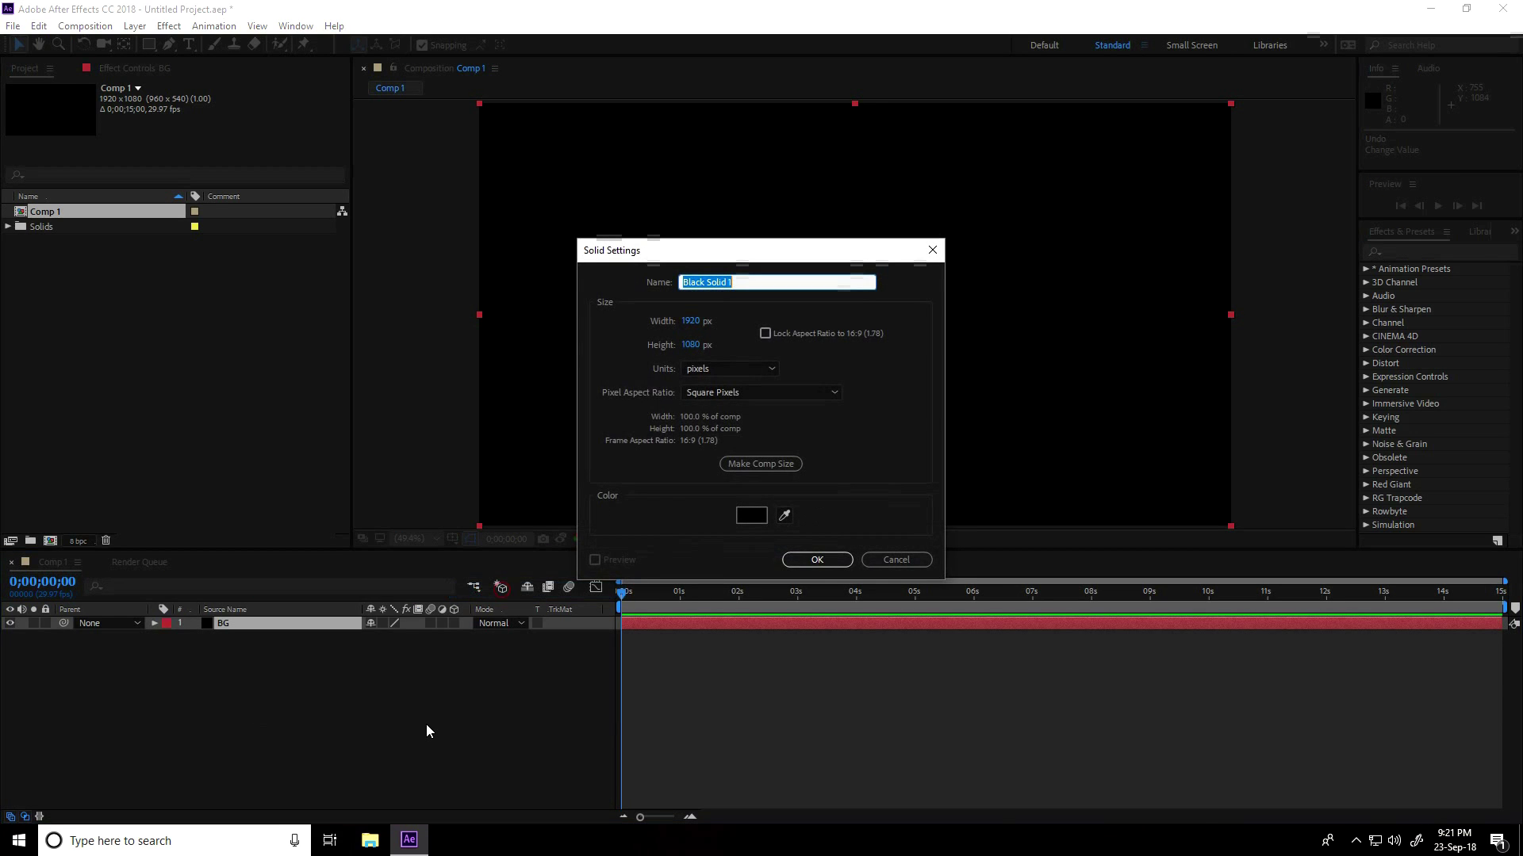
pyautogui.press('BackSpace')
pyautogui.write('PARTICLE')
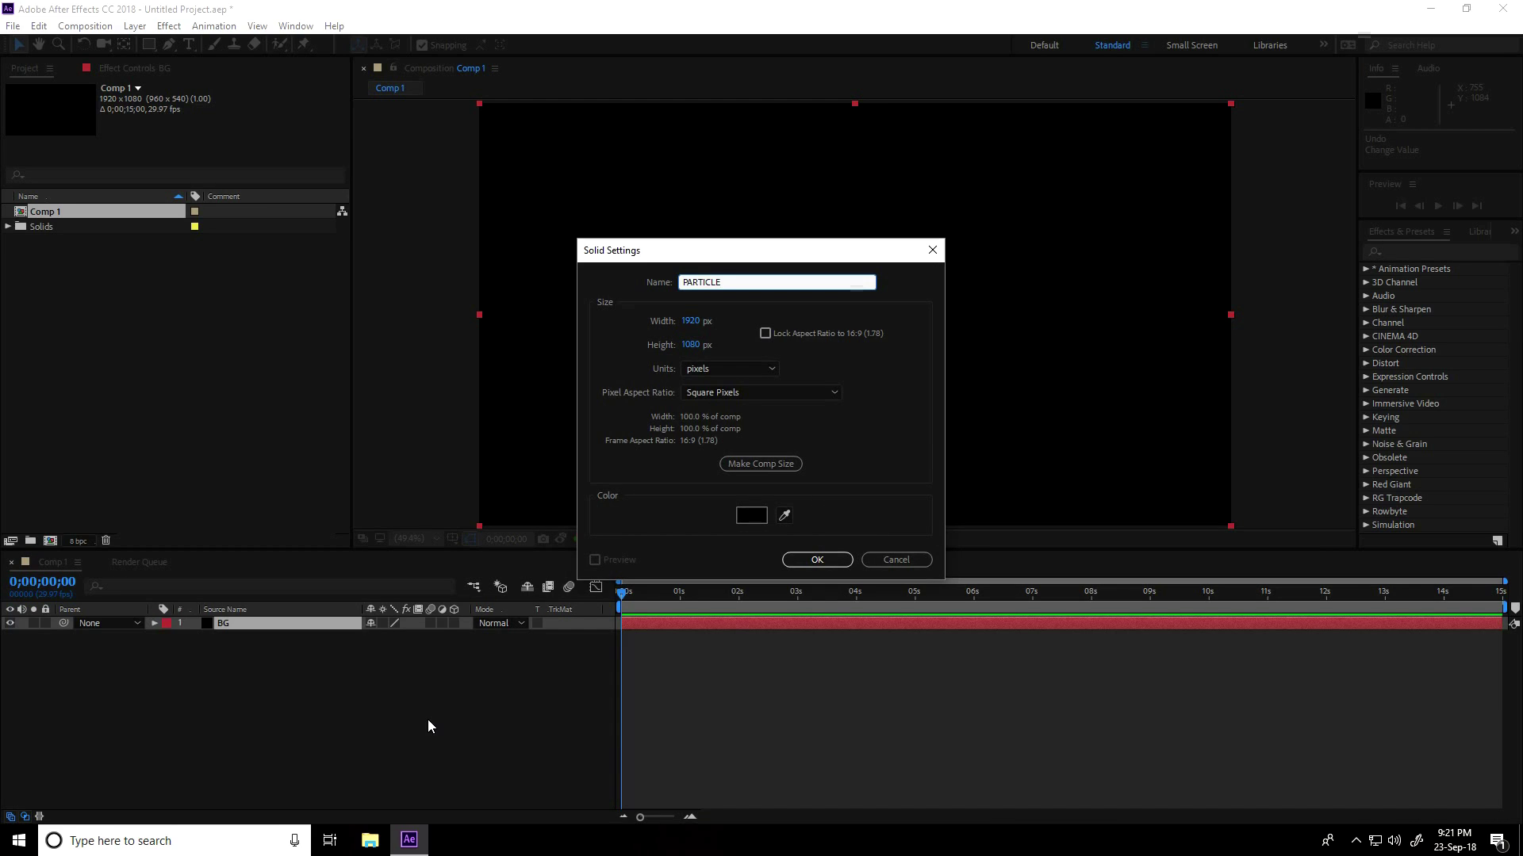
pyautogui.click(820, 562)
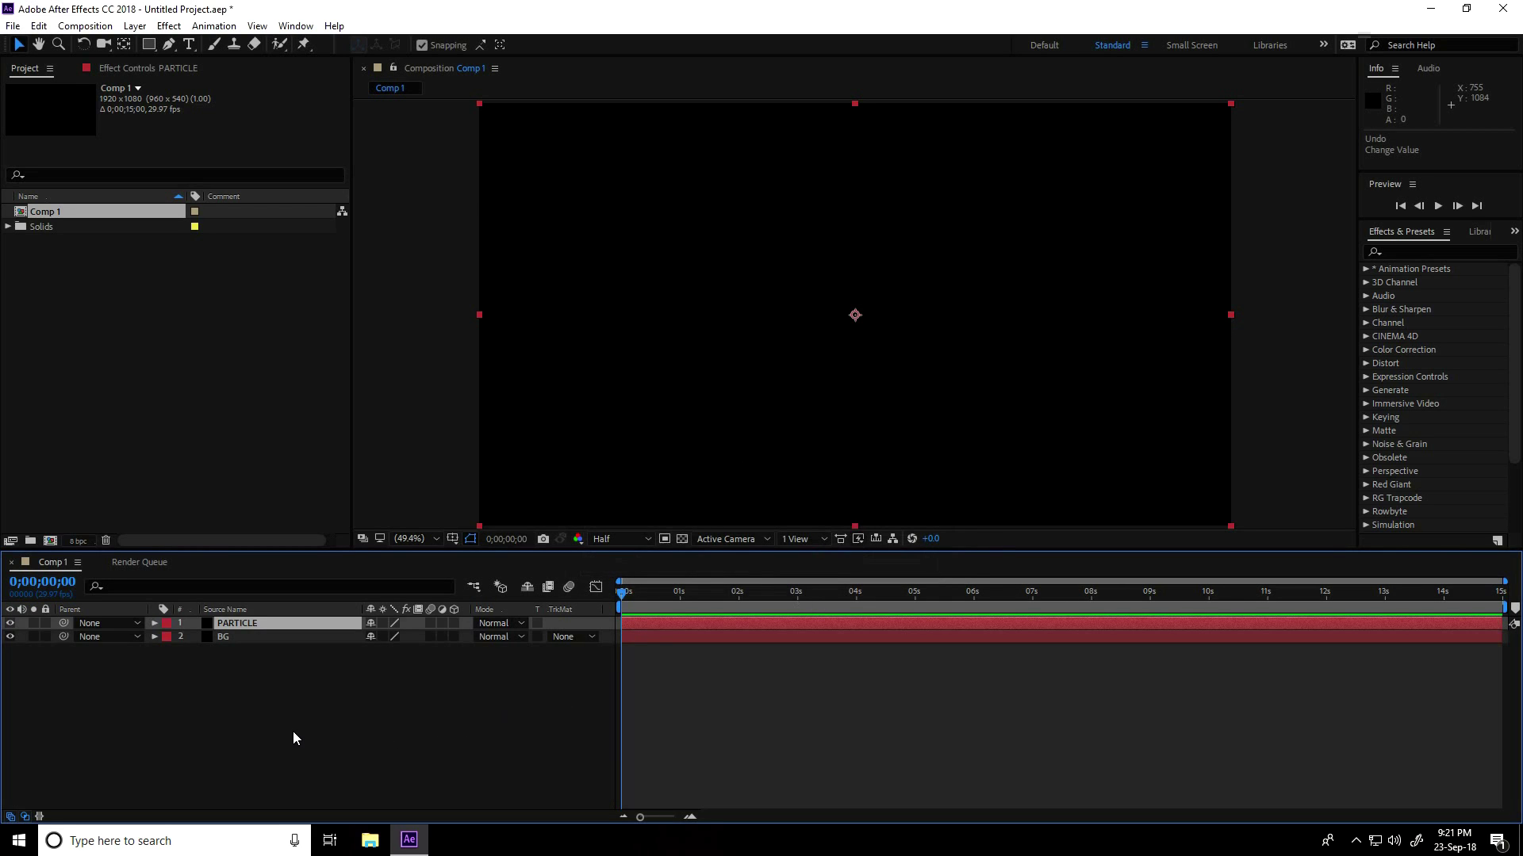
# Add a point light layer named Emitter at the top of the layer stack
pyautogui.rightClick(268, 731)
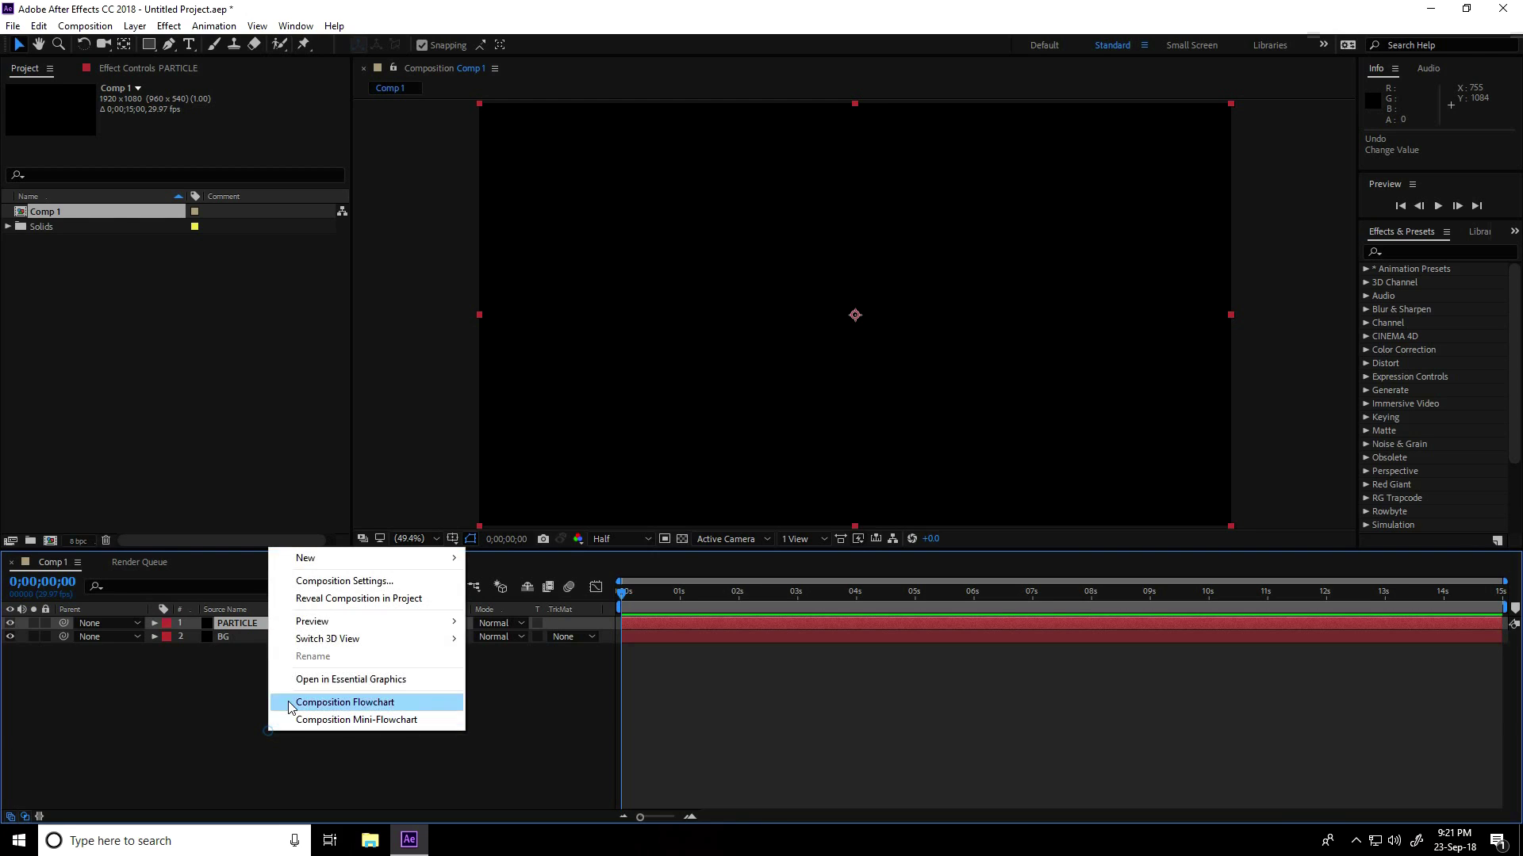
pyautogui.moveTo(396, 562)
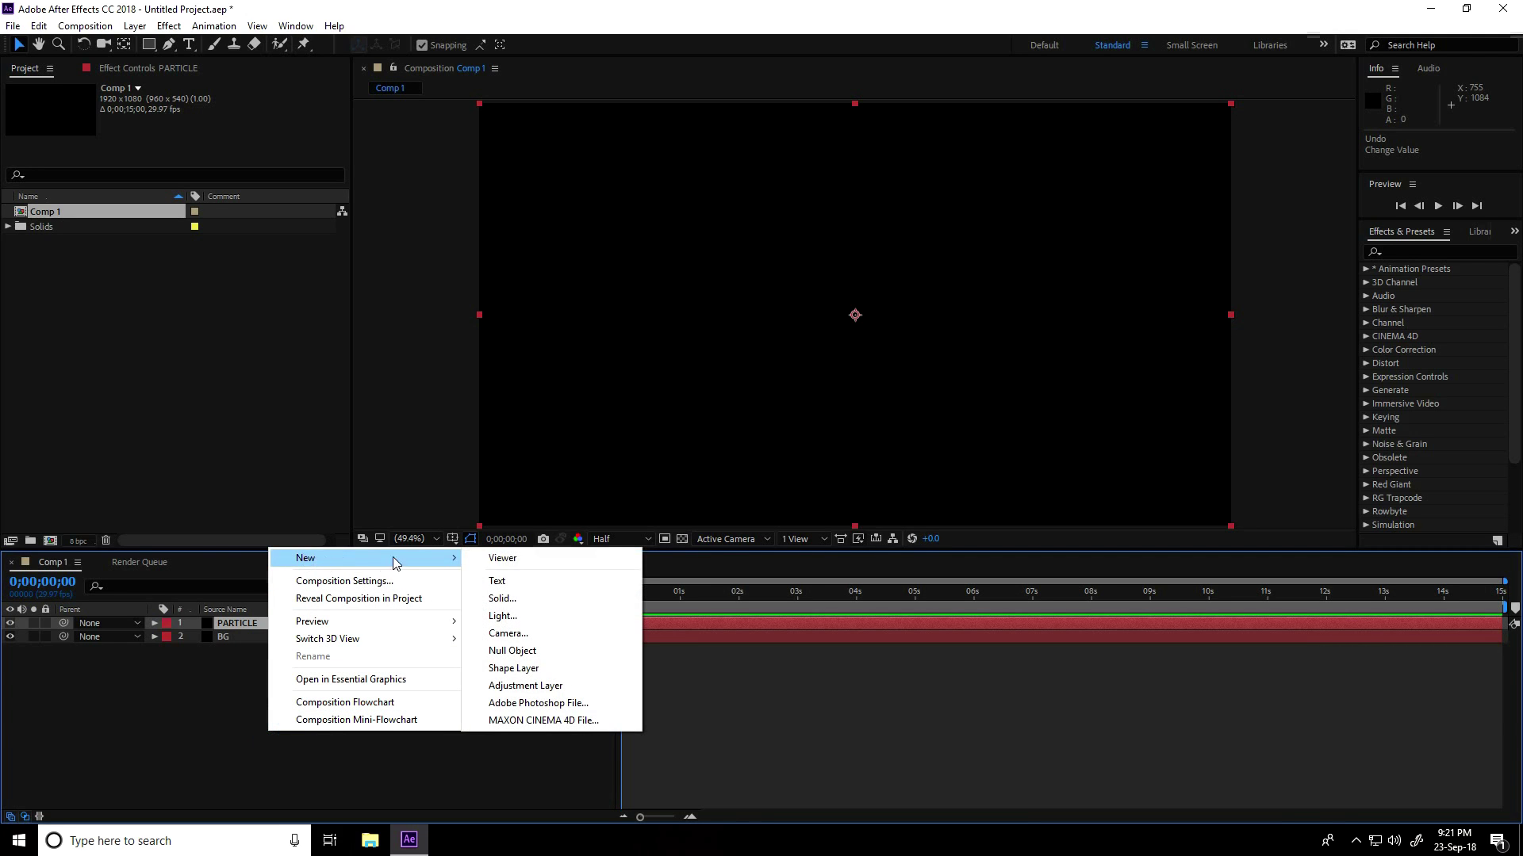
pyautogui.click(516, 618)
pyautogui.press('BackSpace')
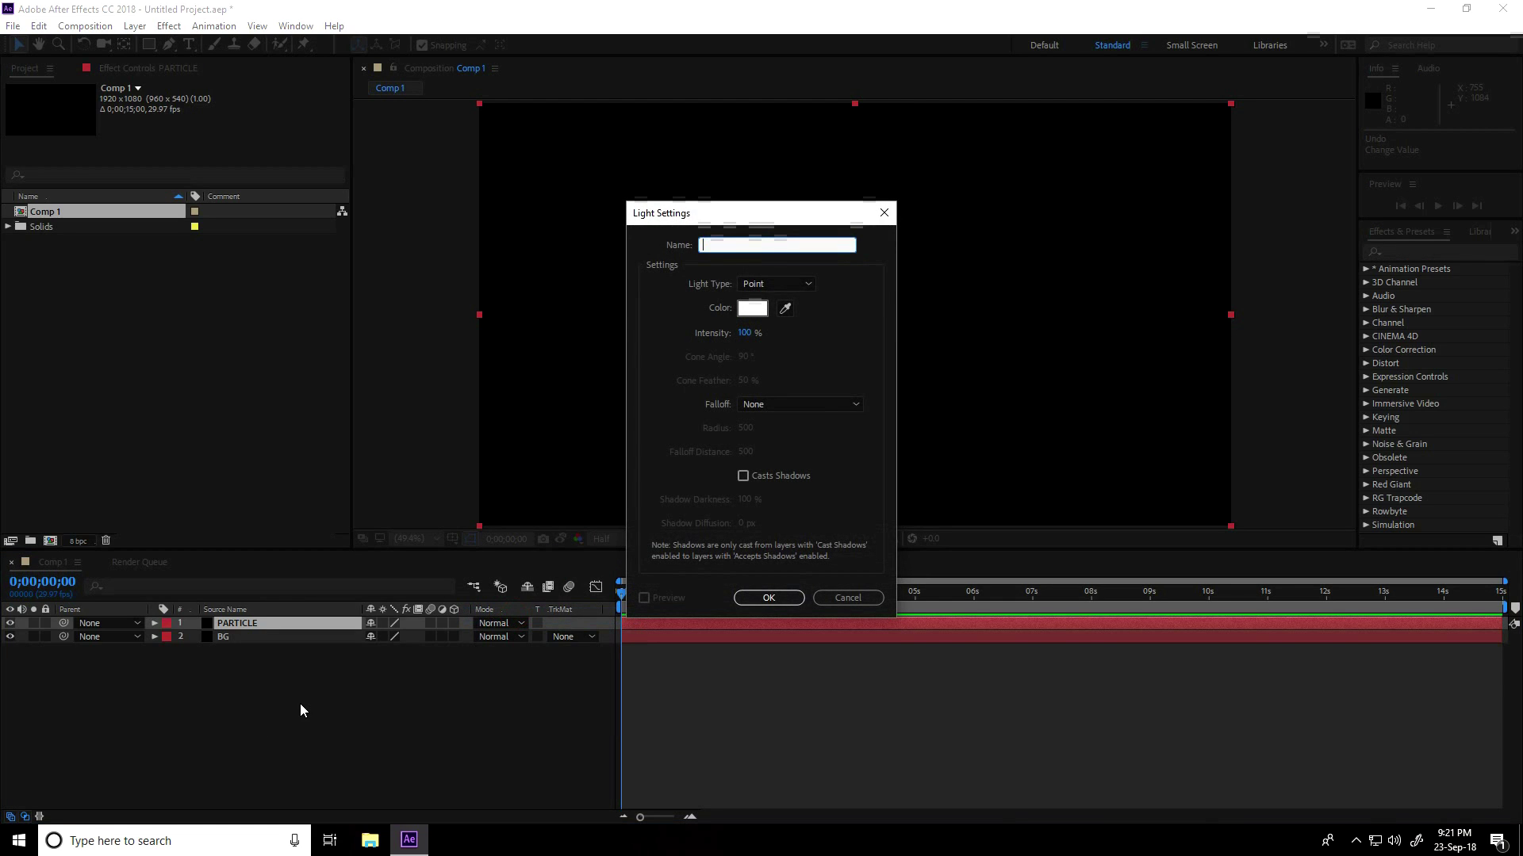
pyautogui.write('Emitter')
pyautogui.click(777, 599)
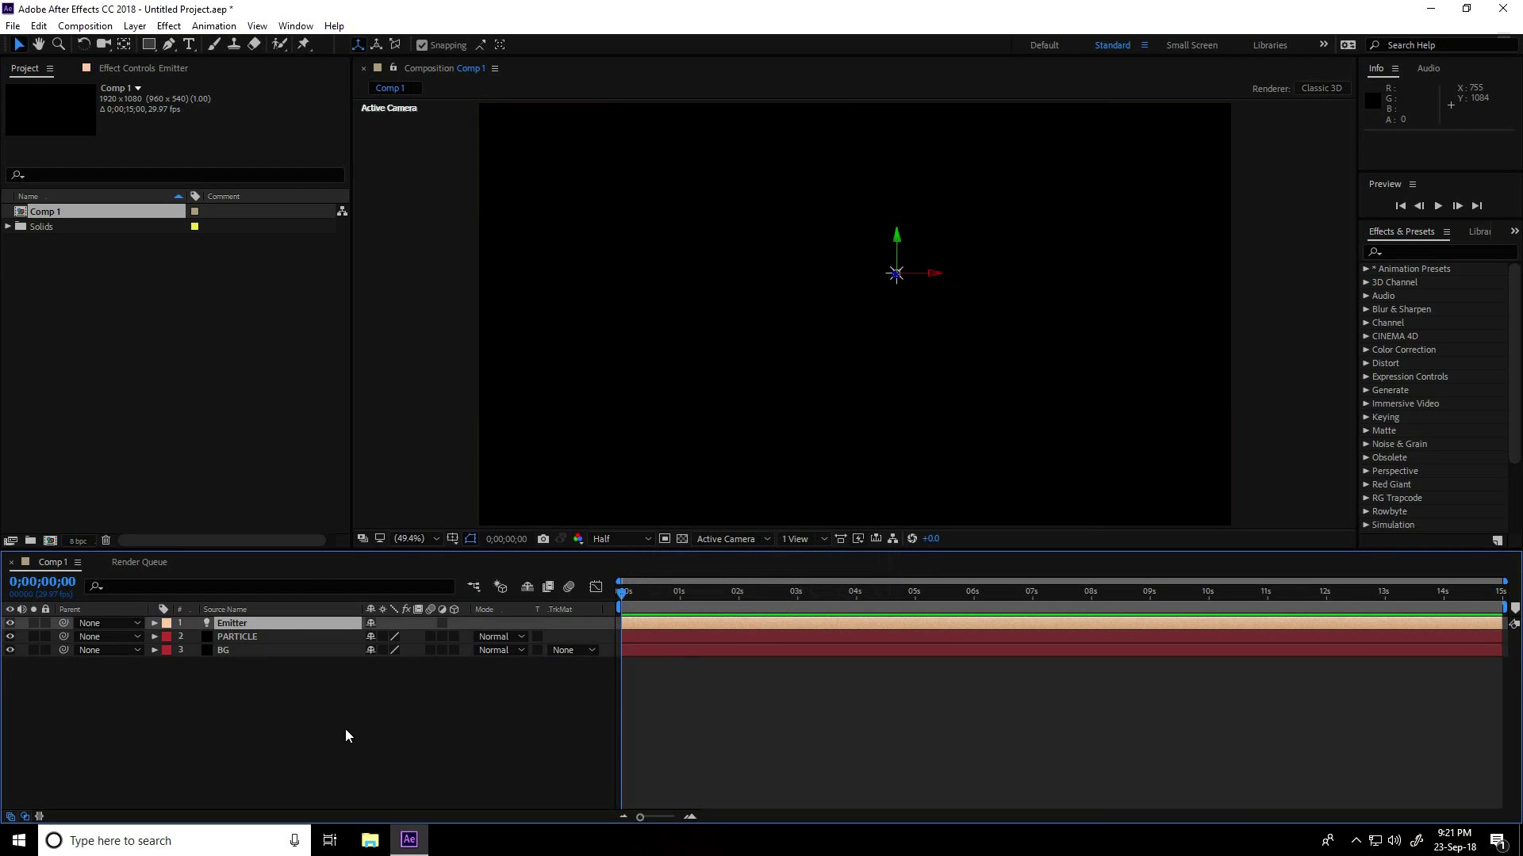
# Apply RG Trapcode Particular to the PARTICLE layer
pyautogui.click(226, 636)
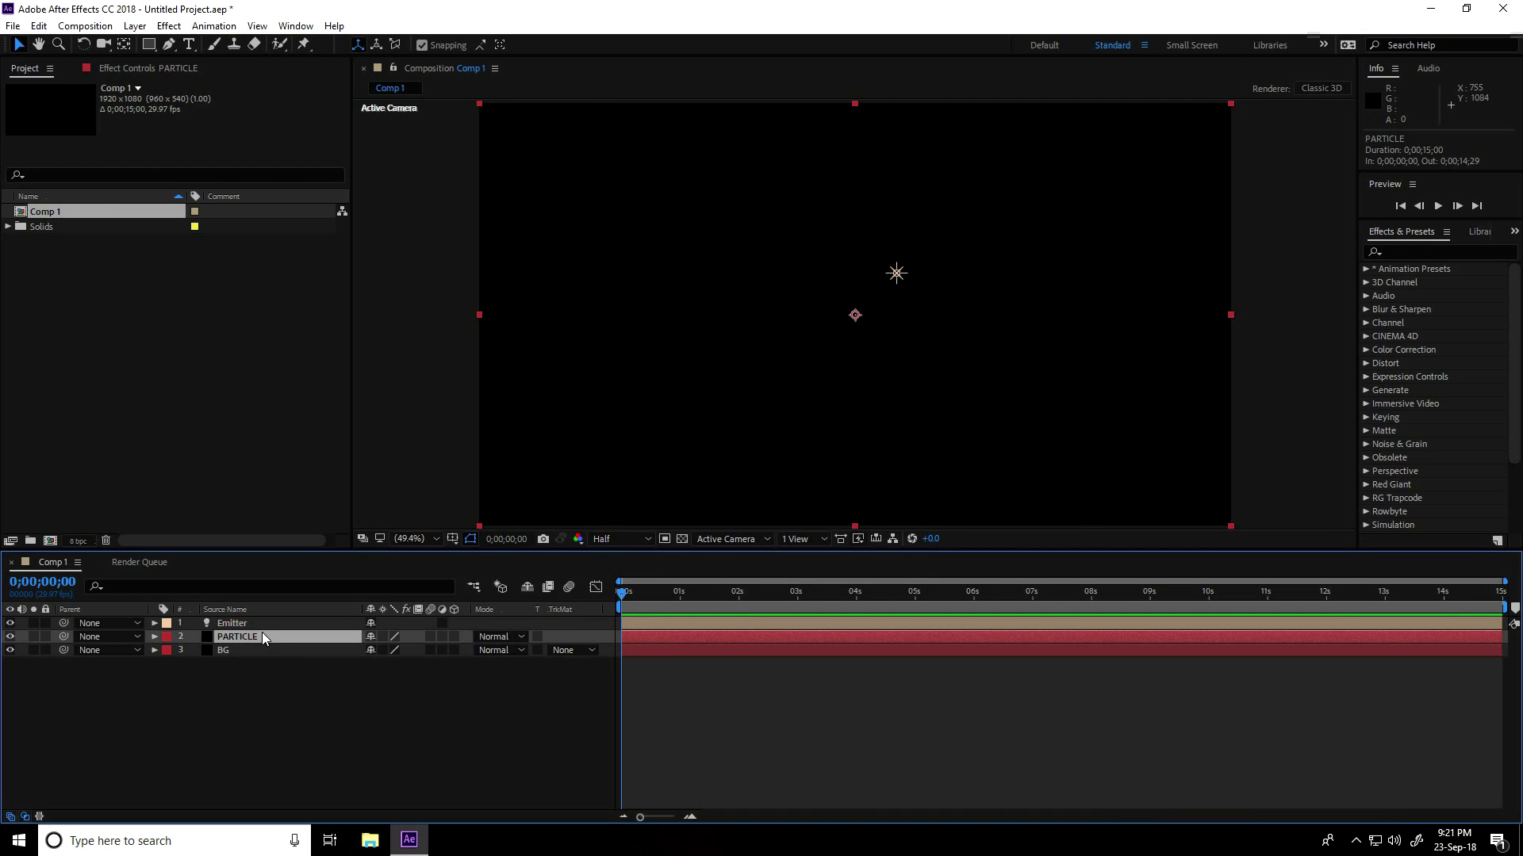
pyautogui.click(169, 26)
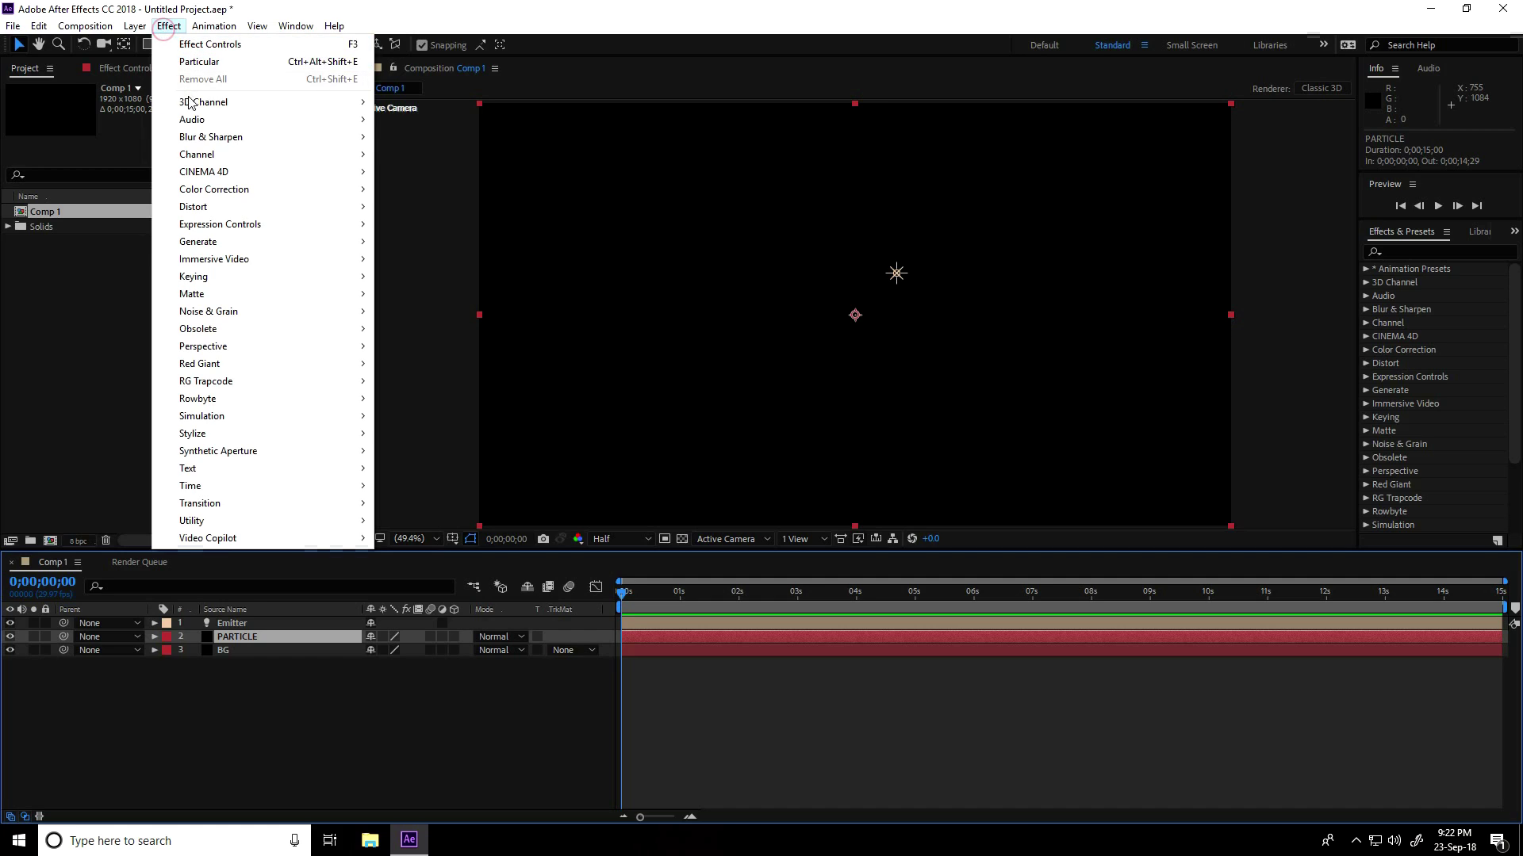
pyautogui.moveTo(224, 382)
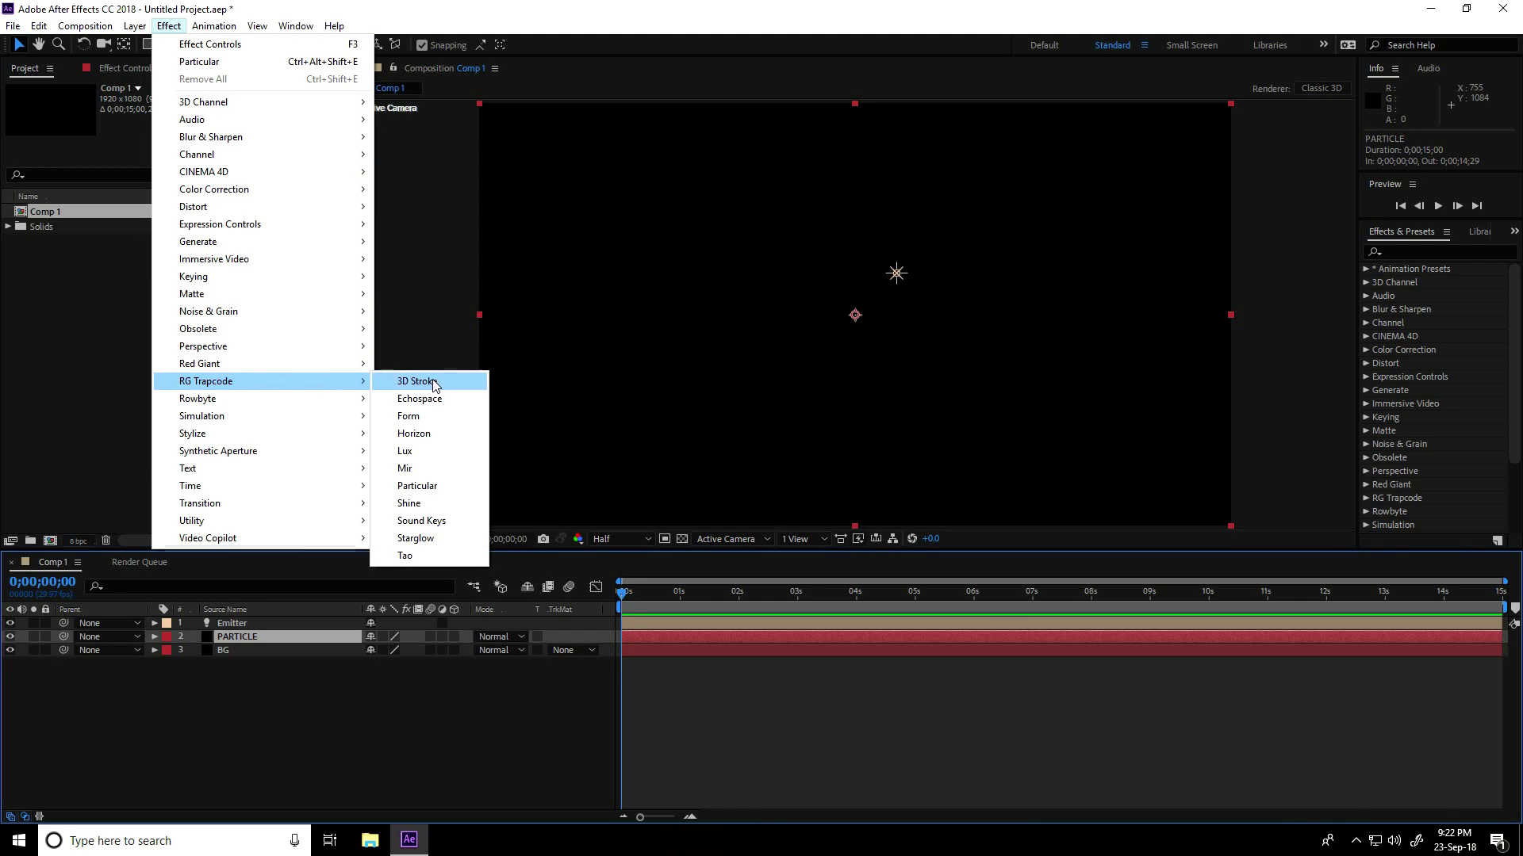
pyautogui.click(451, 486)
pyautogui.moveTo(632, 605); pyautogui.dragTo(726, 602)
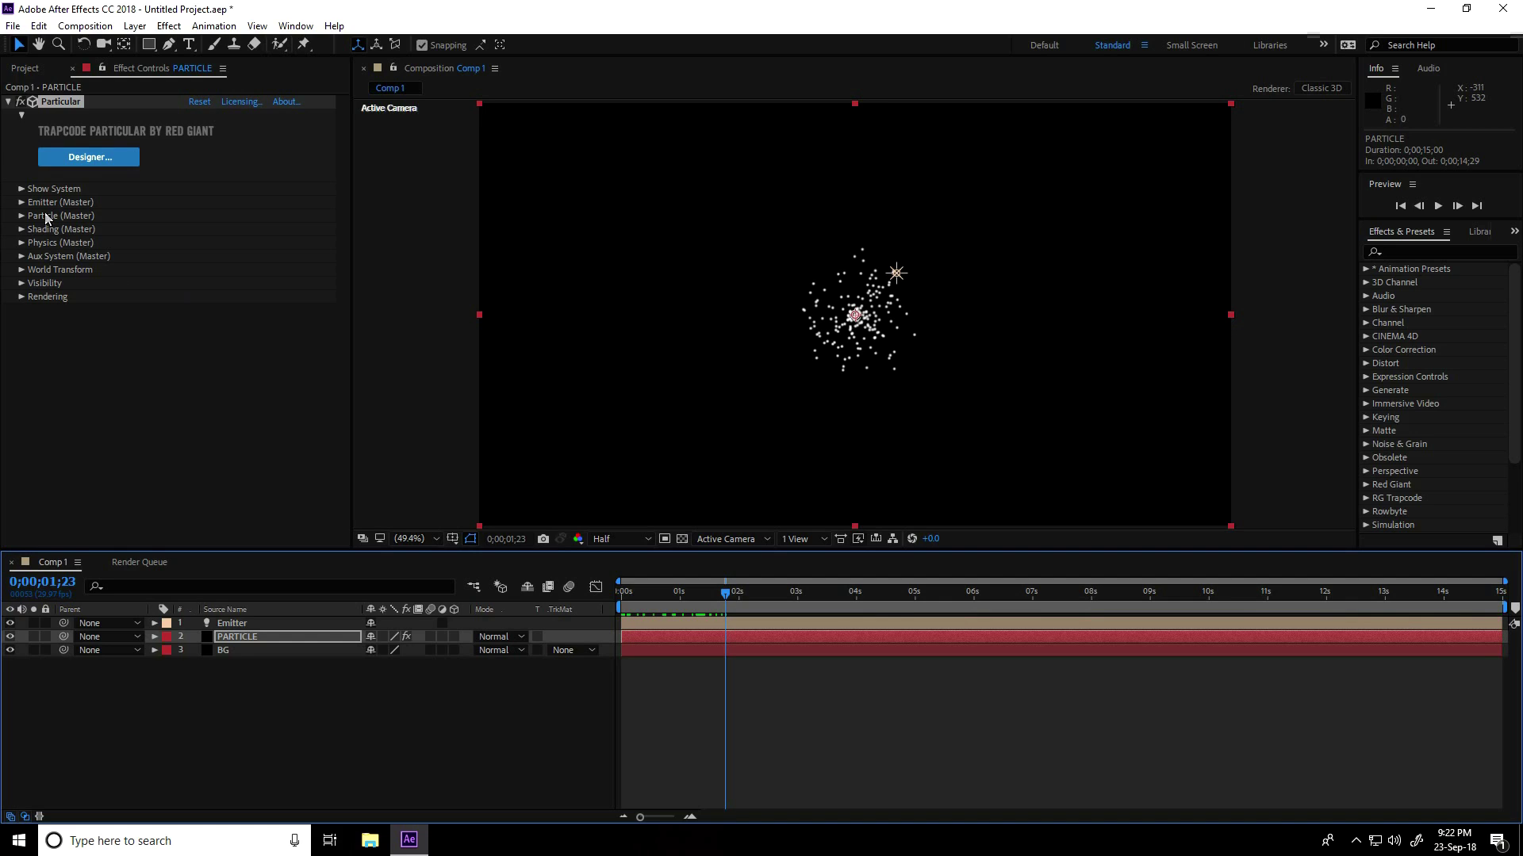
# Set Particular's Emitter (Master) Emitter Type to Light(s)
pyautogui.click(22, 203)
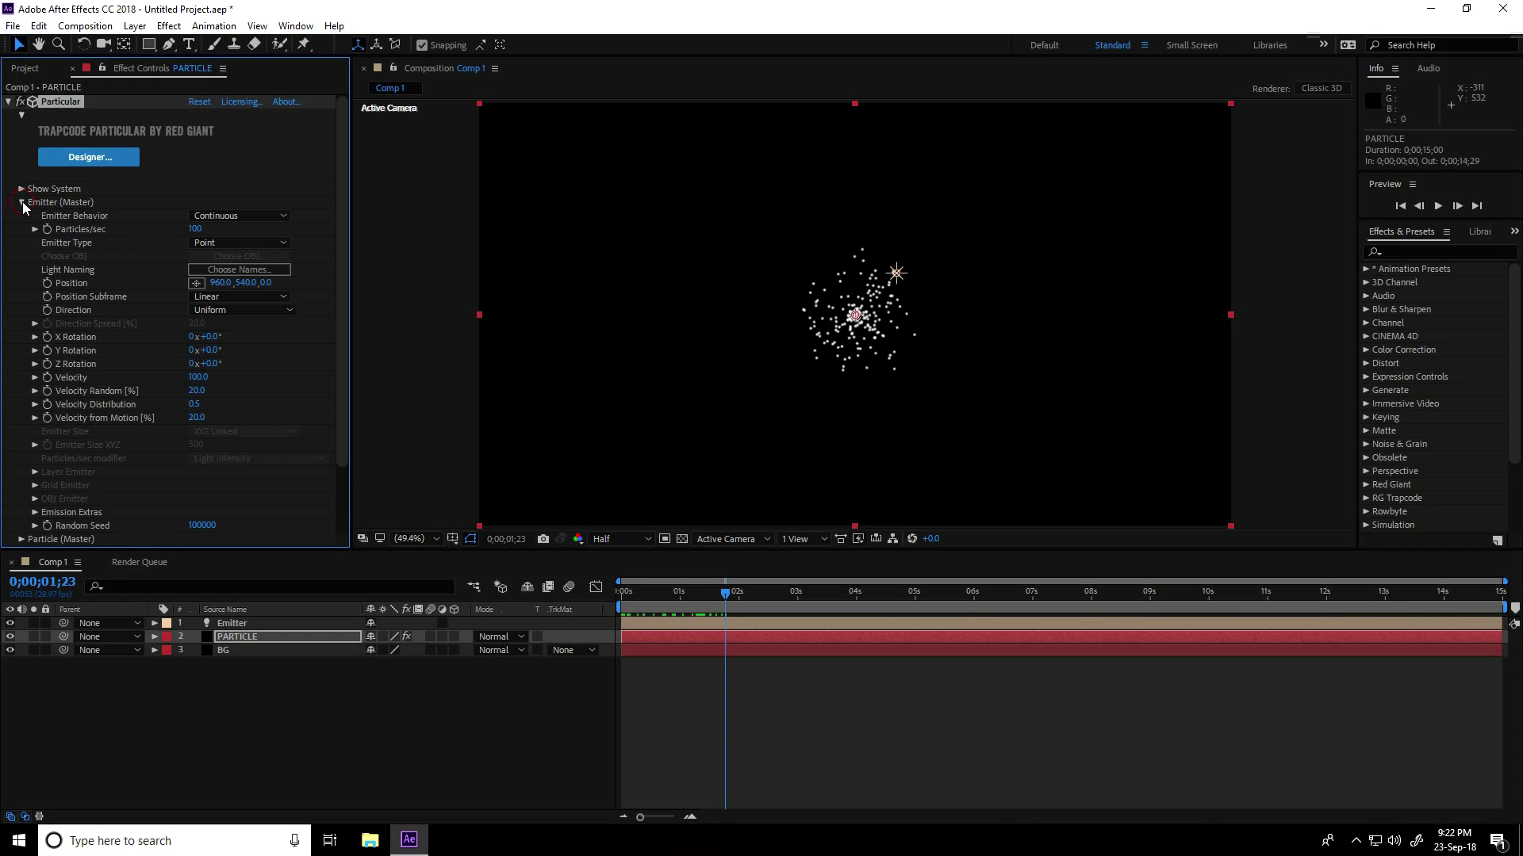
pyautogui.click(236, 242)
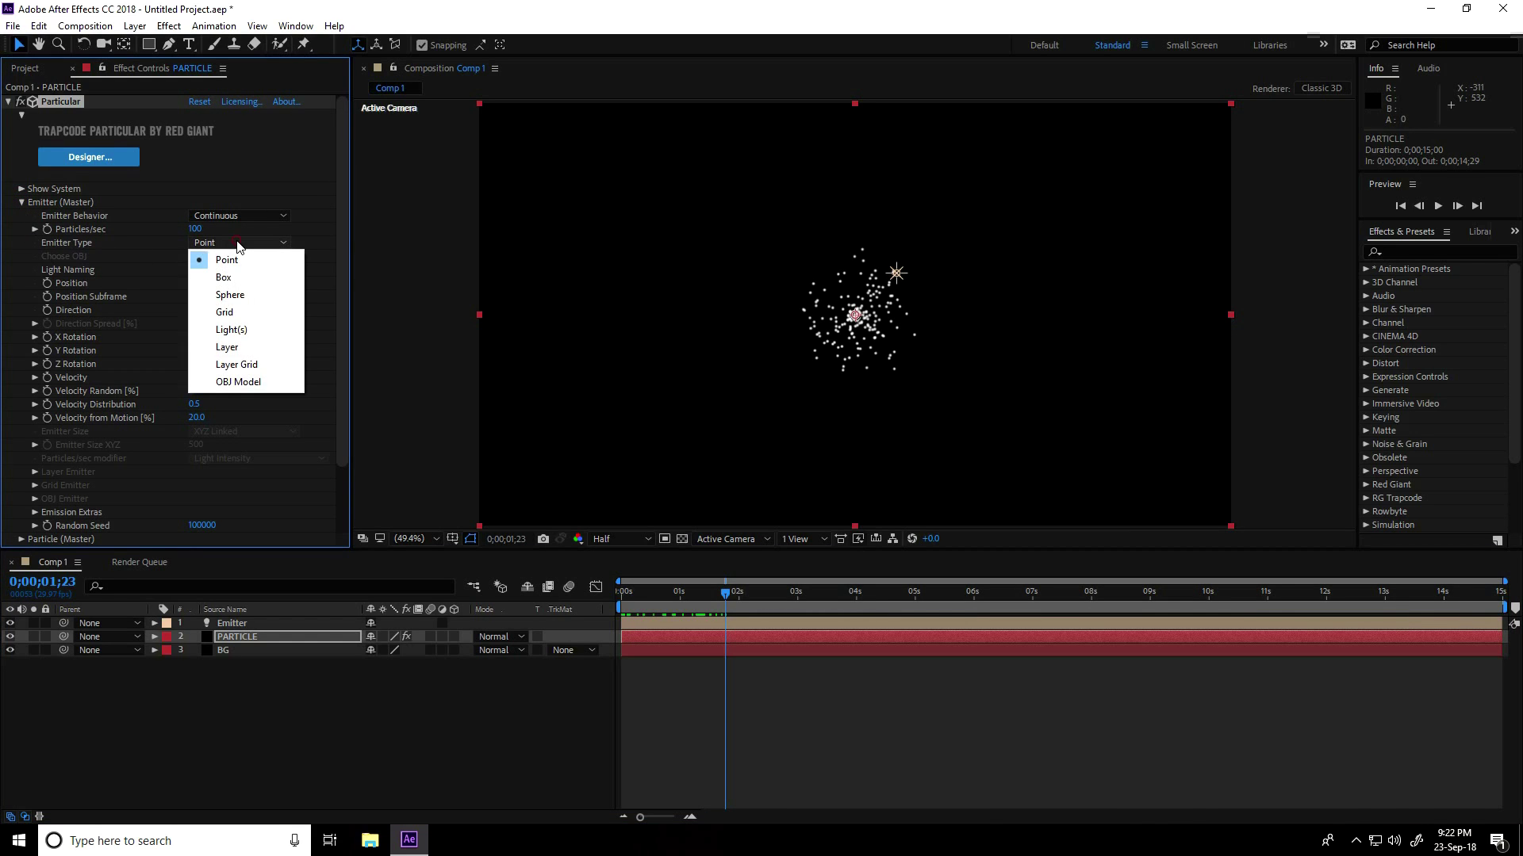
pyautogui.click(258, 338)
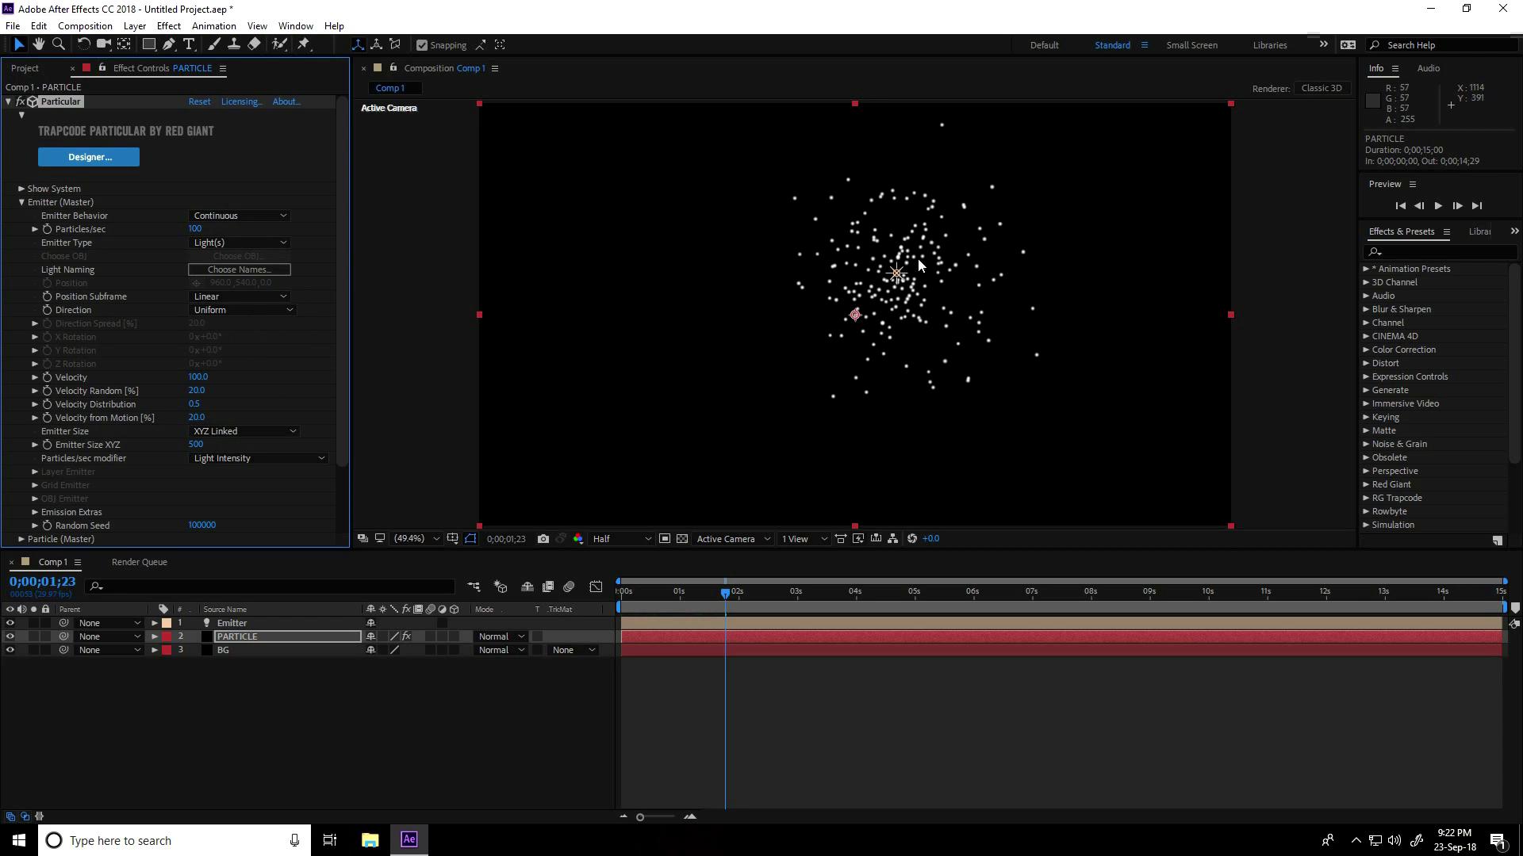
pyautogui.click(242, 625)
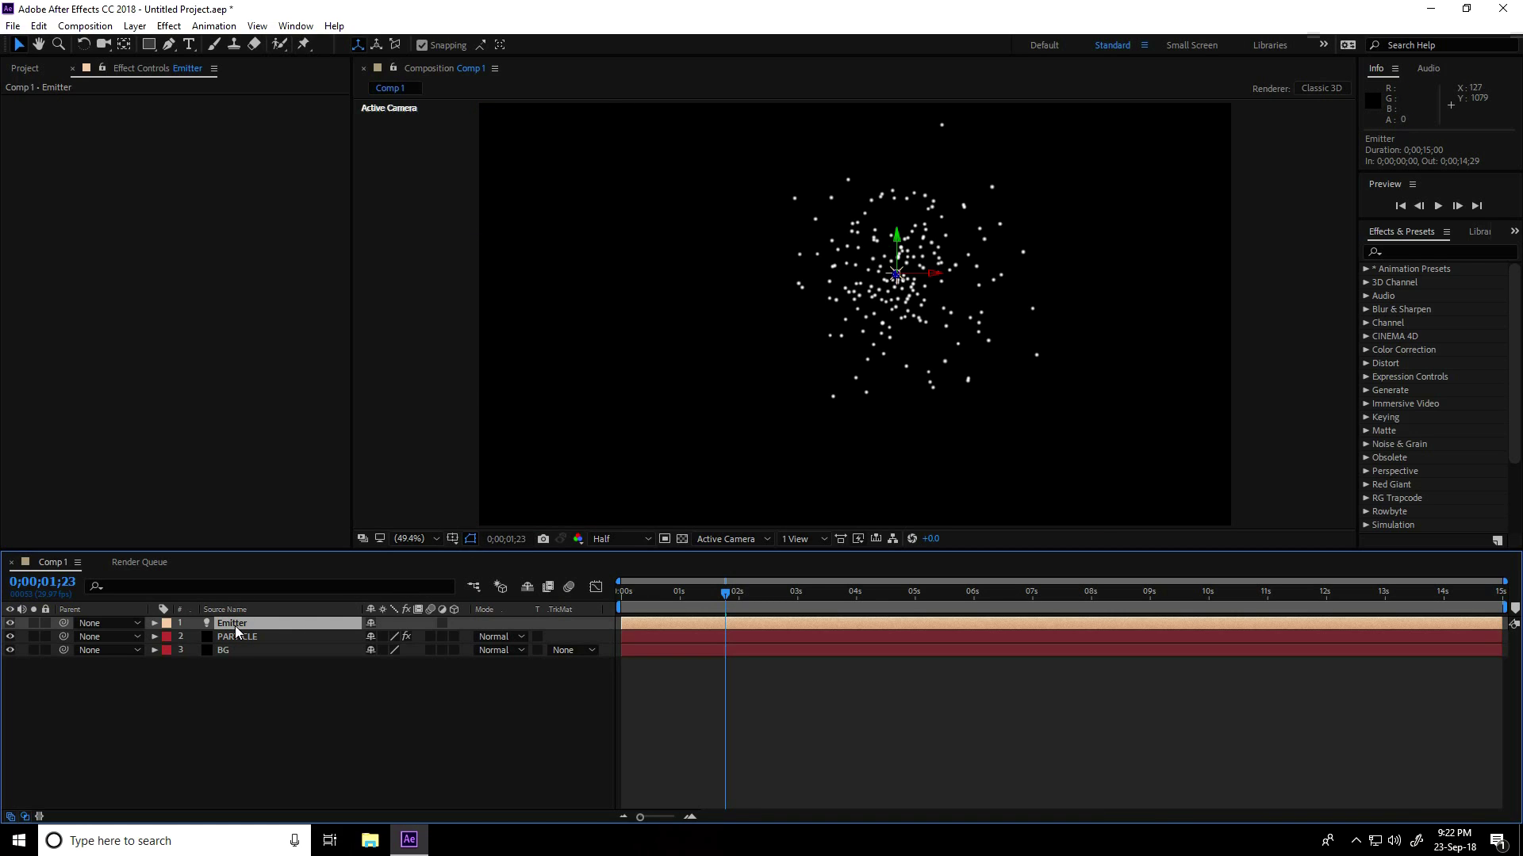
# Reposition the Emitter light in the frame using its Position property
pyautogui.press('p')
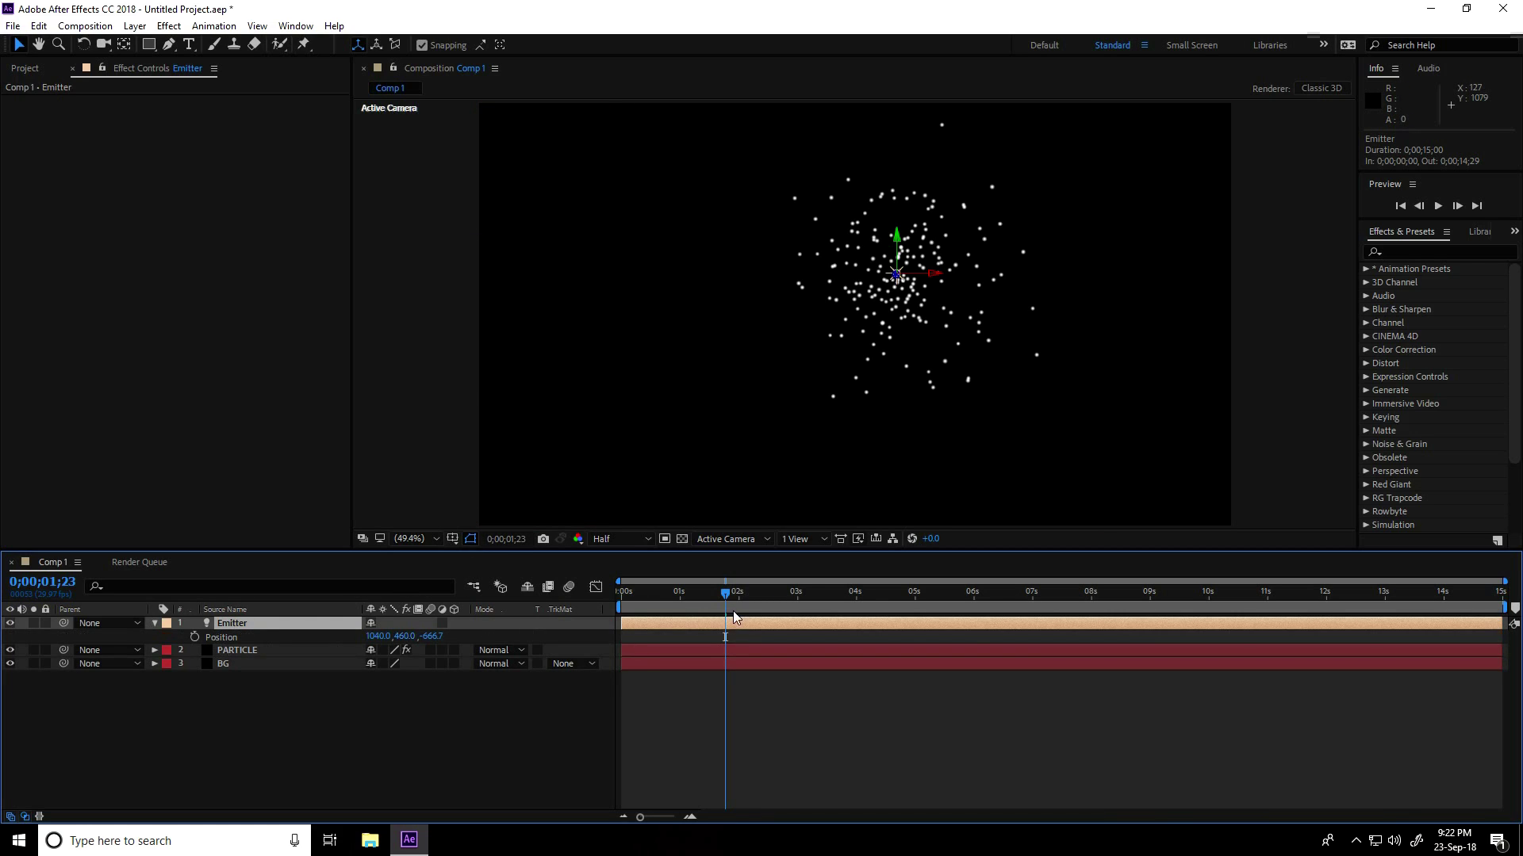
pyautogui.moveTo(894, 238); pyautogui.dragTo(897, 279)
pyautogui.moveTo(938, 332); pyautogui.dragTo(1305, 364)
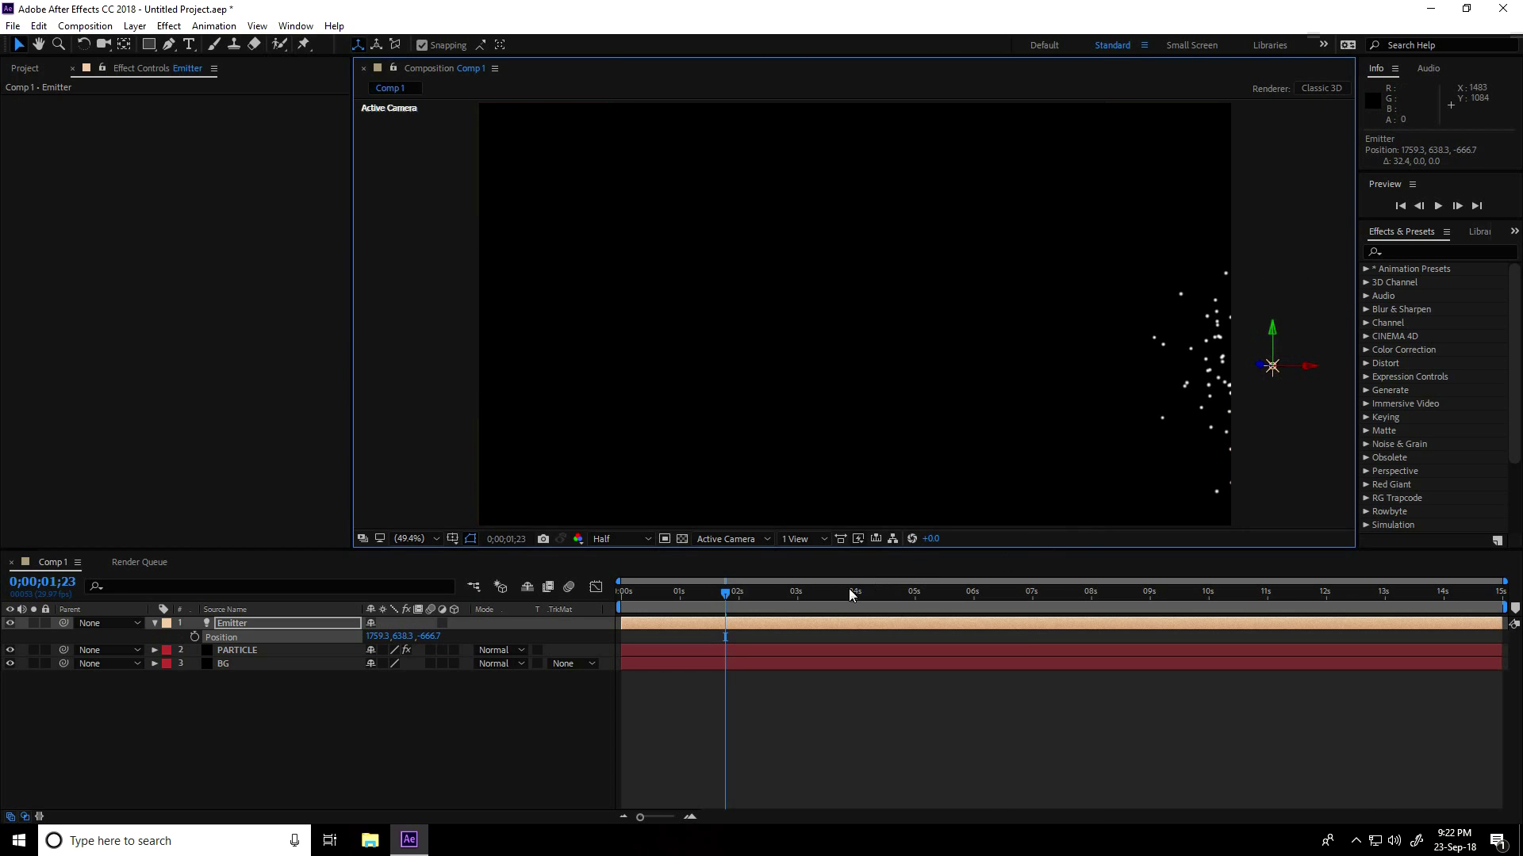
pyautogui.click(194, 636)
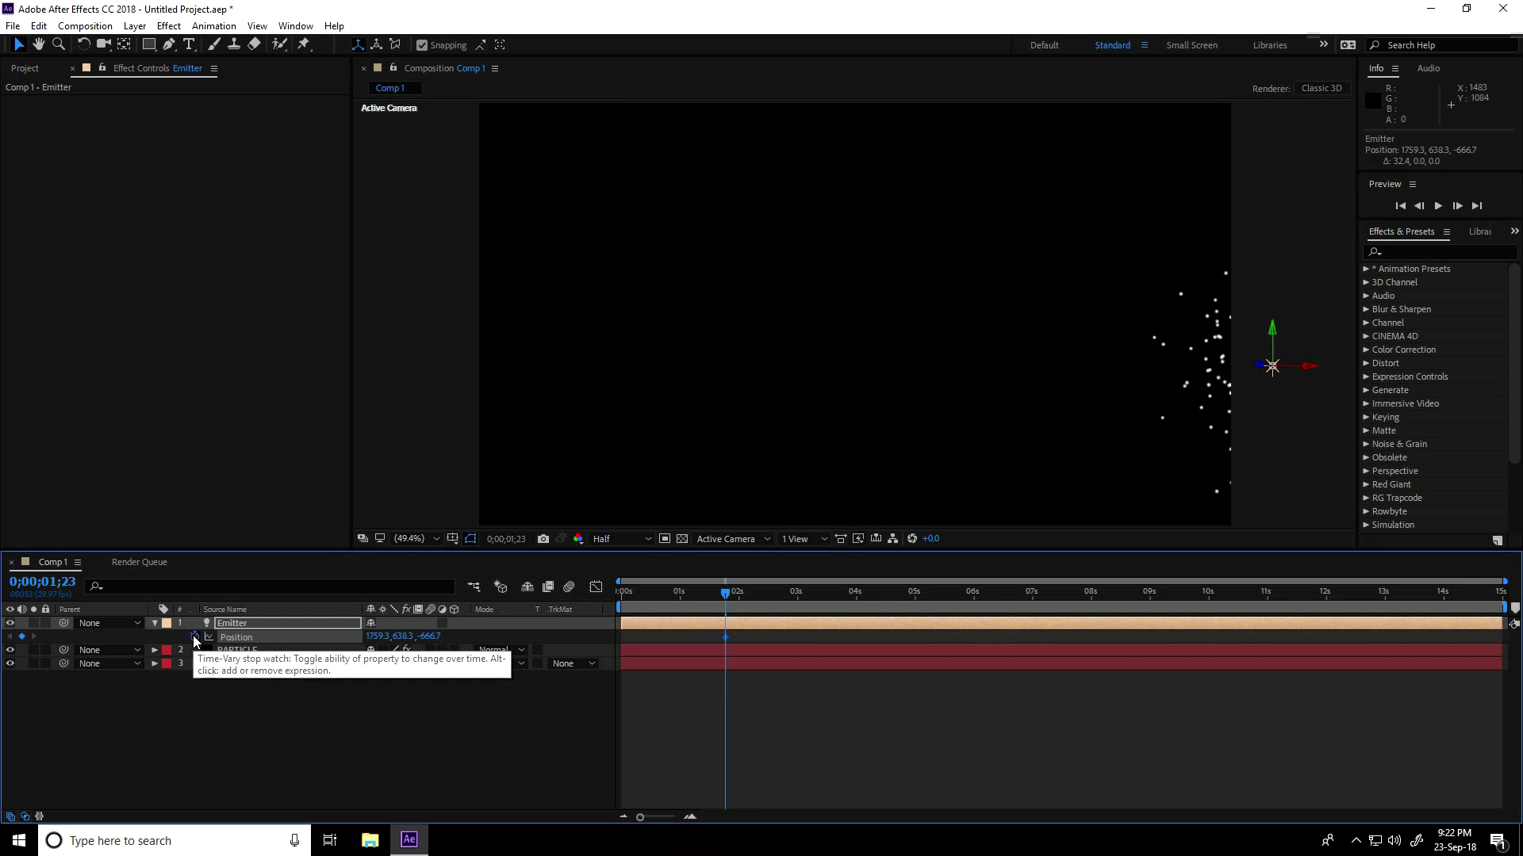
pyautogui.hotkey('ctrl', 'z')
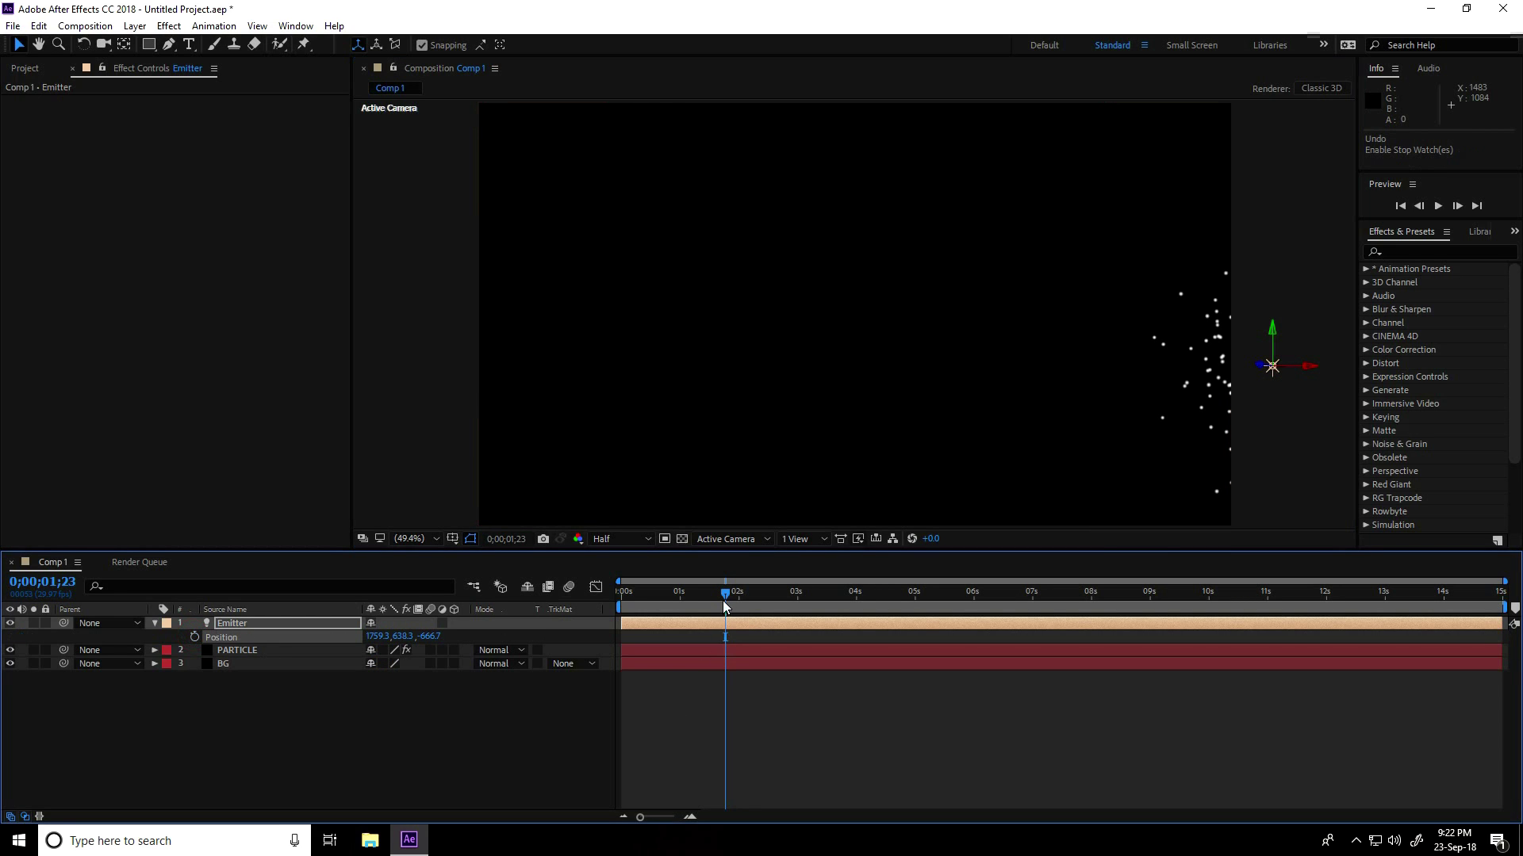
# Keyframe the Emitter's Position at 0 s and move it left at about 5 s
pyautogui.moveTo(725, 592); pyautogui.dragTo(627, 597)
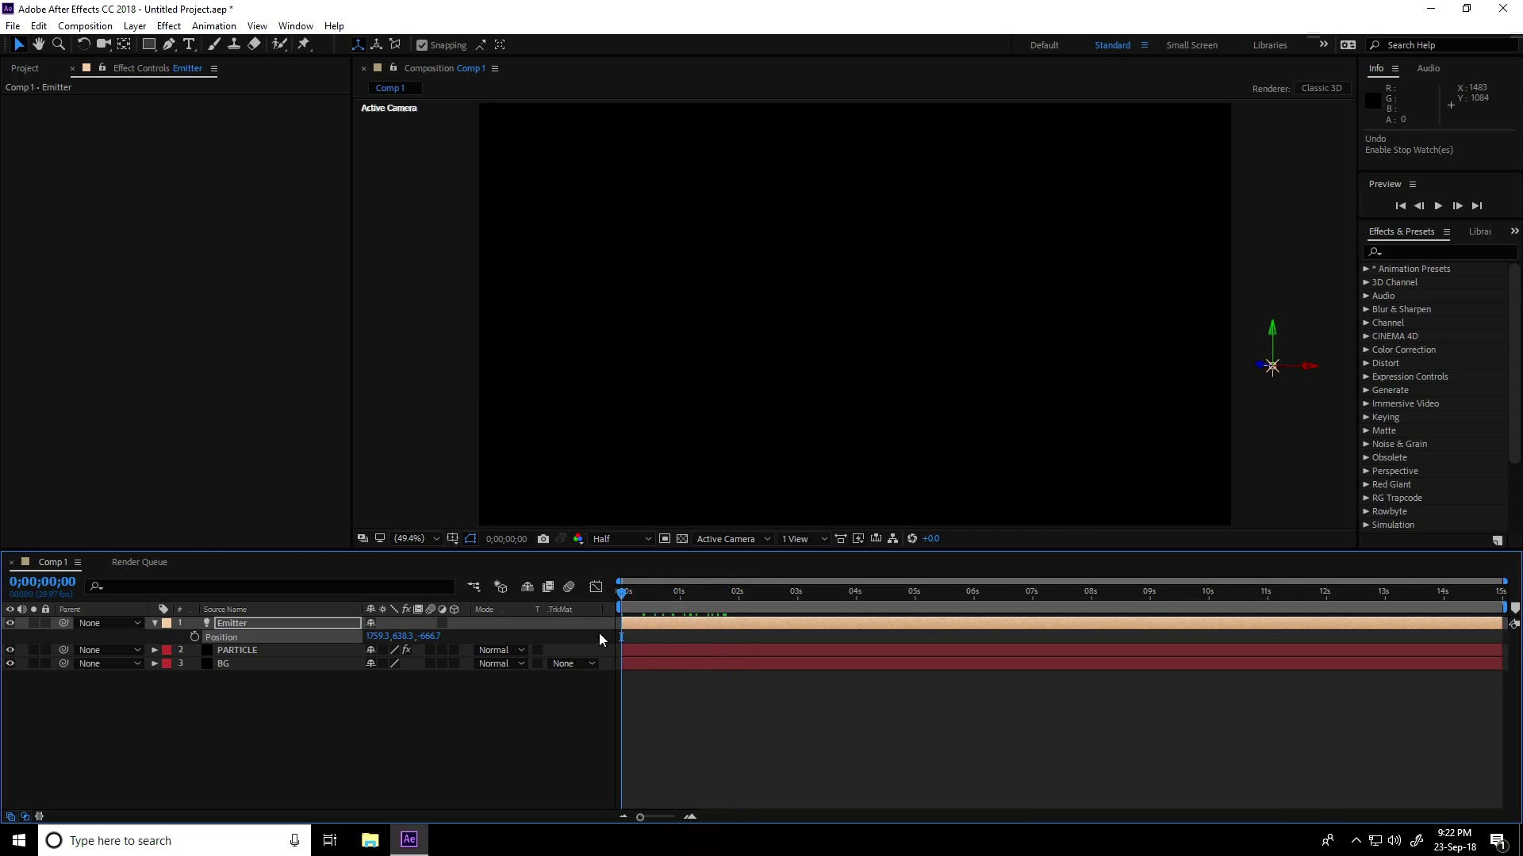
pyautogui.click(194, 636)
pyautogui.moveTo(626, 603); pyautogui.dragTo(917, 618)
pyautogui.moveTo(379, 636); pyautogui.dragTo(16, 690)
pyautogui.moveTo(778, 369); pyautogui.dragTo(561, 211)
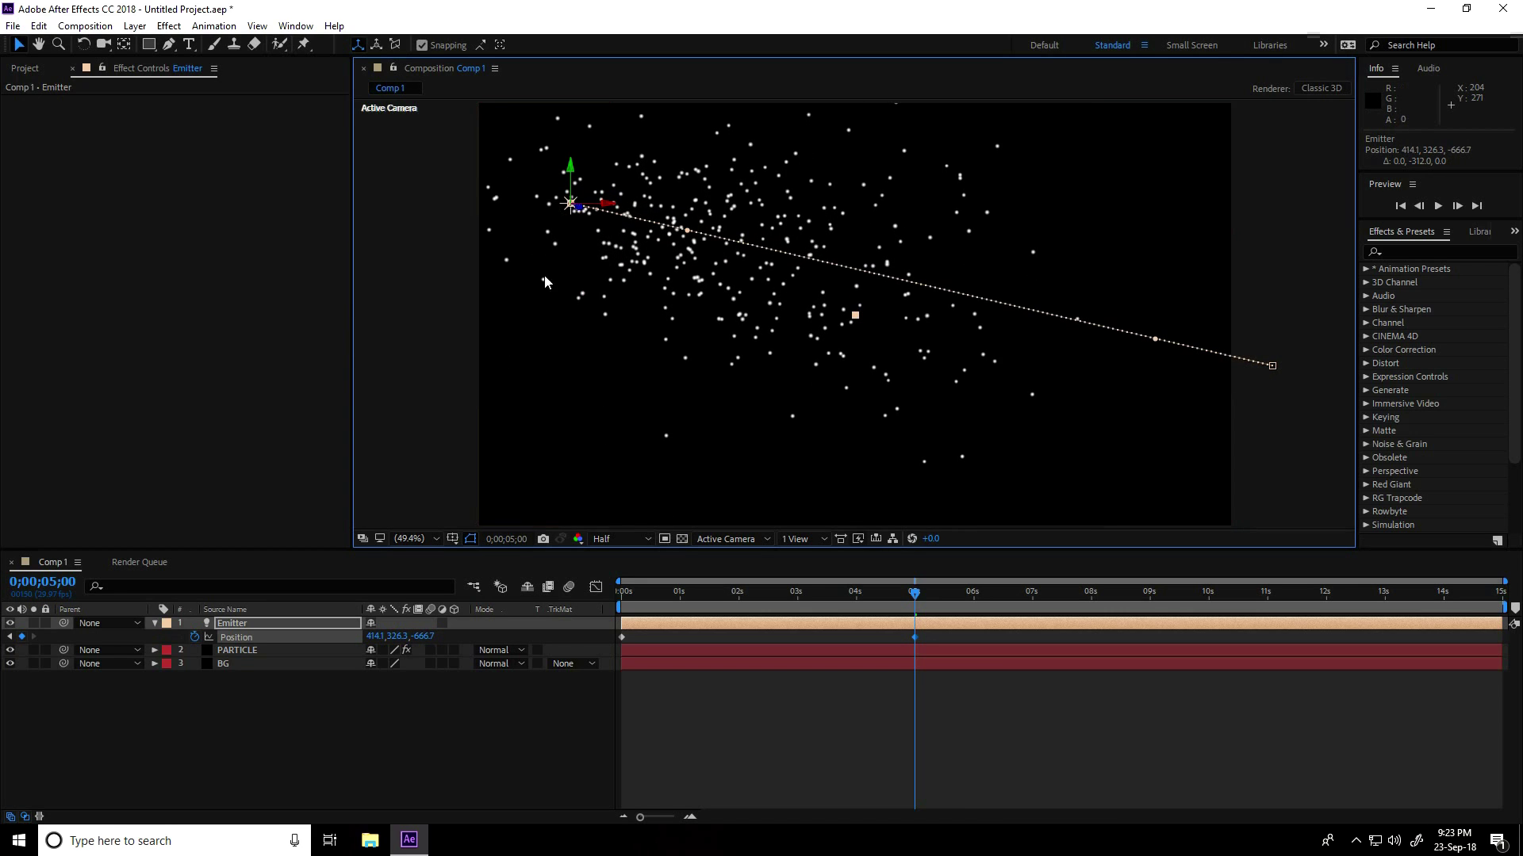
# Drag the path handles to bend the Emitter's motion path into a curve
pyautogui.moveTo(915, 594)
pyautogui.mouseDown()
pyautogui.moveTo(623, 595)
pyautogui.moveTo(911, 606)
pyautogui.mouseUp()
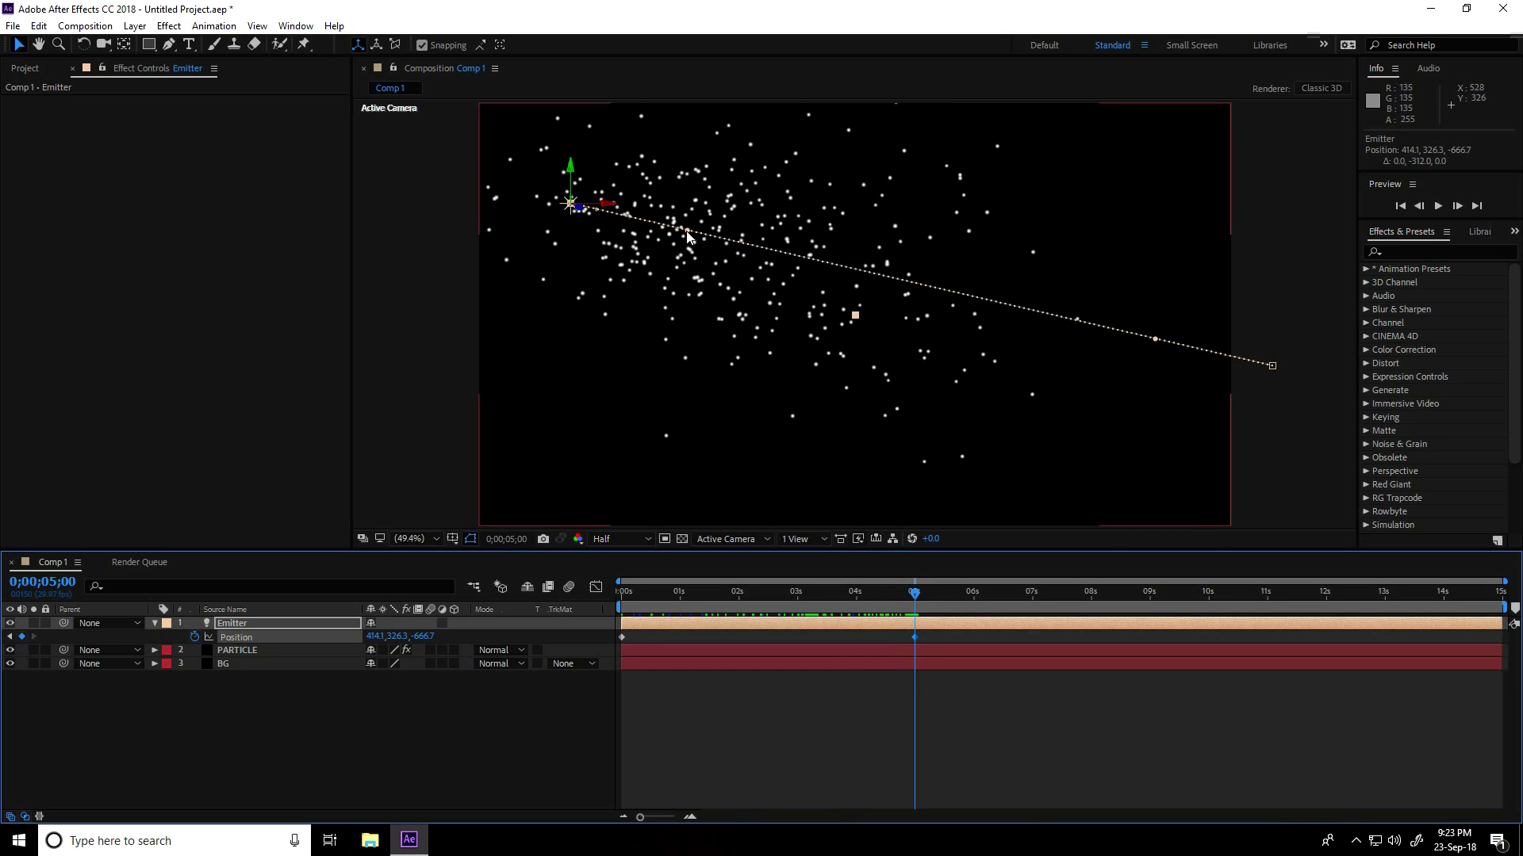
pyautogui.moveTo(689, 231); pyautogui.dragTo(698, 435)
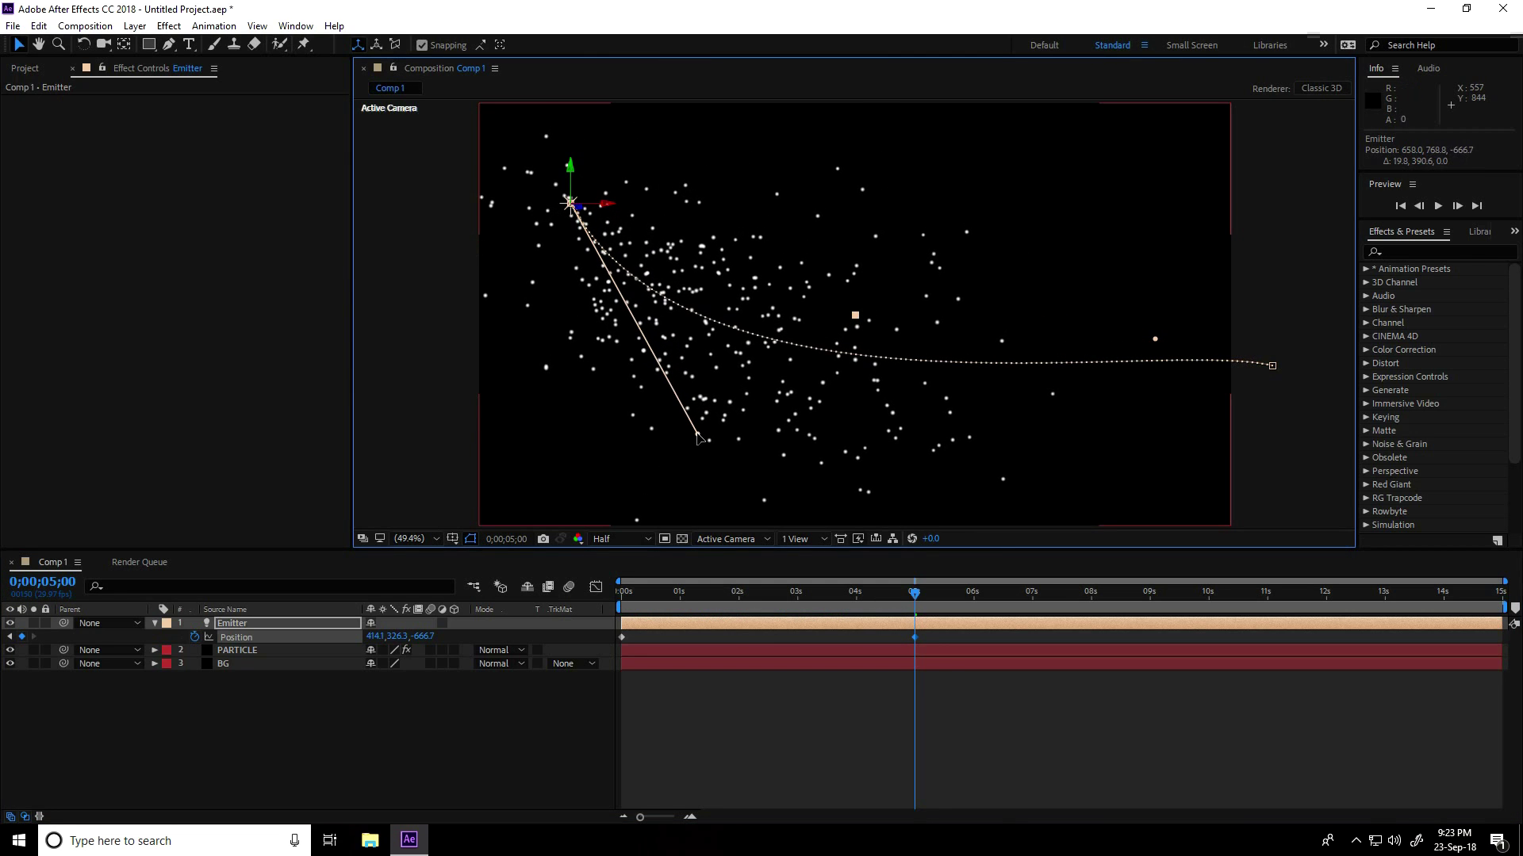
pyautogui.moveTo(1155, 342); pyautogui.dragTo(1149, 119)
pyautogui.moveTo(922, 601); pyautogui.dragTo(568, 601)
# Preview the particle motion, then bring up the PARTICLE layer's Particular settings
pyautogui.press('space')
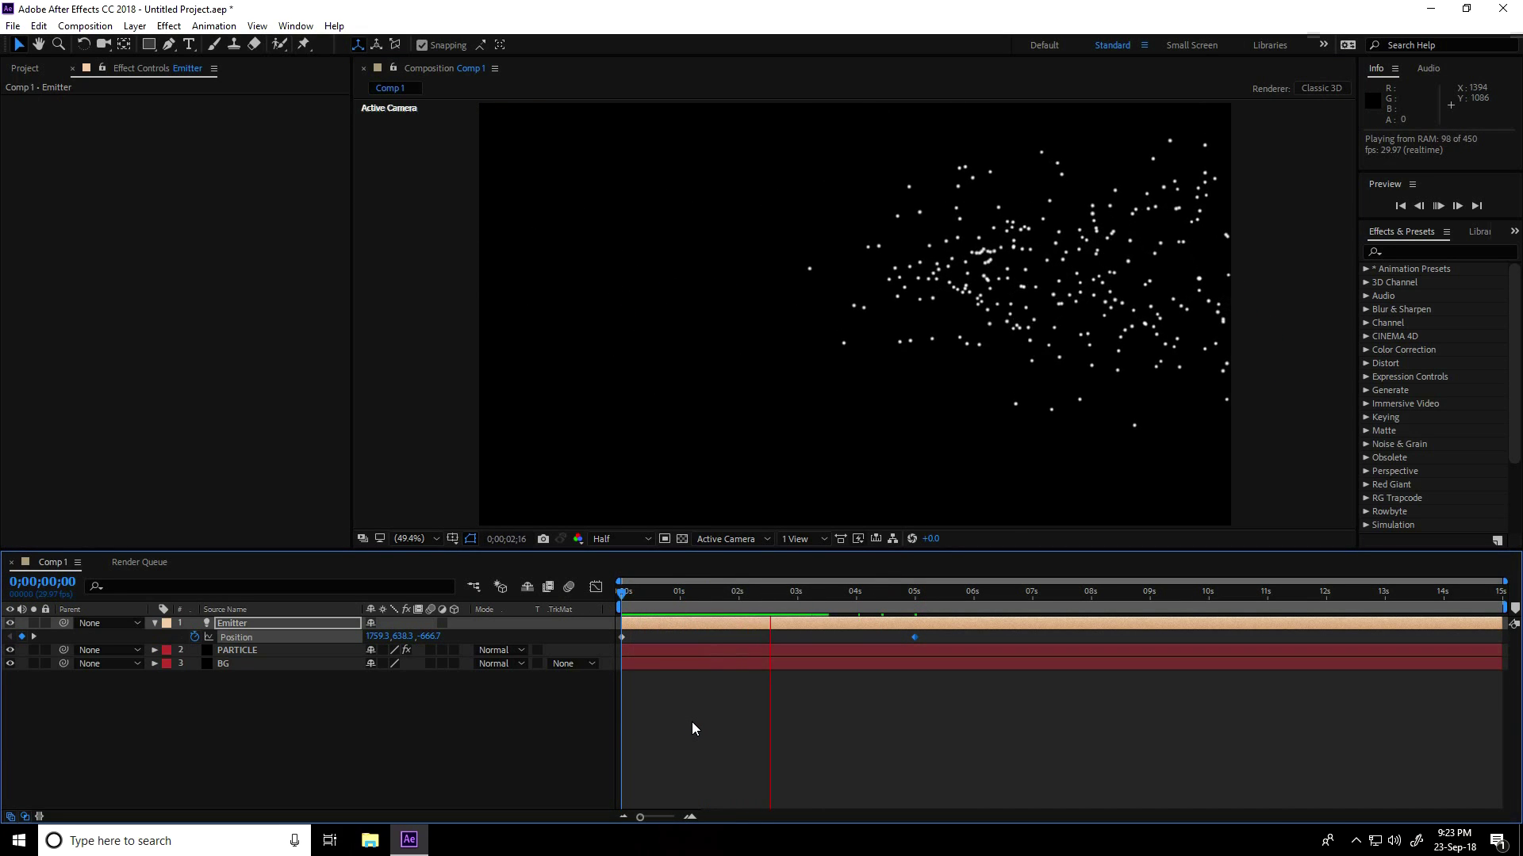
pyautogui.press('space')
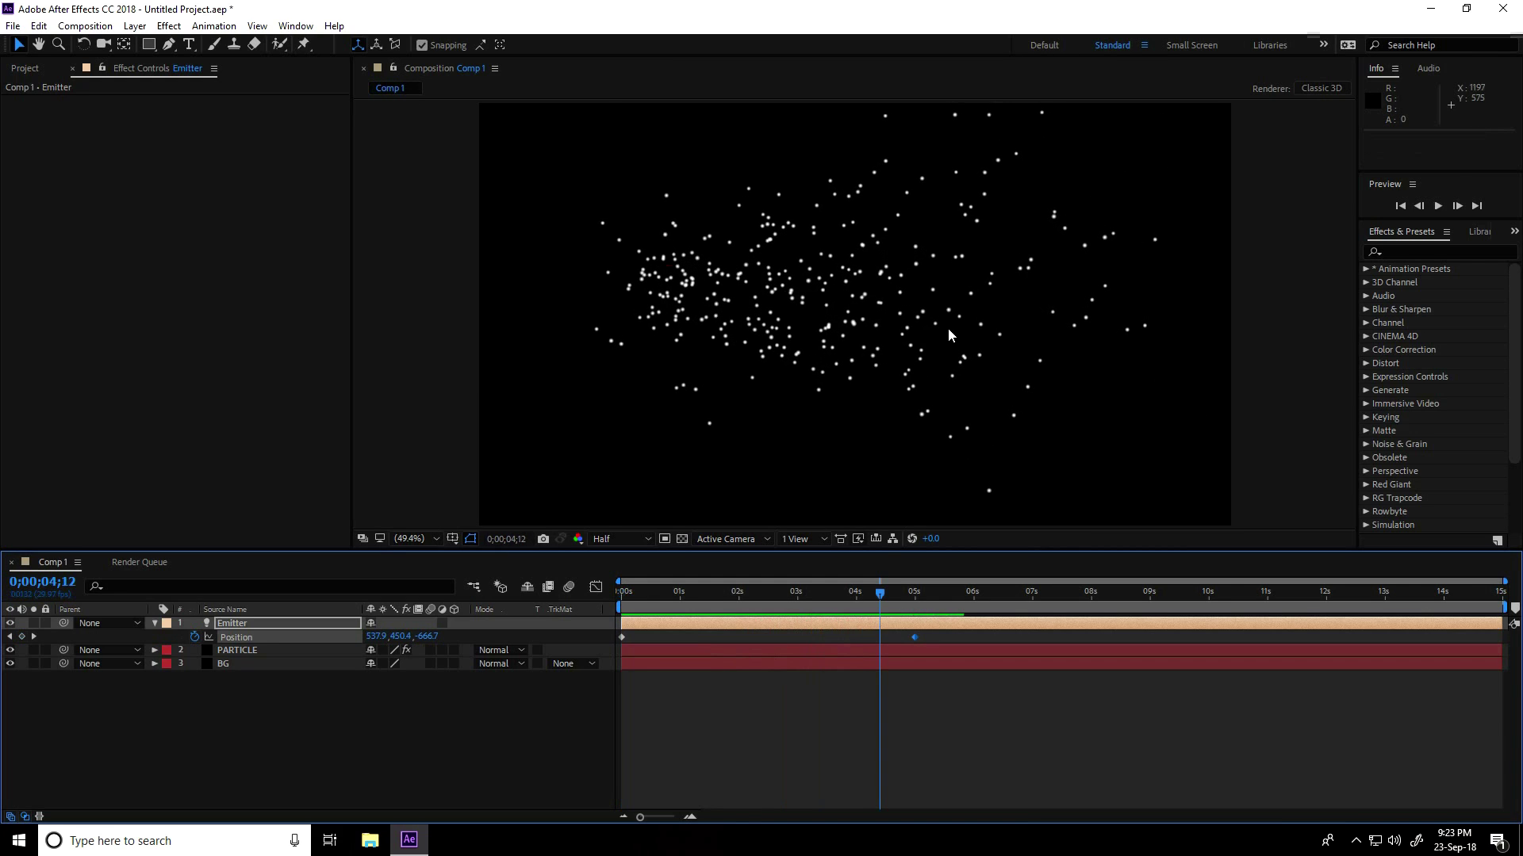
pyautogui.click(149, 627)
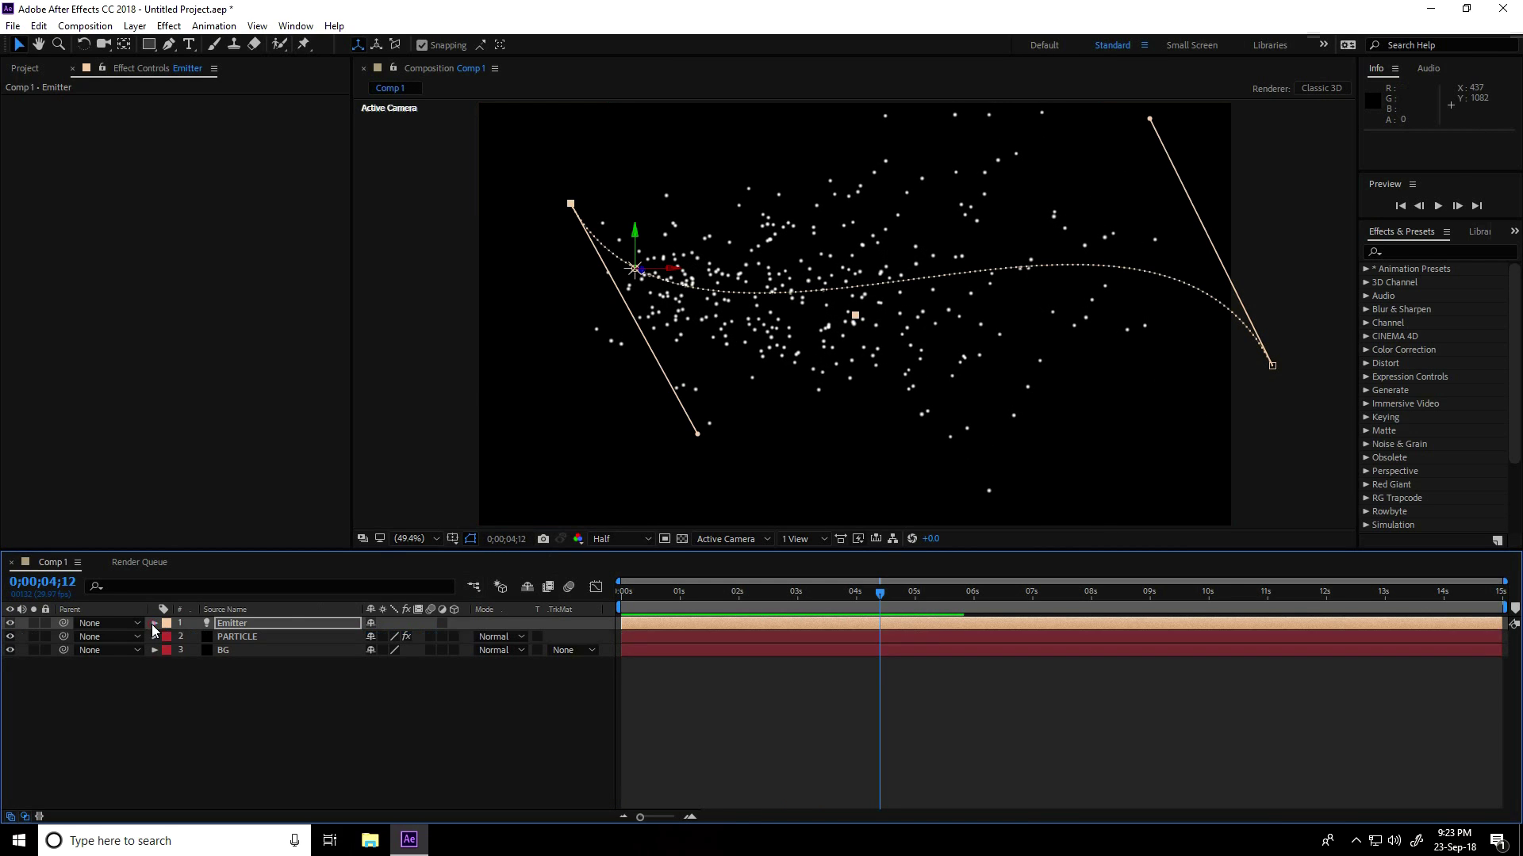
pyautogui.click(237, 638)
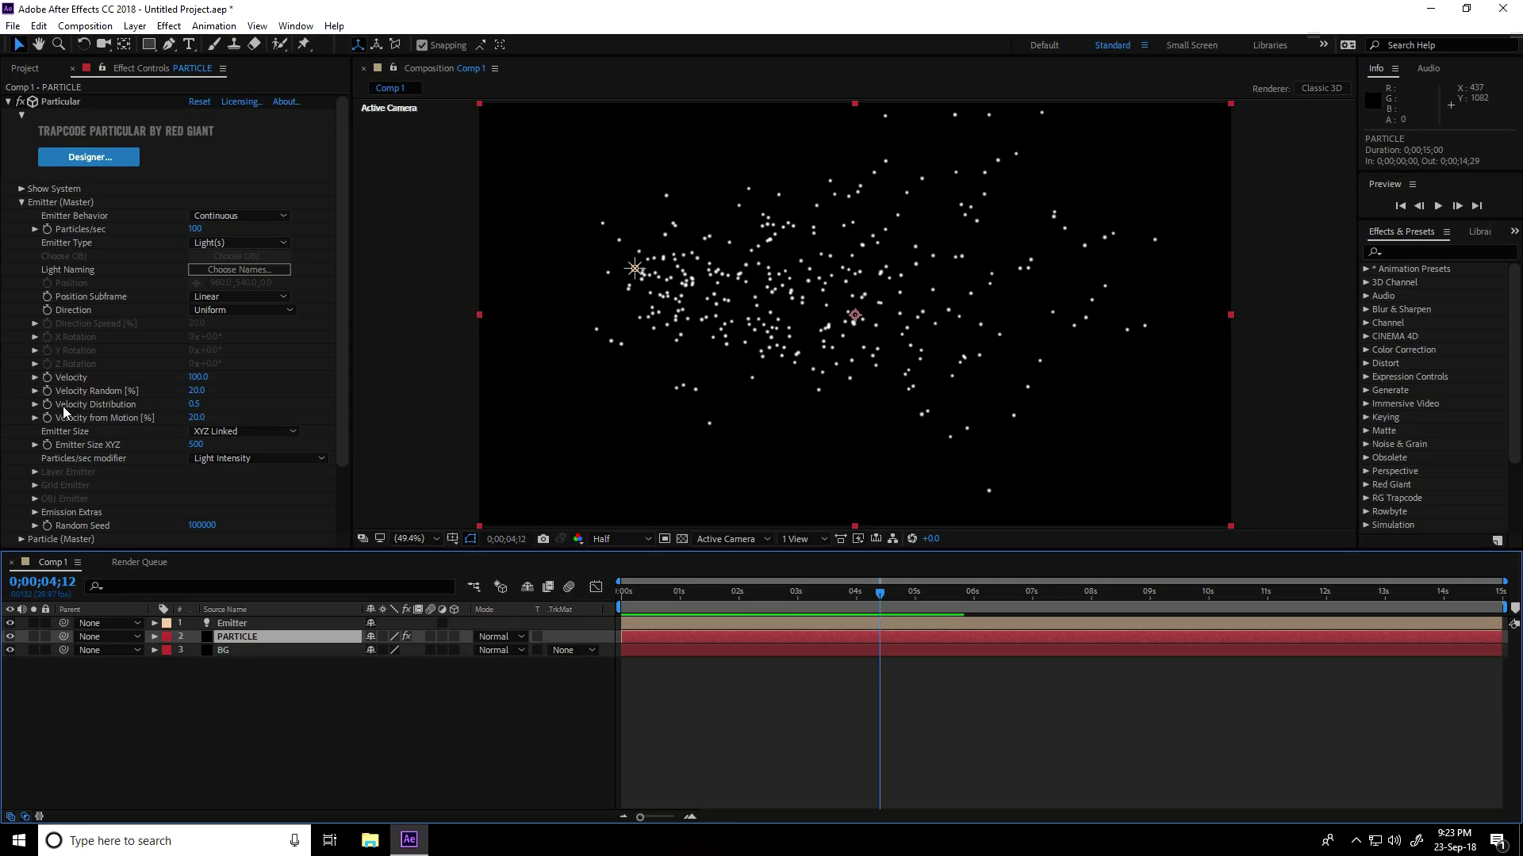
# Set Velocity Distribution 2, Velocity from Motion 40 and Emitter Size XYZ 0
pyautogui.click(194, 404)
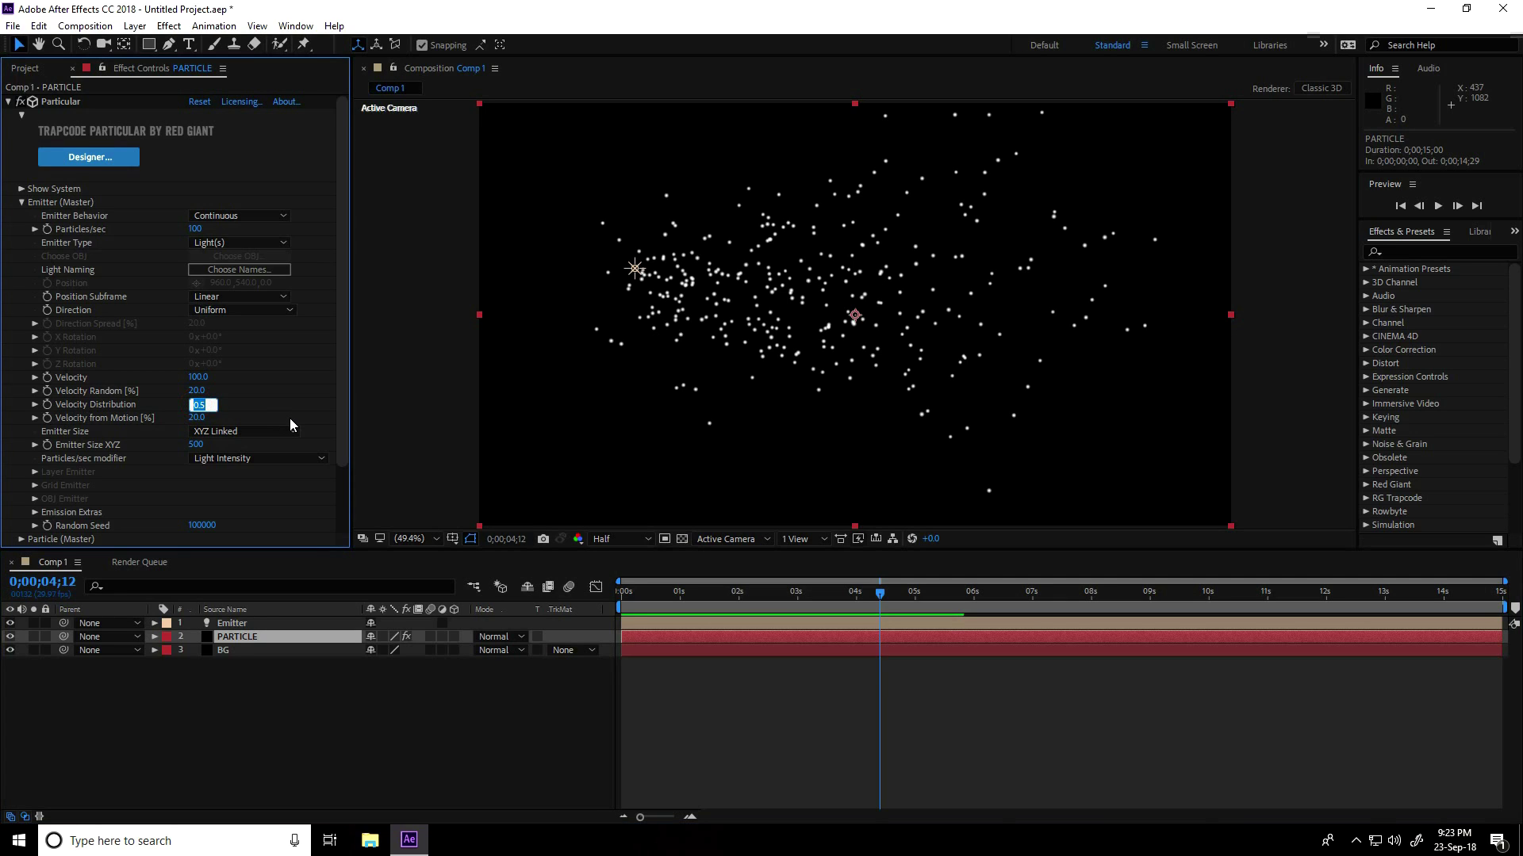
pyautogui.write('2')
pyautogui.press('Return')
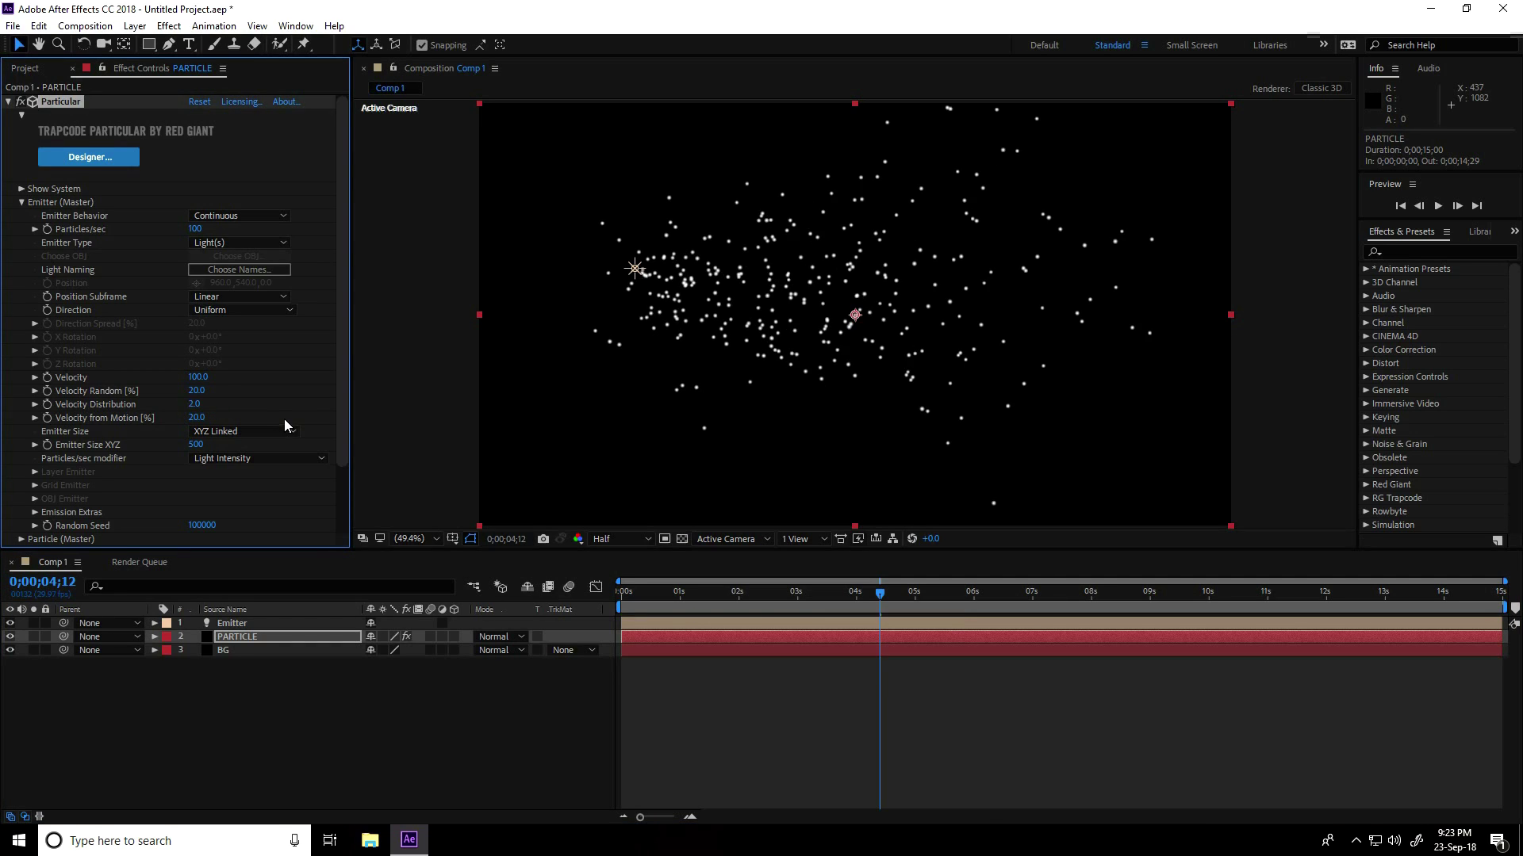
pyautogui.click(197, 418)
pyautogui.write('40')
pyautogui.press('Return')
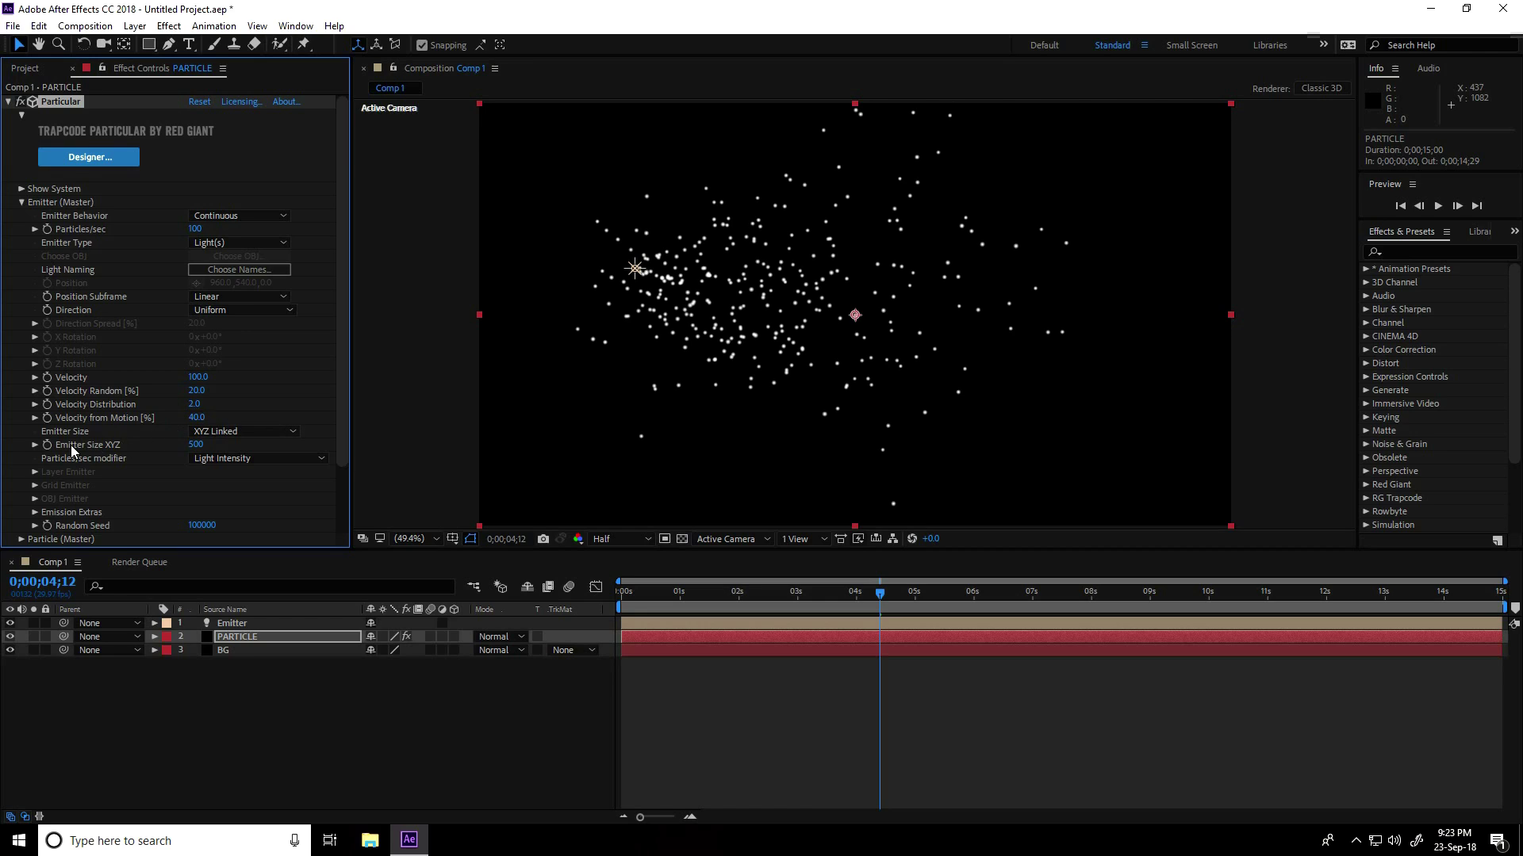
pyautogui.click(195, 445)
pyautogui.write('0')
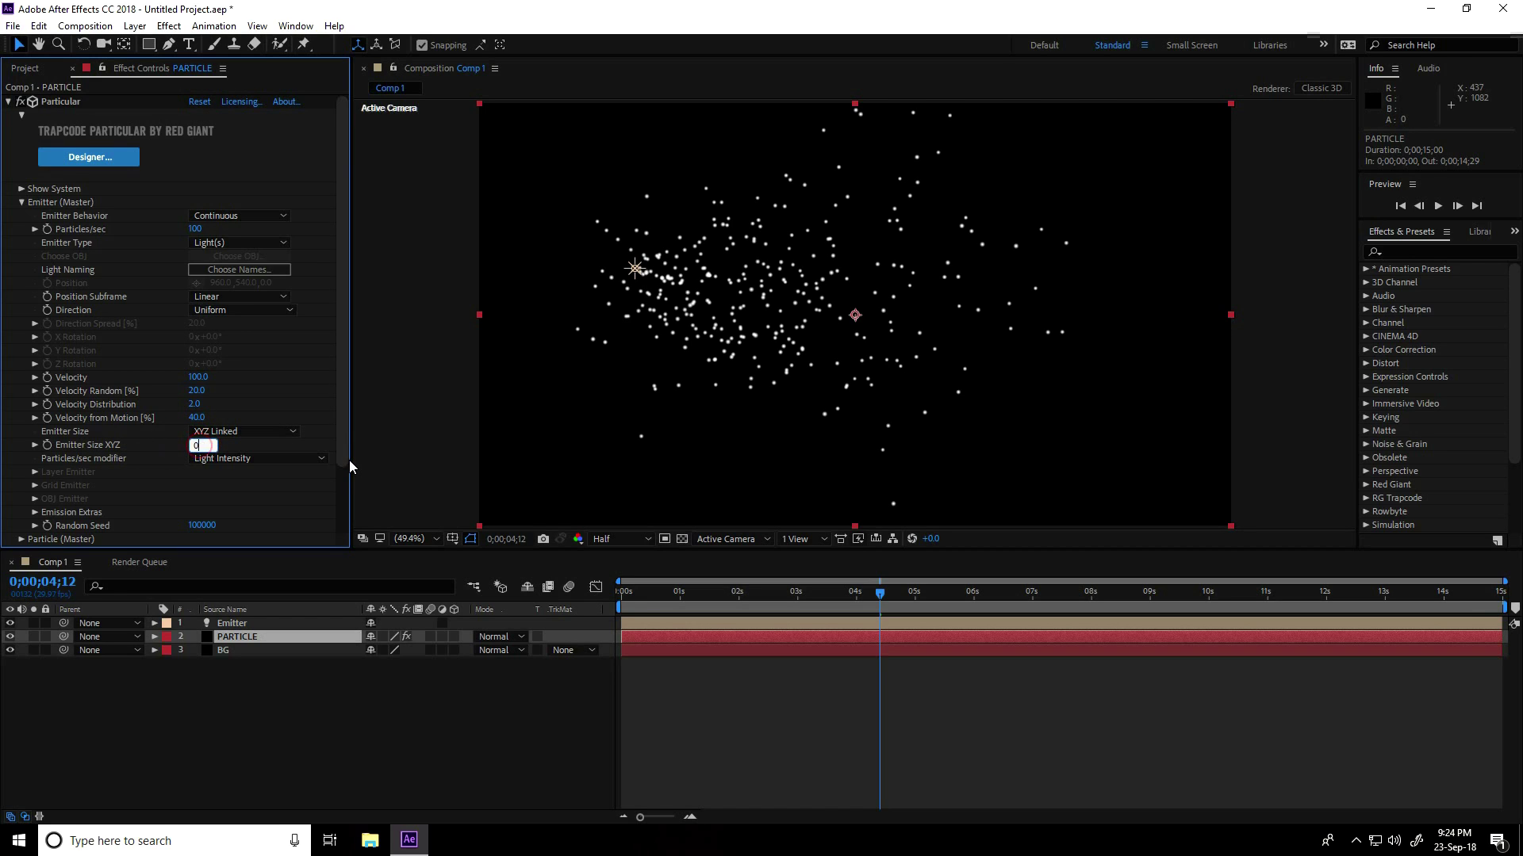
pyautogui.press('Return')
# Preview the tighter particle stream with the new emitter settings
pyautogui.click(870, 593)
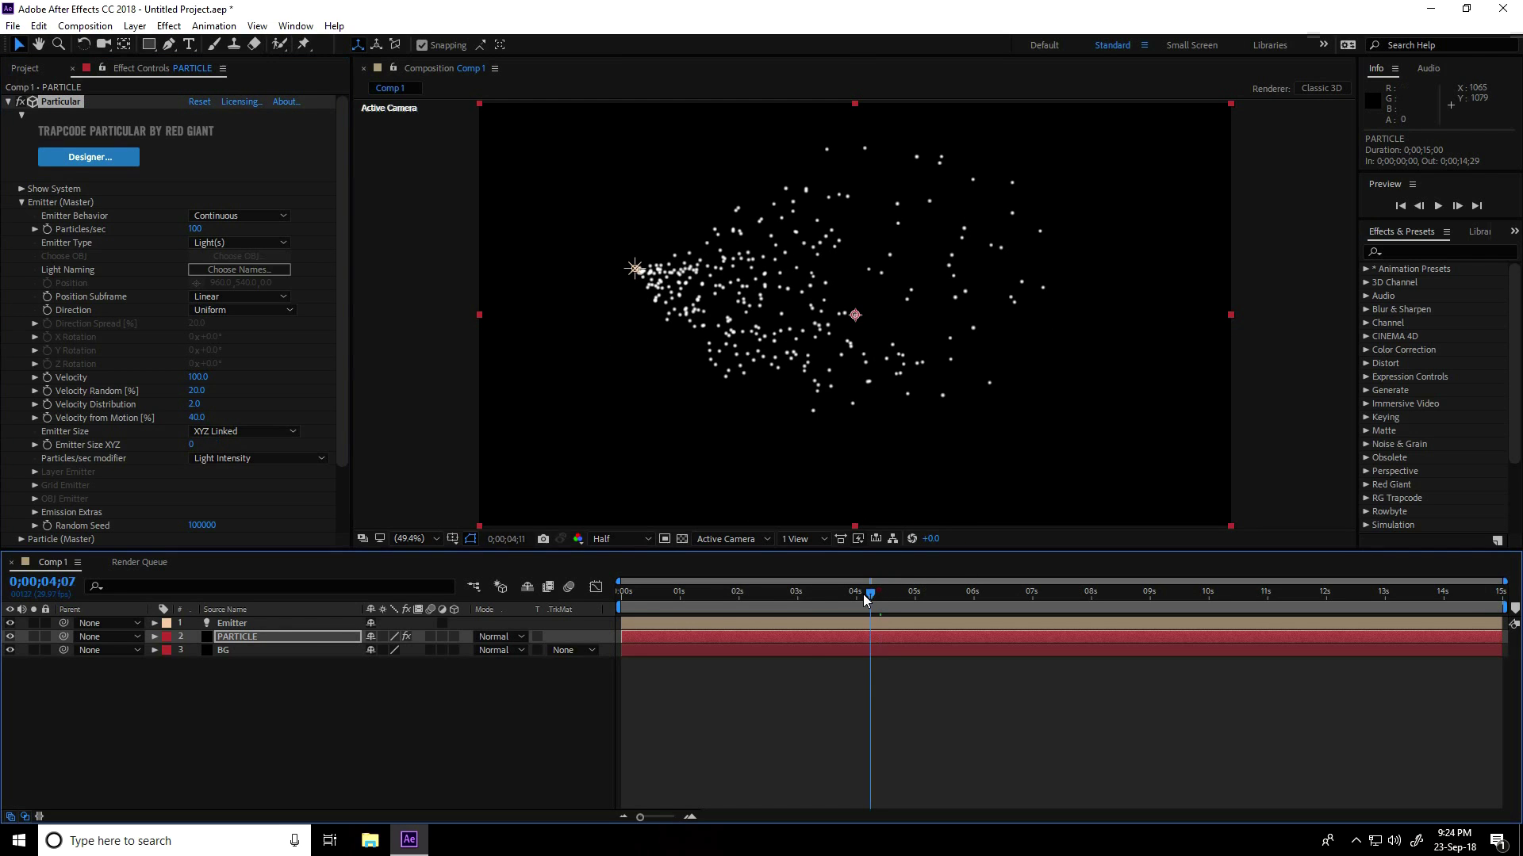
pyautogui.press('space')
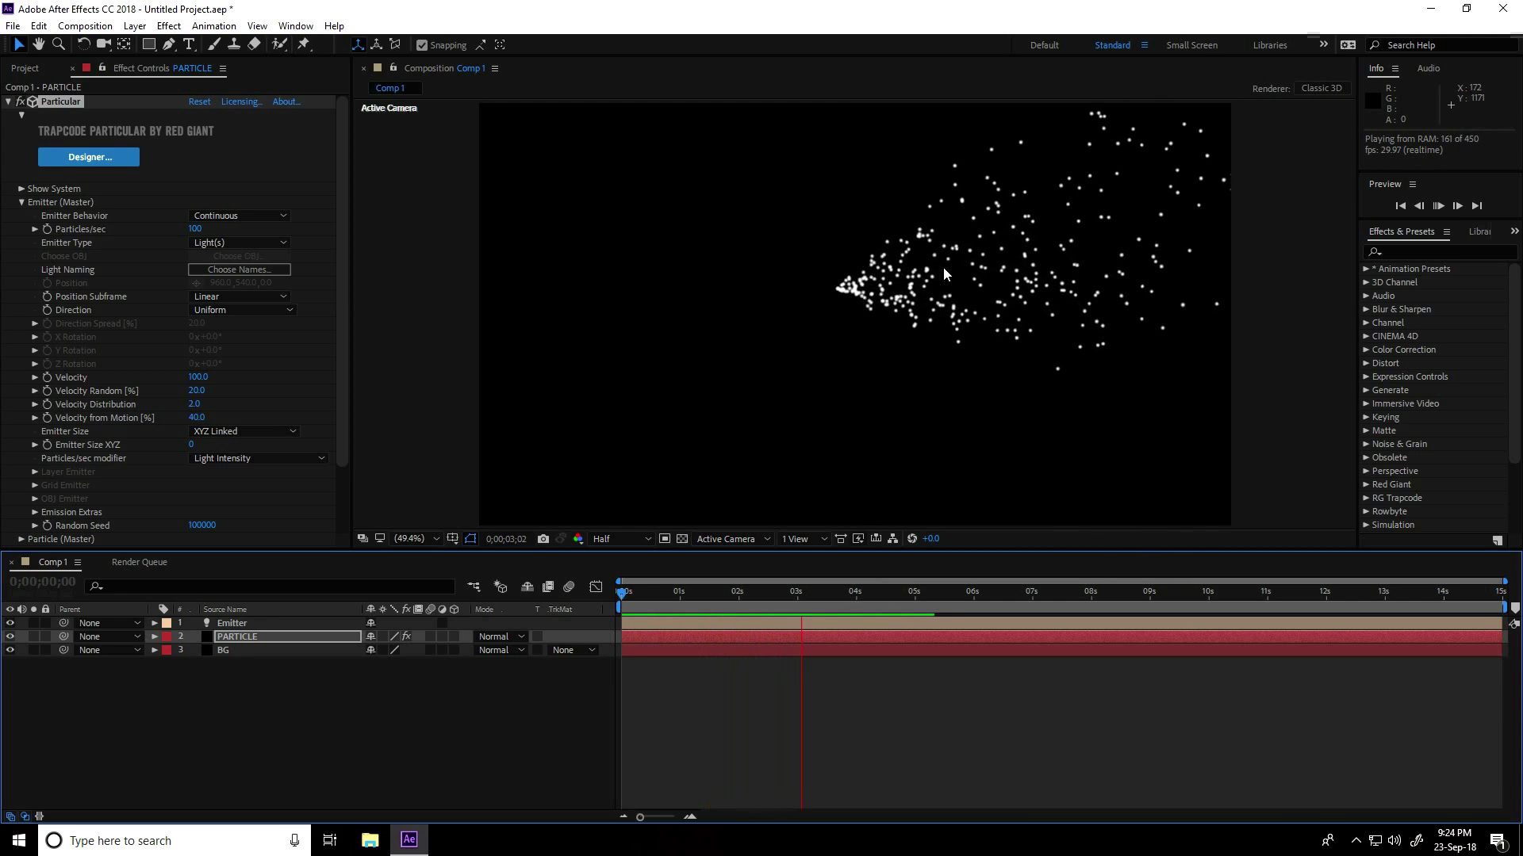
pyautogui.press('space')
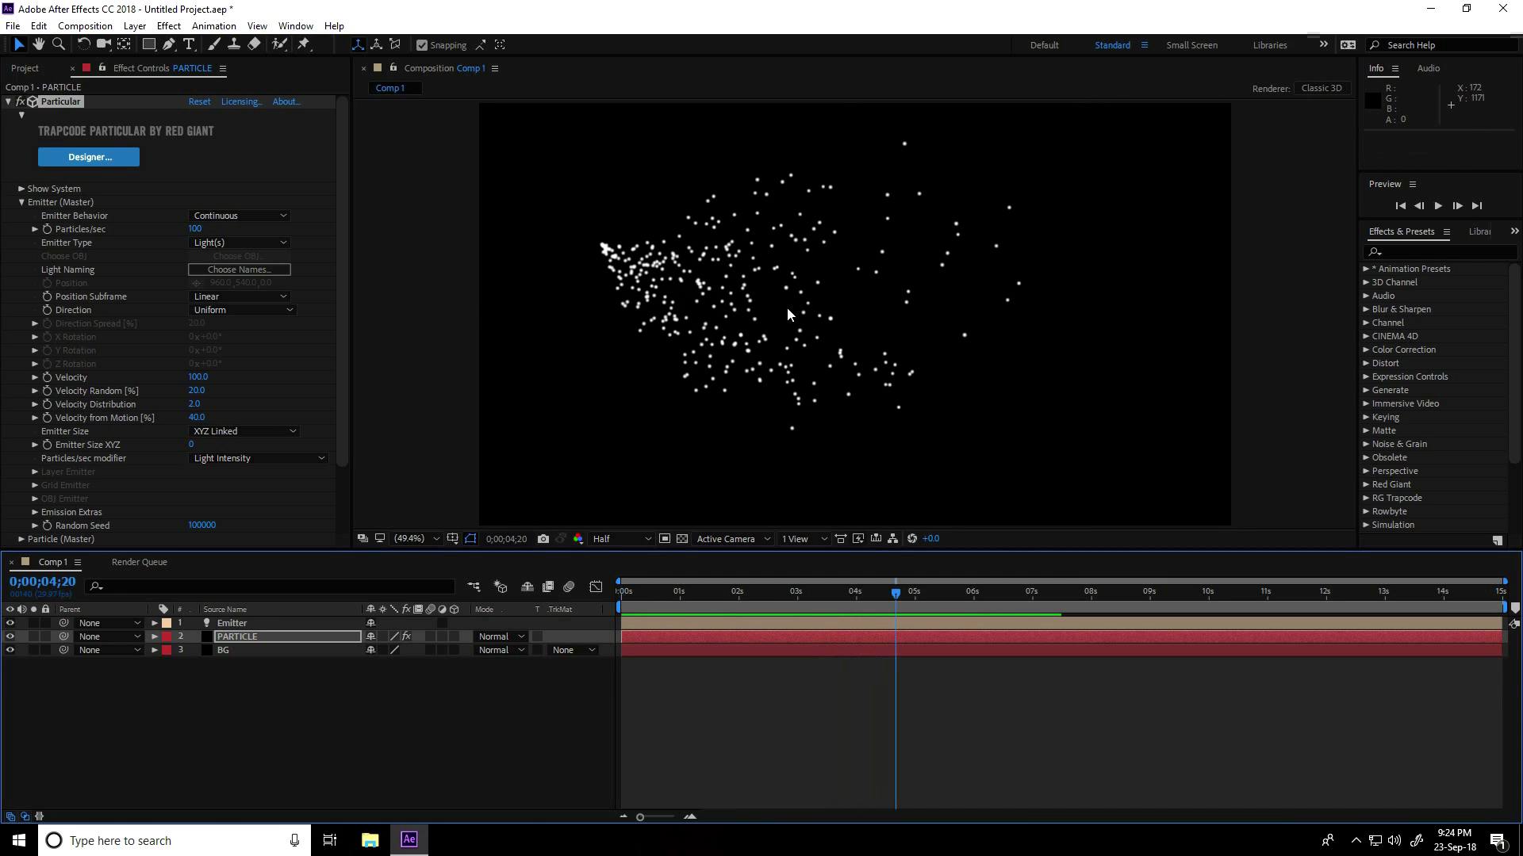
pyautogui.click(22, 203)
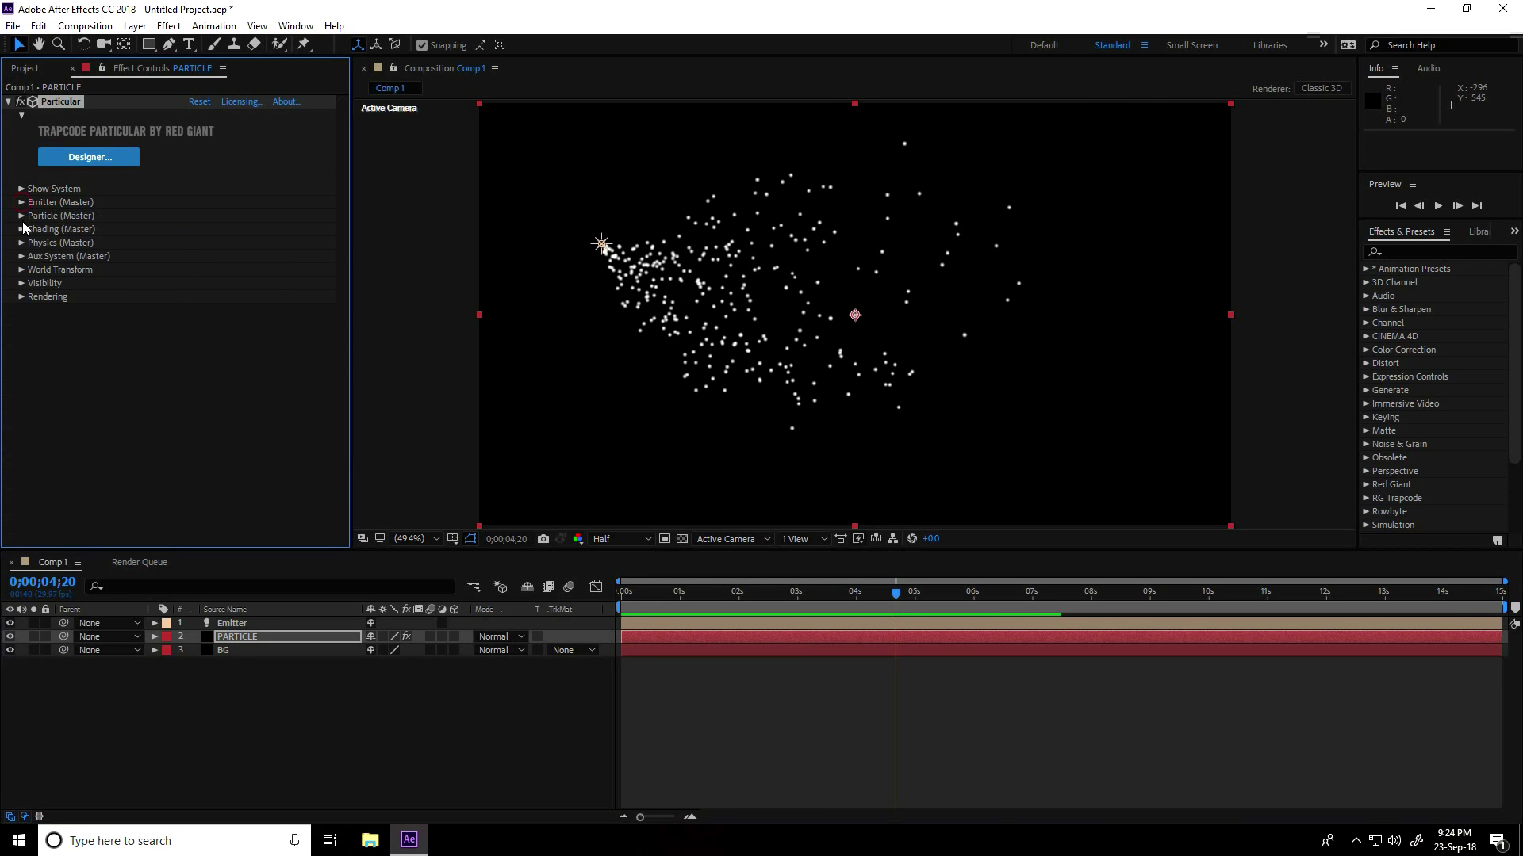
# In Particle (Master), set Sphere Feather to 0 and particle Size to 4
pyautogui.click(21, 217)
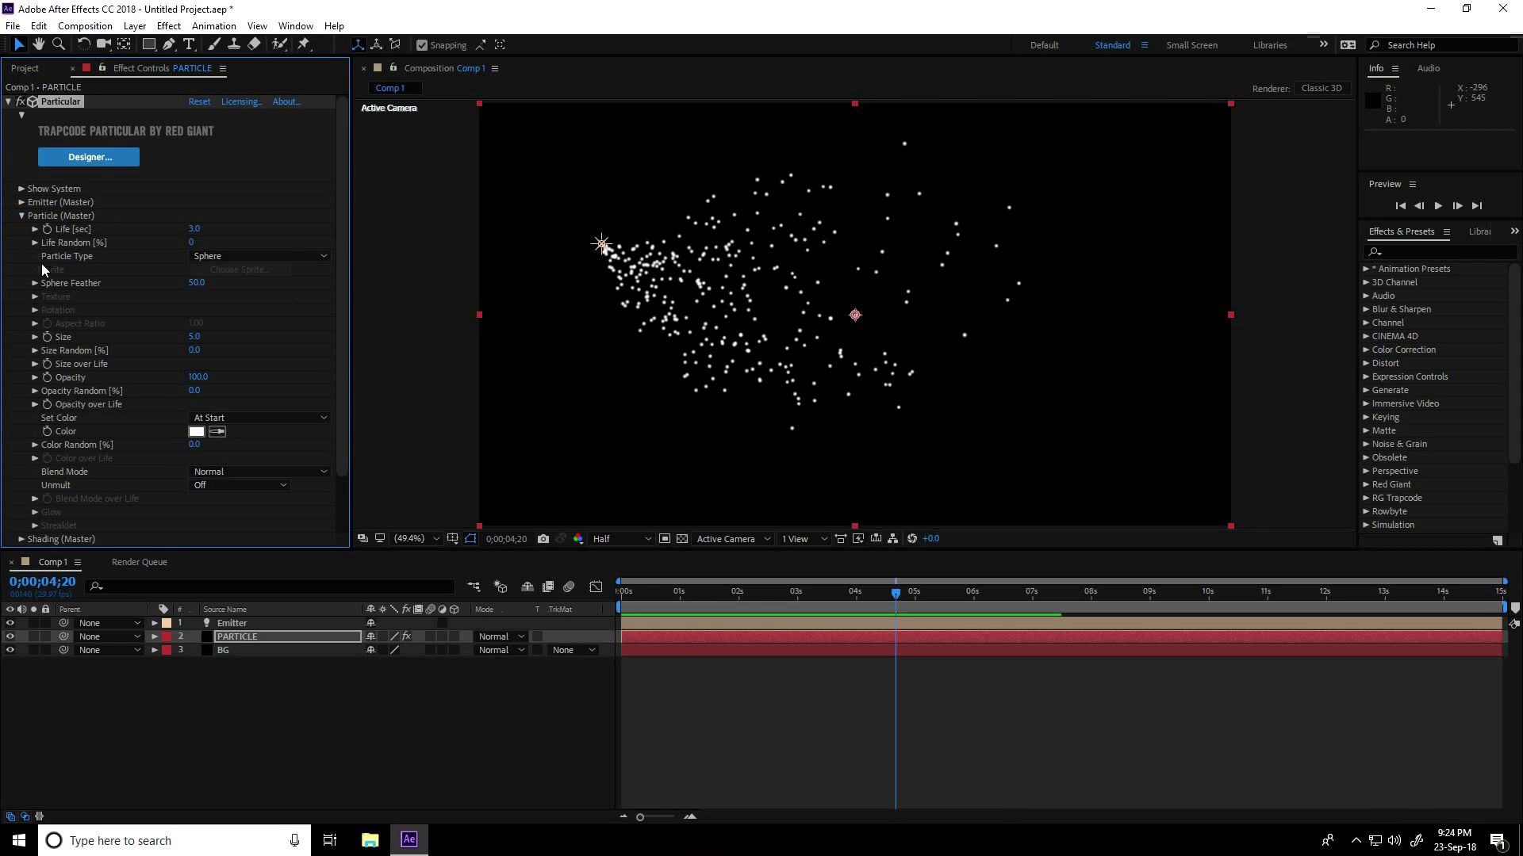
pyautogui.click(196, 283)
pyautogui.write('0')
pyautogui.press('Return')
pyautogui.click(431, 183)
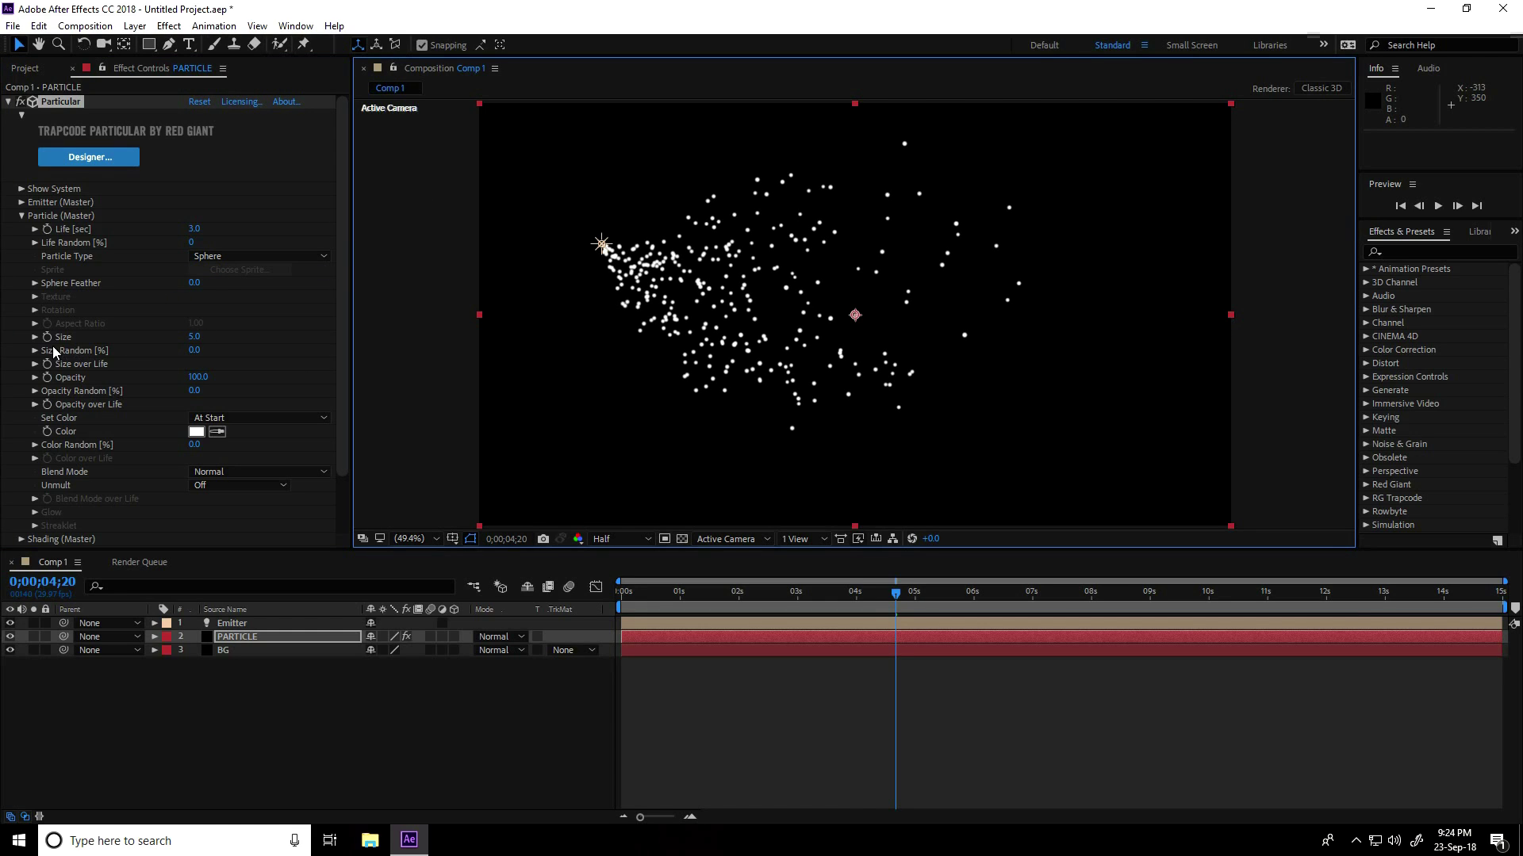
pyautogui.click(194, 338)
pyautogui.write('4')
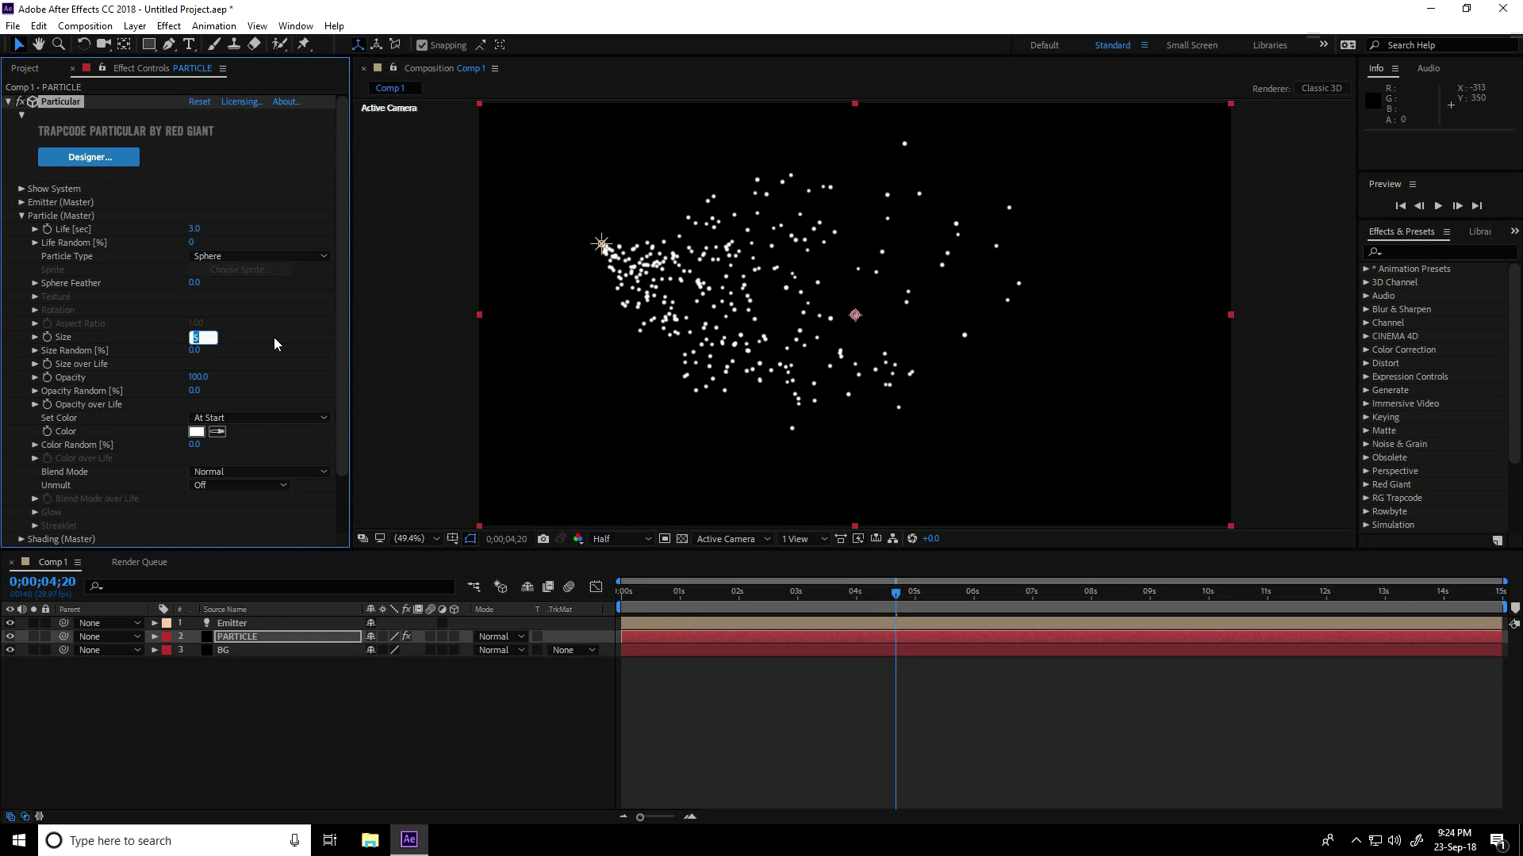
pyautogui.press('Return')
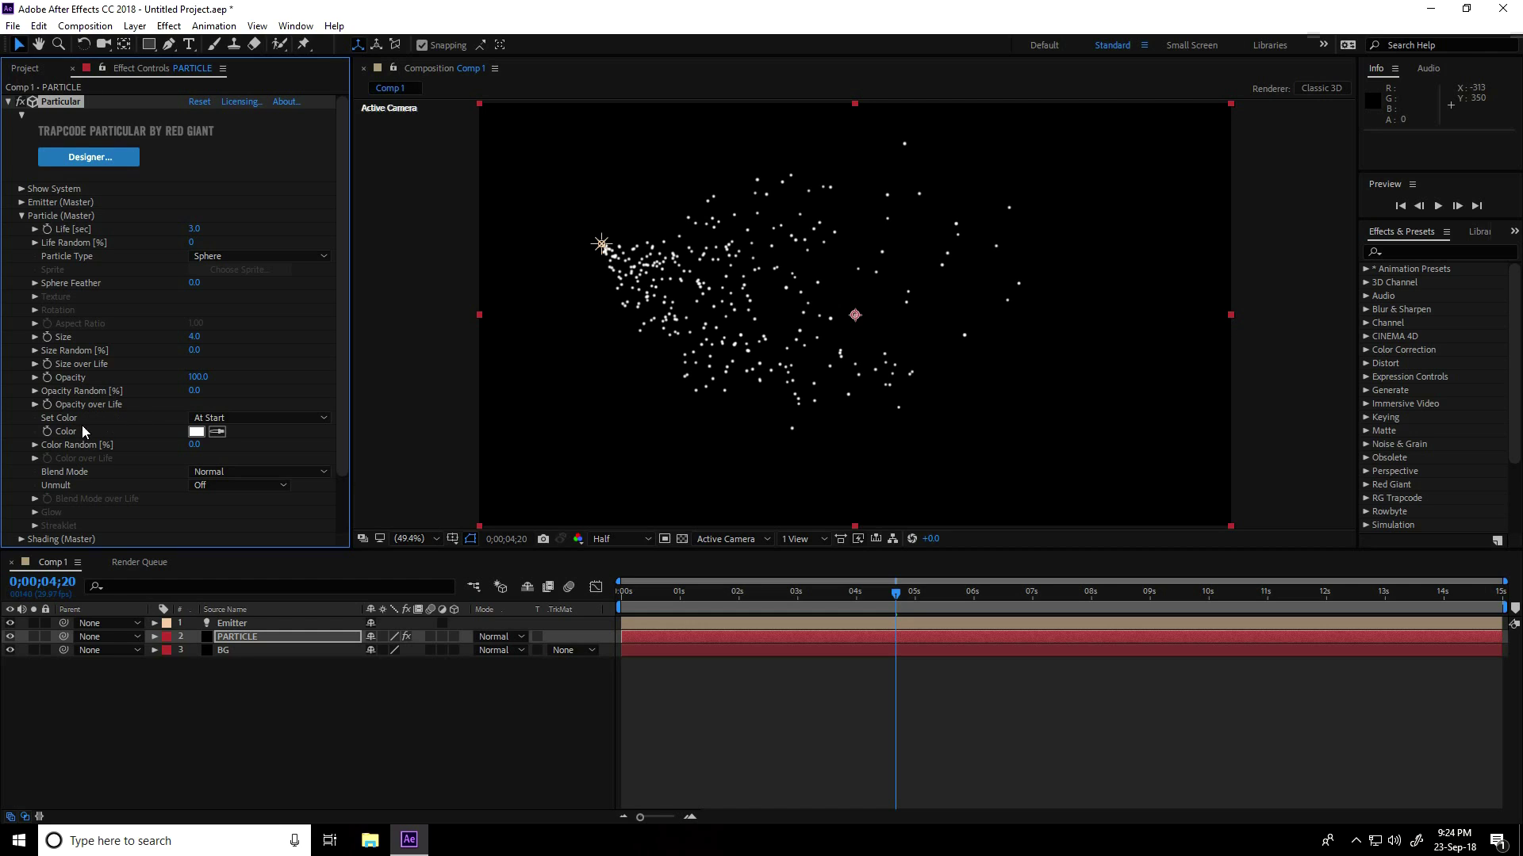
# Set the particle colour to dark orange 994000 (H 25, S 100, B 60)
pyautogui.click(196, 432)
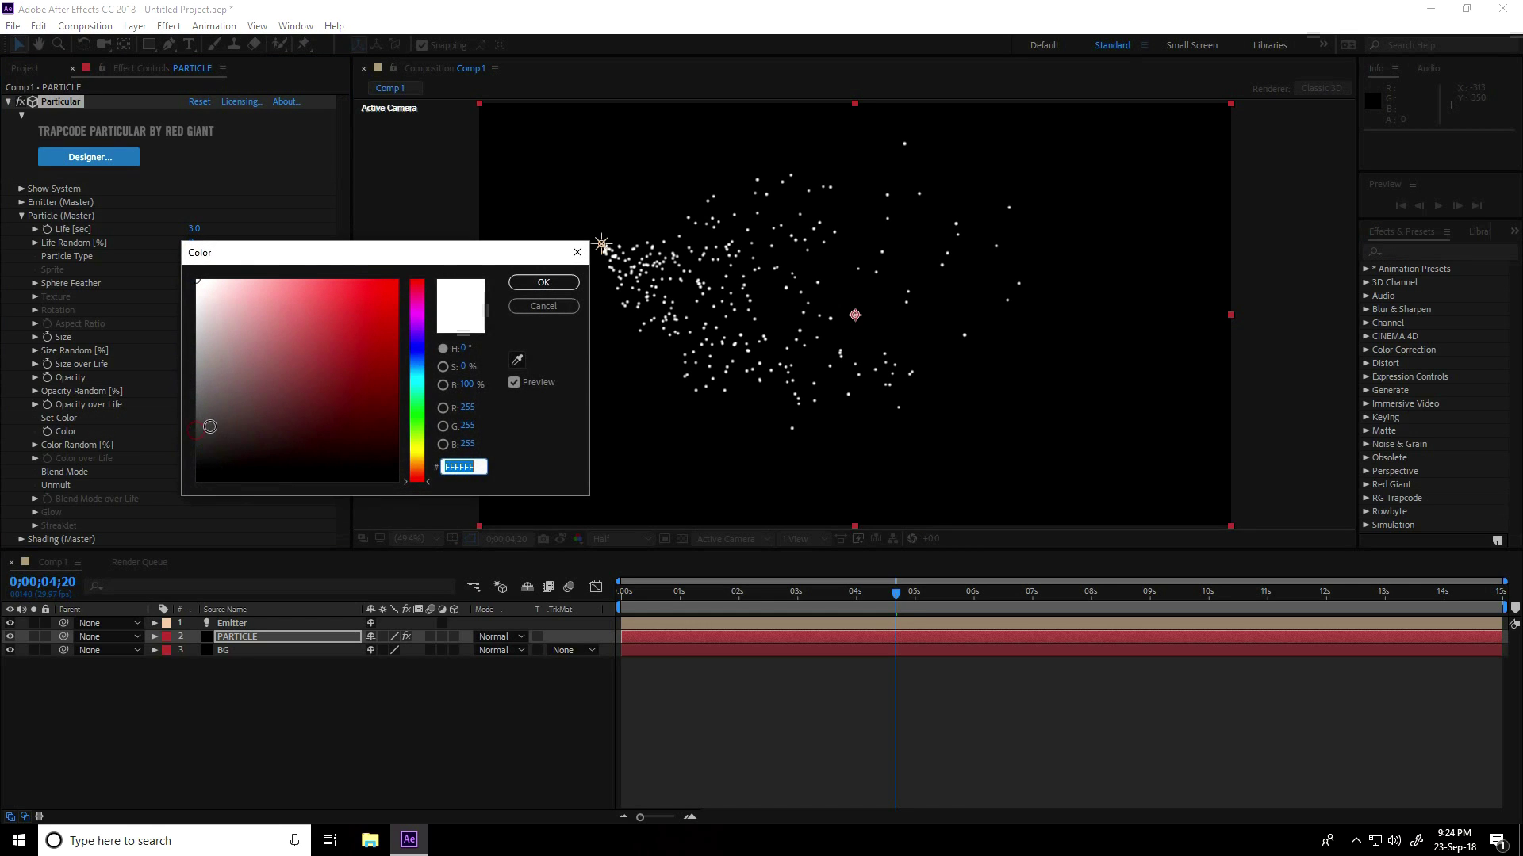
pyautogui.click(464, 348)
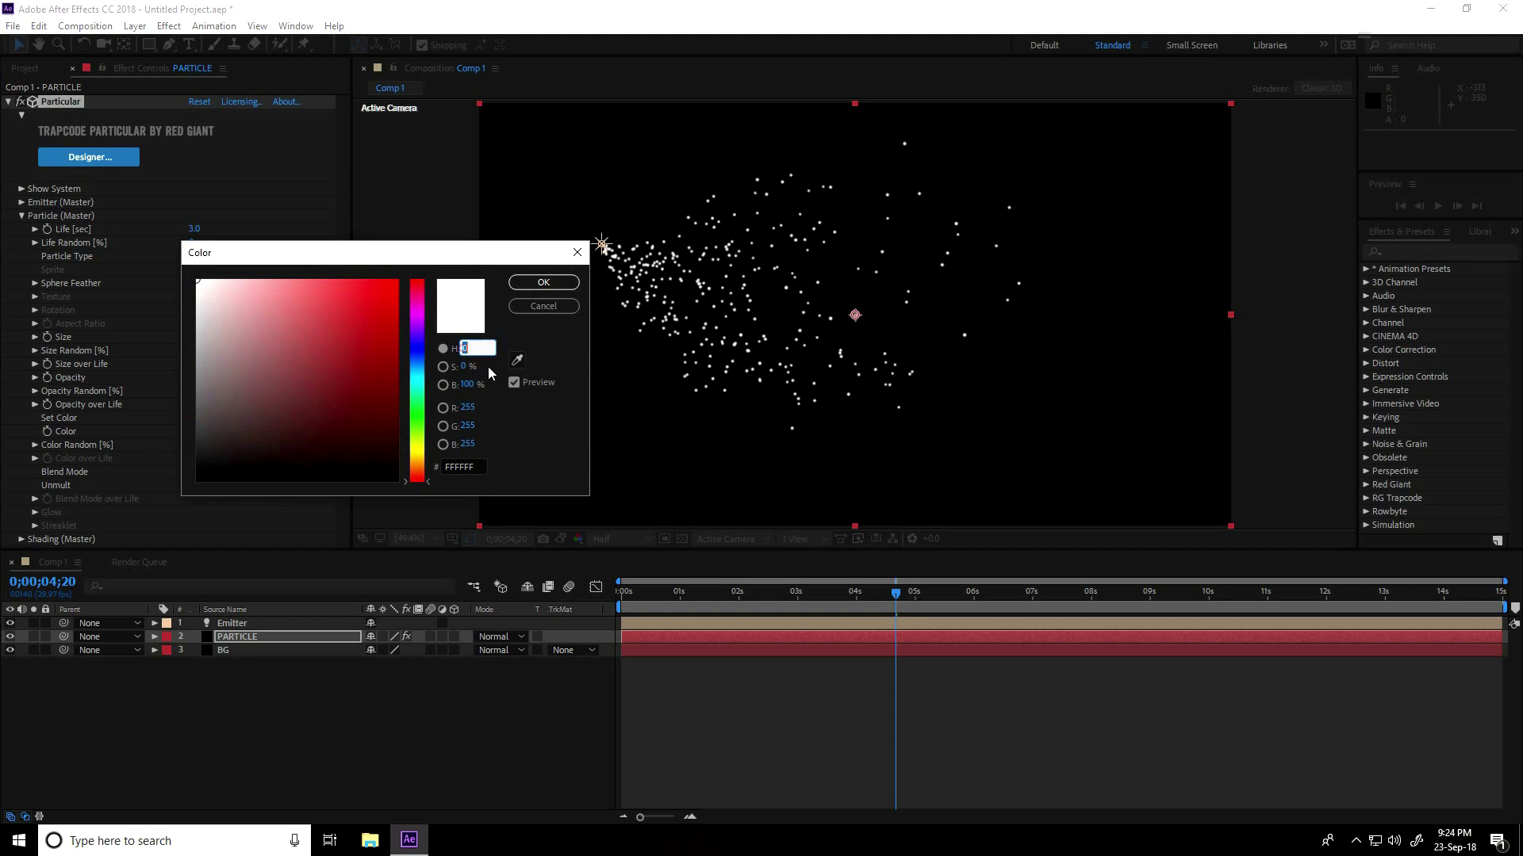
pyautogui.write('25')
pyautogui.click(469, 367)
pyautogui.write('100')
pyautogui.press('Tab')
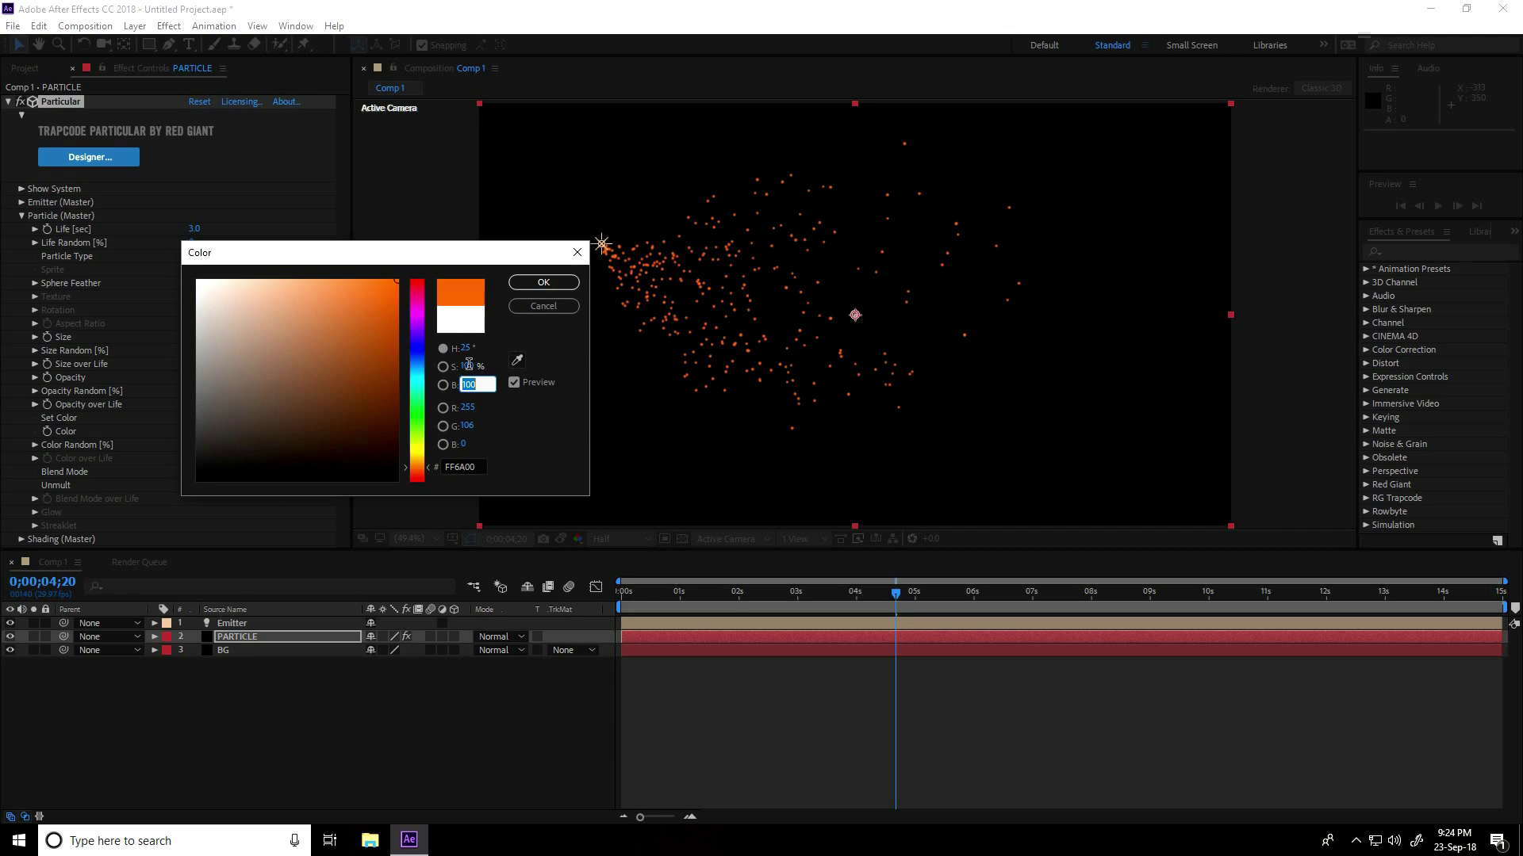
pyautogui.write('60')
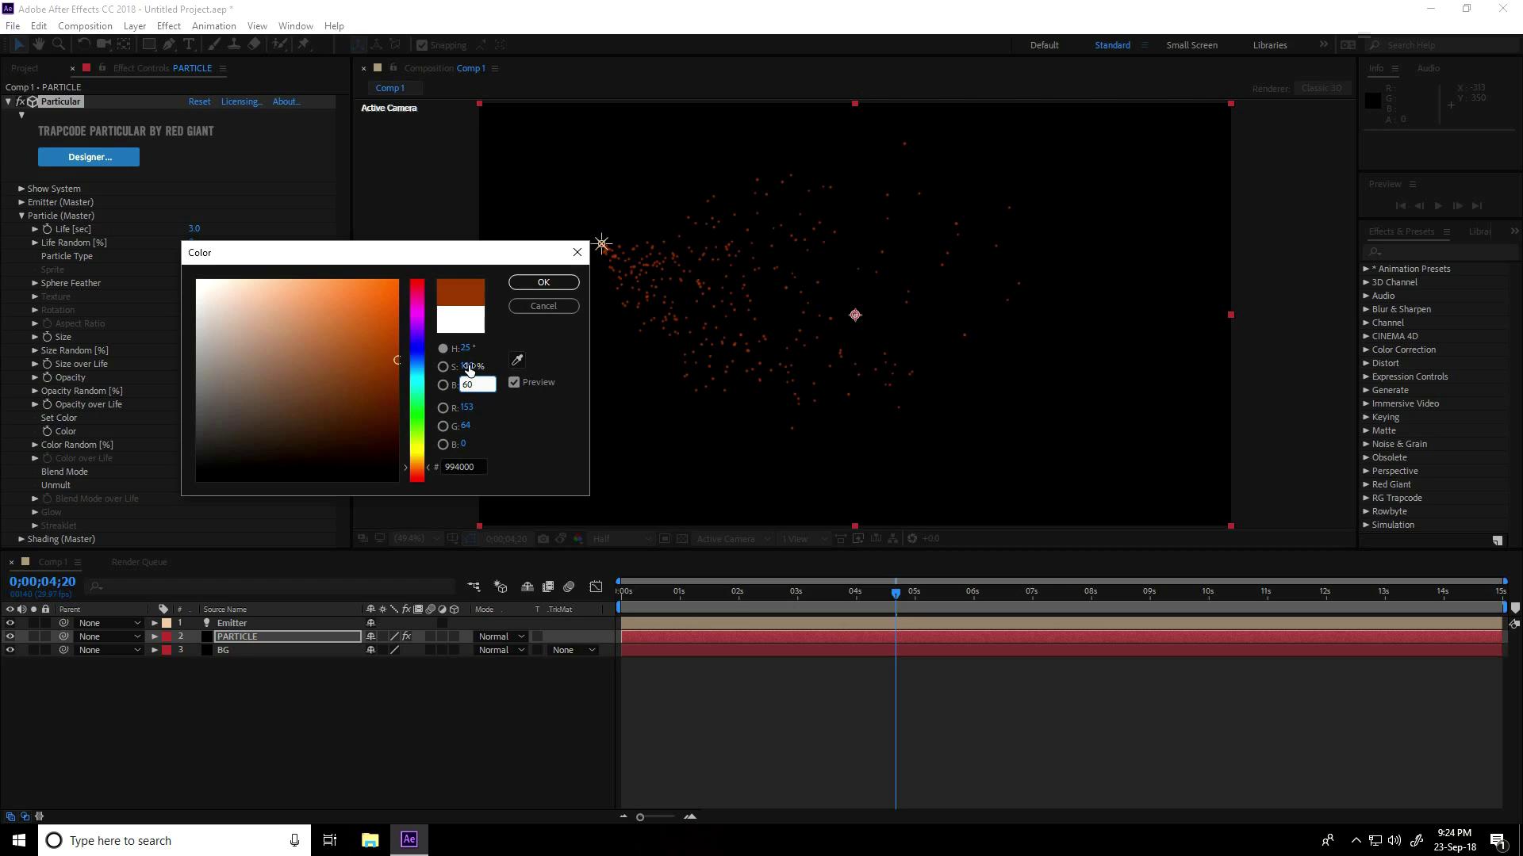
pyautogui.click(543, 282)
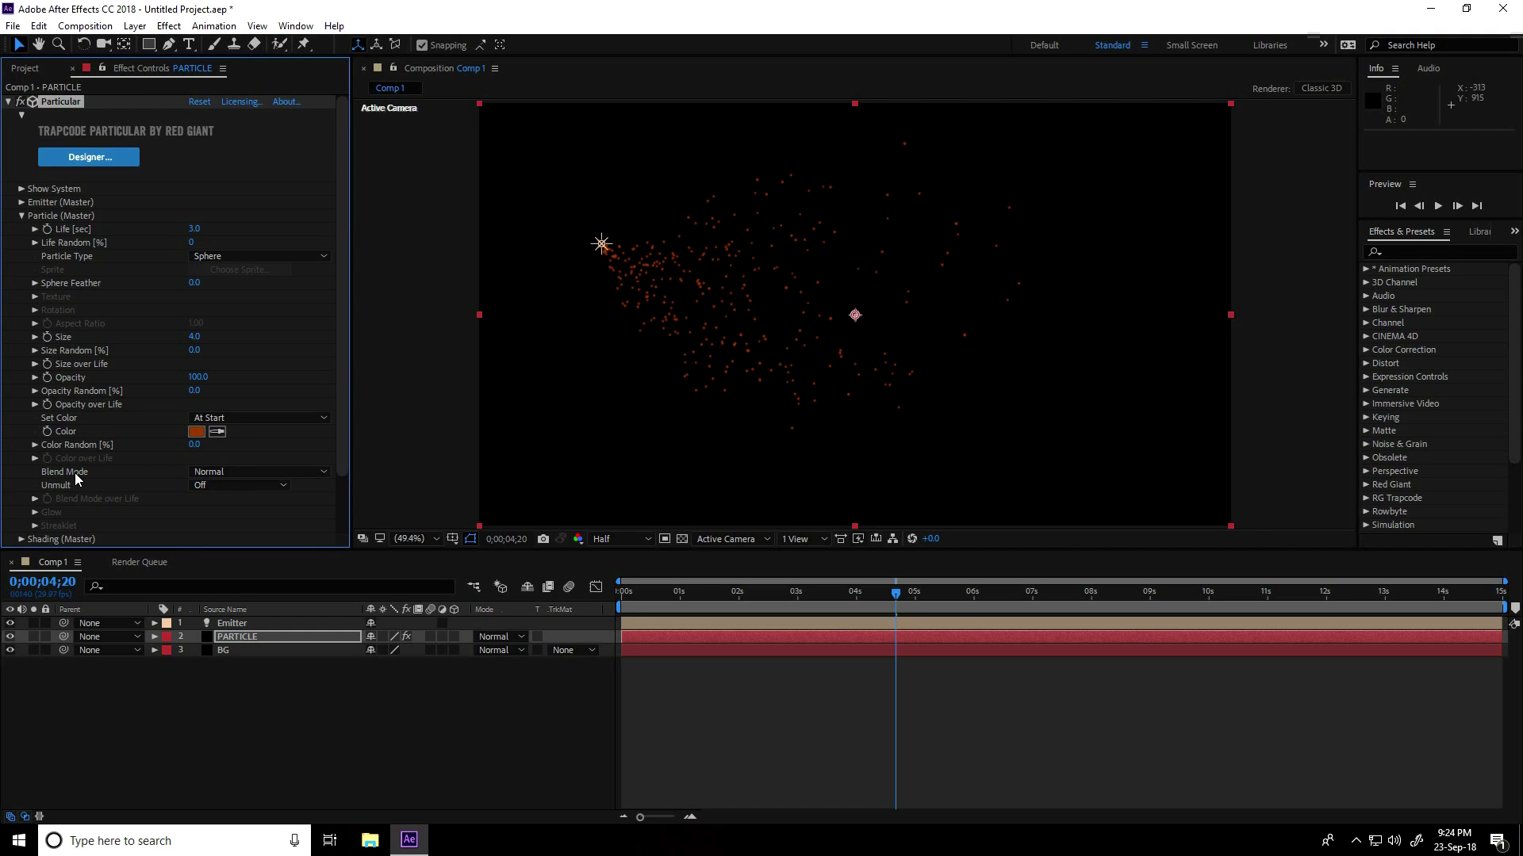
pyautogui.click(242, 472)
# Set particle Blend Mode to Screen and Physics Gravity to 100
pyautogui.click(241, 523)
pyautogui.click(22, 215)
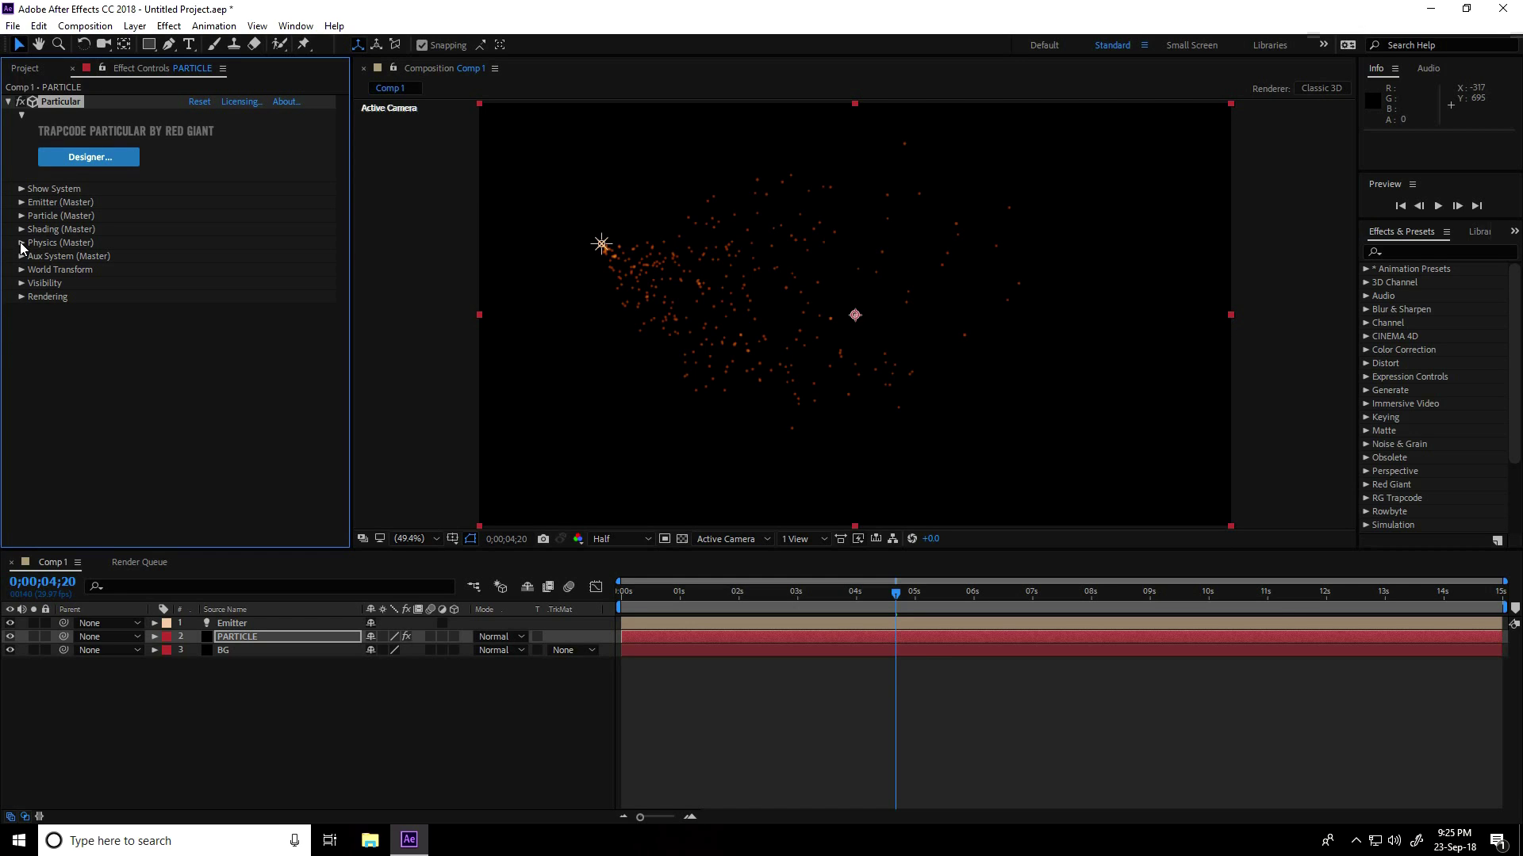
pyautogui.click(21, 243)
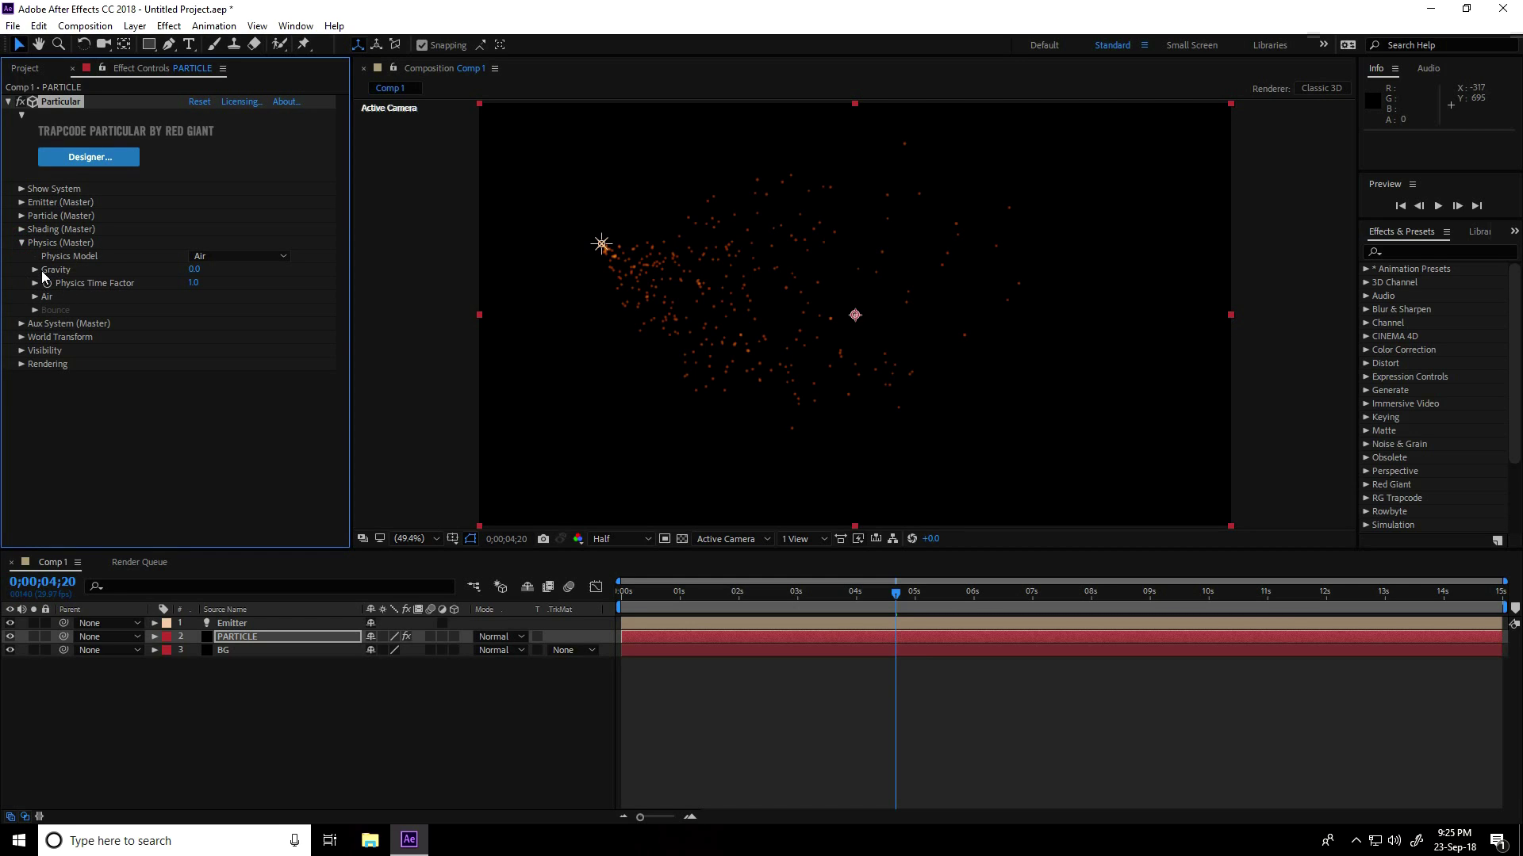
pyautogui.moveTo(192, 274); pyautogui.dragTo(236, 273)
pyautogui.click(206, 272)
pyautogui.write('100')
pyautogui.press('Return')
# Set Air Wind Z to -500 and Turbulence Affect Size to 30, then rewind
pyautogui.click(834, 591)
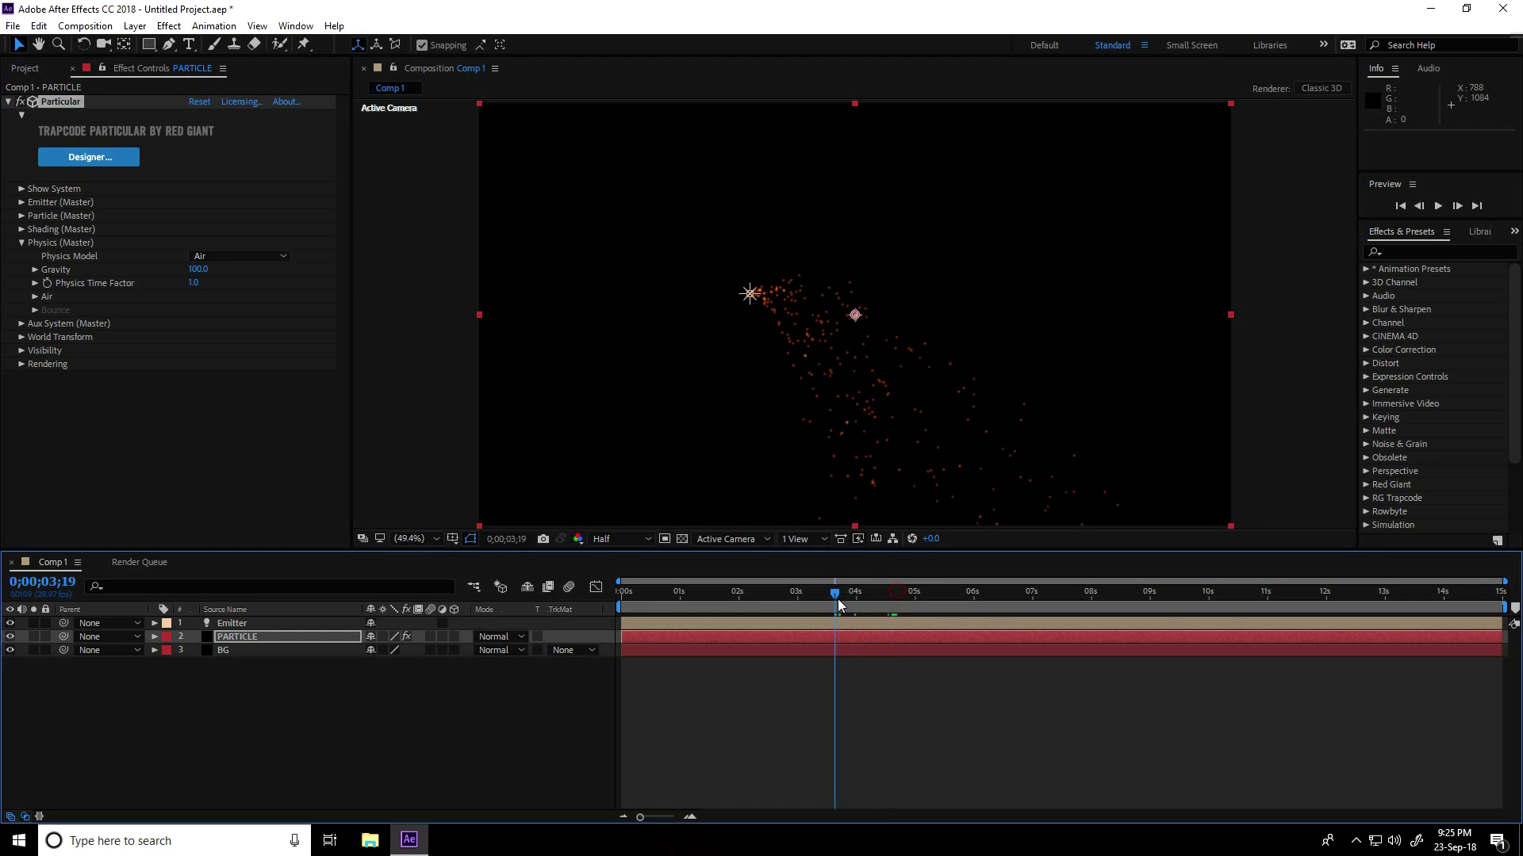
pyautogui.click(34, 298)
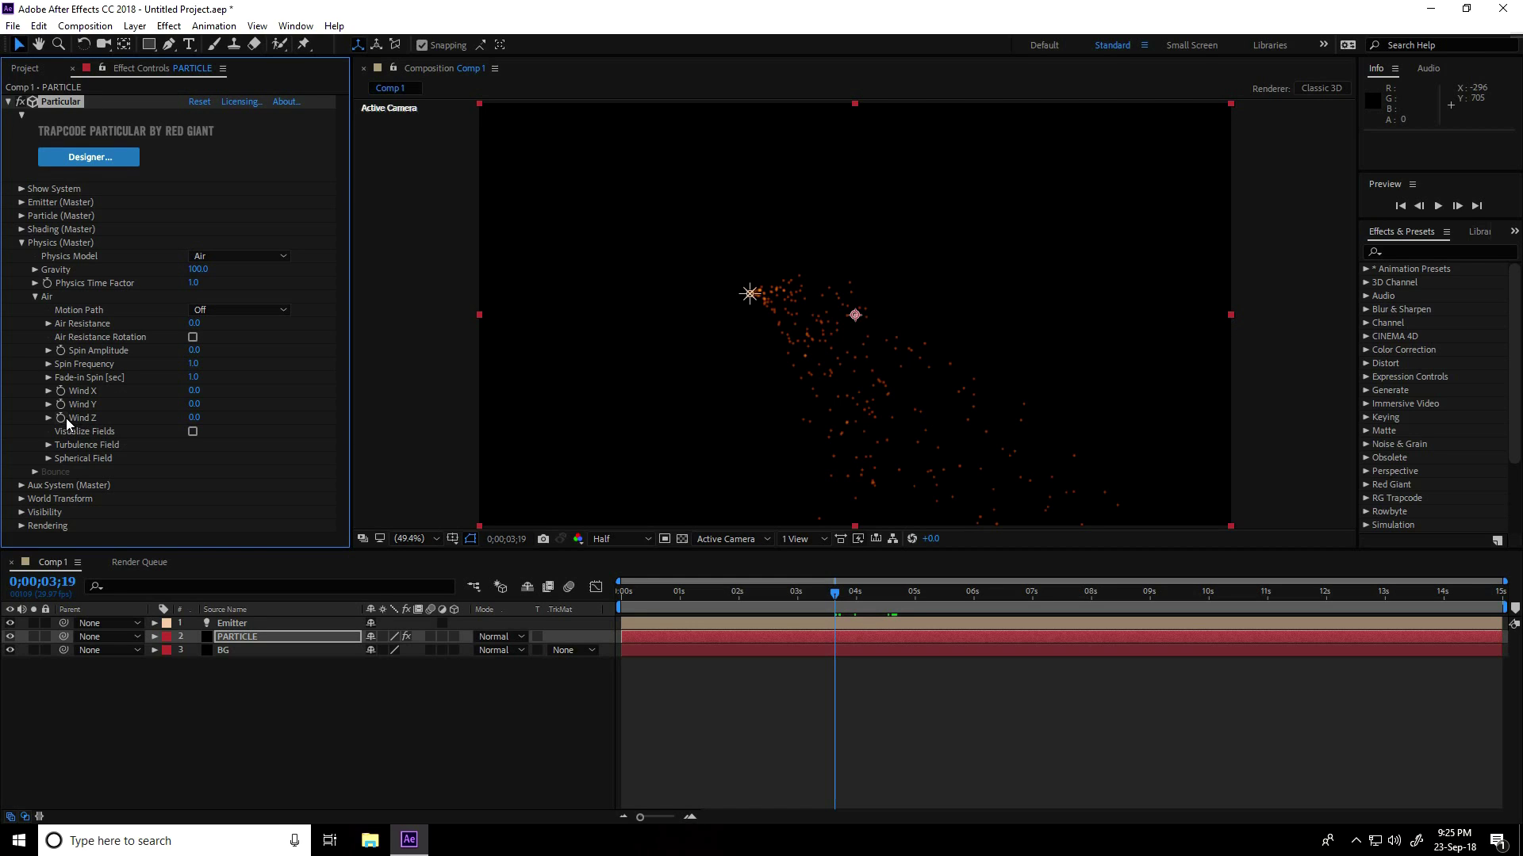
pyautogui.click(194, 418)
pyautogui.press('Return')
pyautogui.click(48, 445)
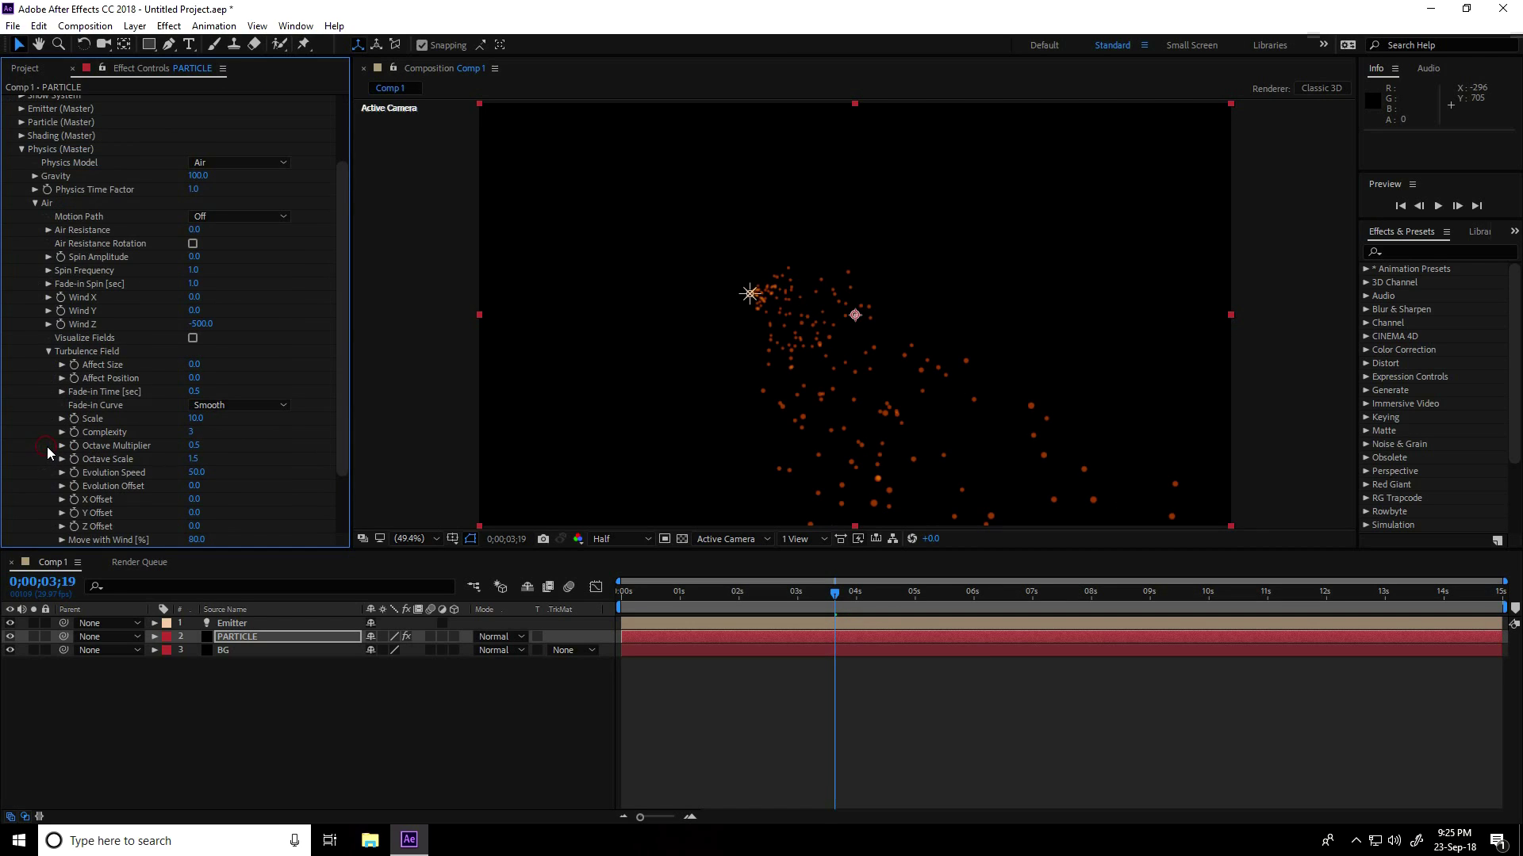
pyautogui.click(193, 365)
pyautogui.write('30')
pyautogui.press('Return')
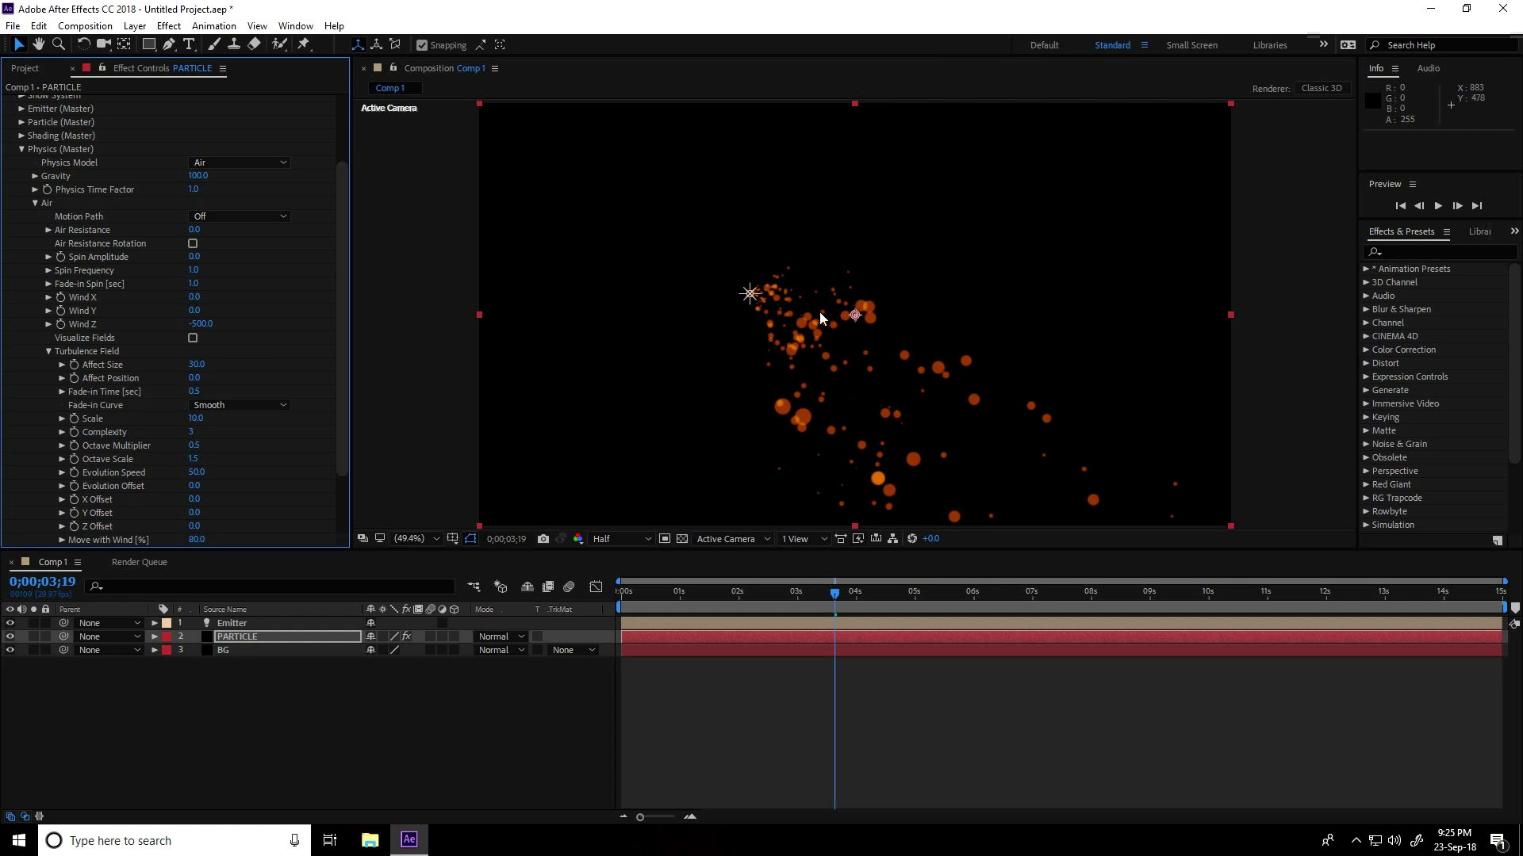
pyautogui.moveTo(834, 593); pyautogui.dragTo(569, 597)
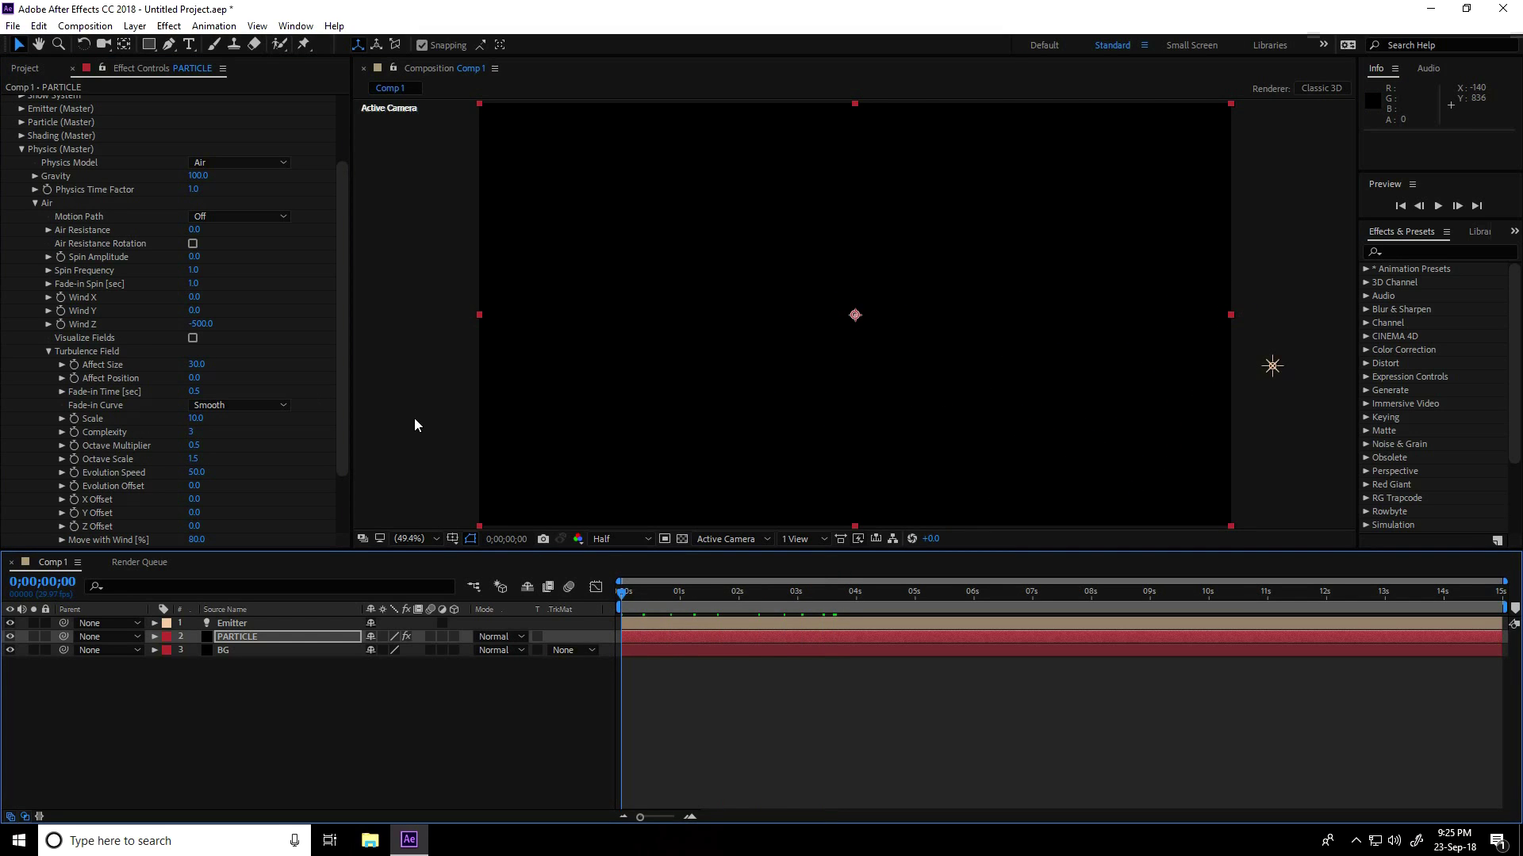
# Preview the orange particle trails, then scrub to about 0;00;06;00 to inspect them
pyautogui.press('space')
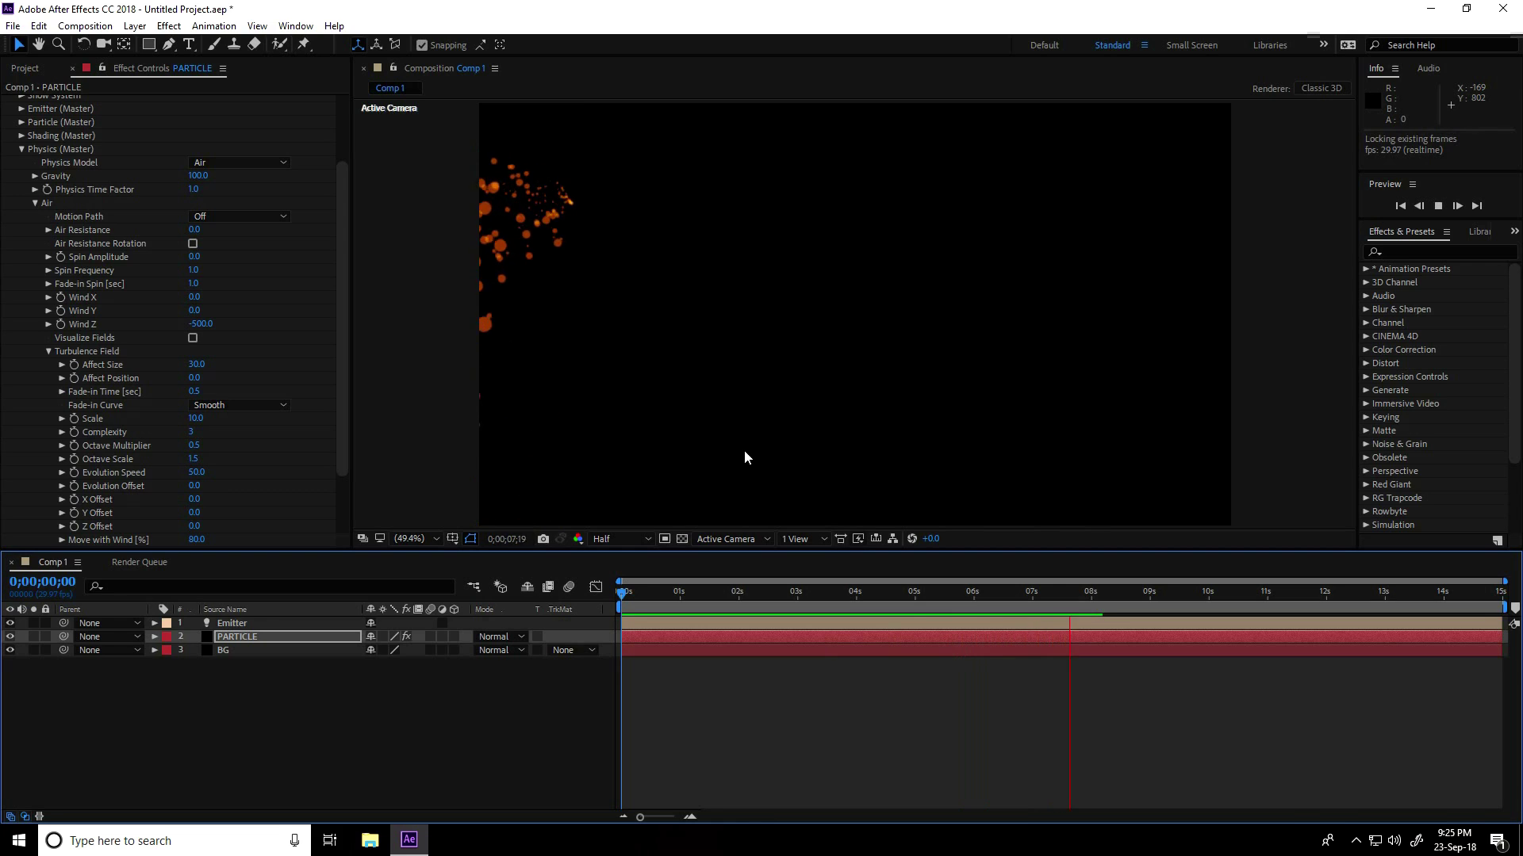
pyautogui.moveTo(667, 595); pyautogui.dragTo(973, 626)
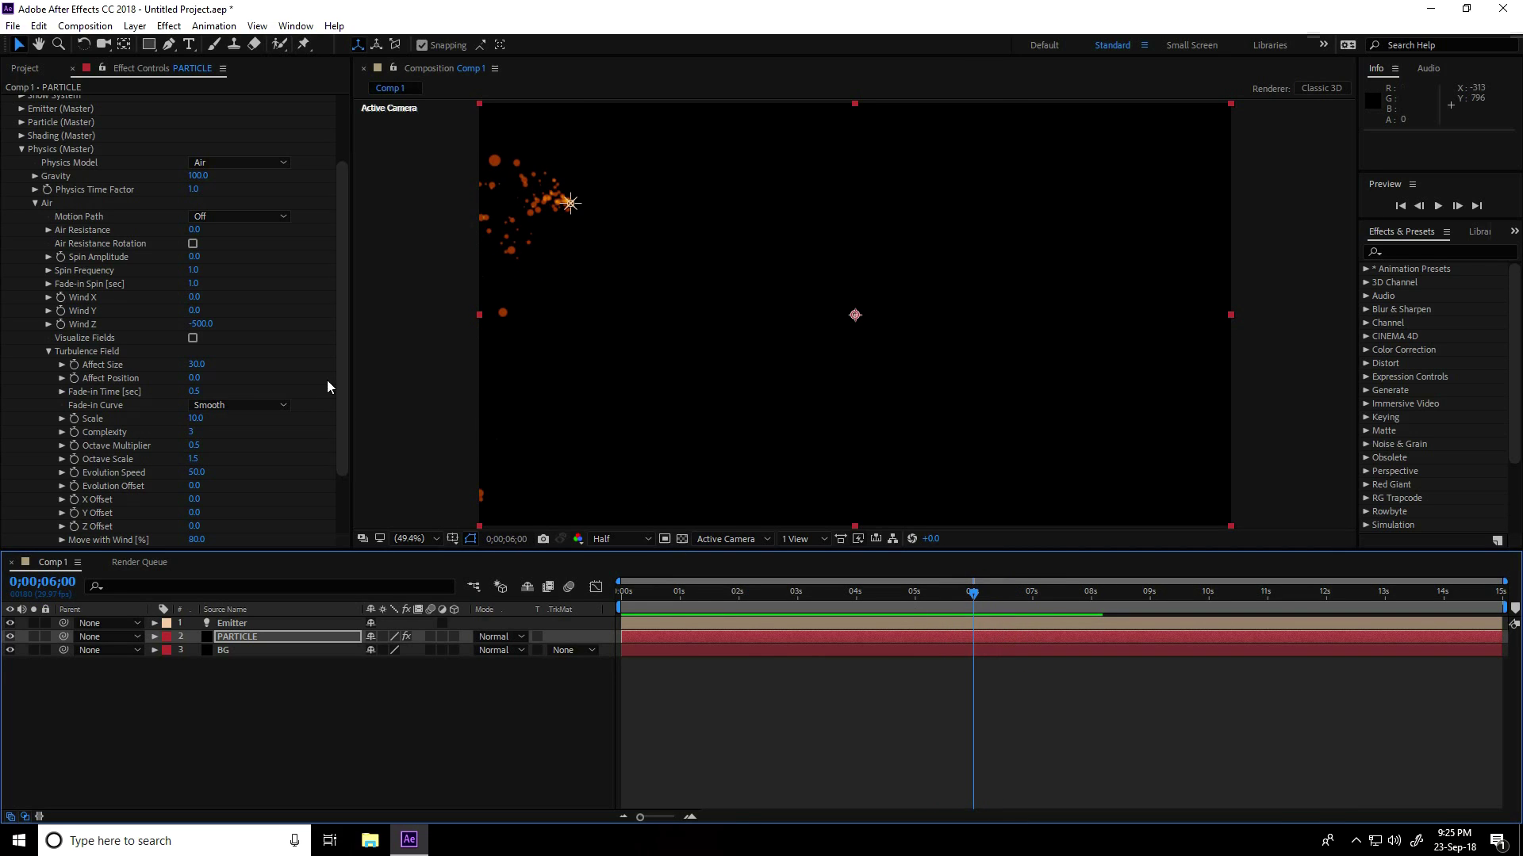
pyautogui.scroll(3, 342, 308)
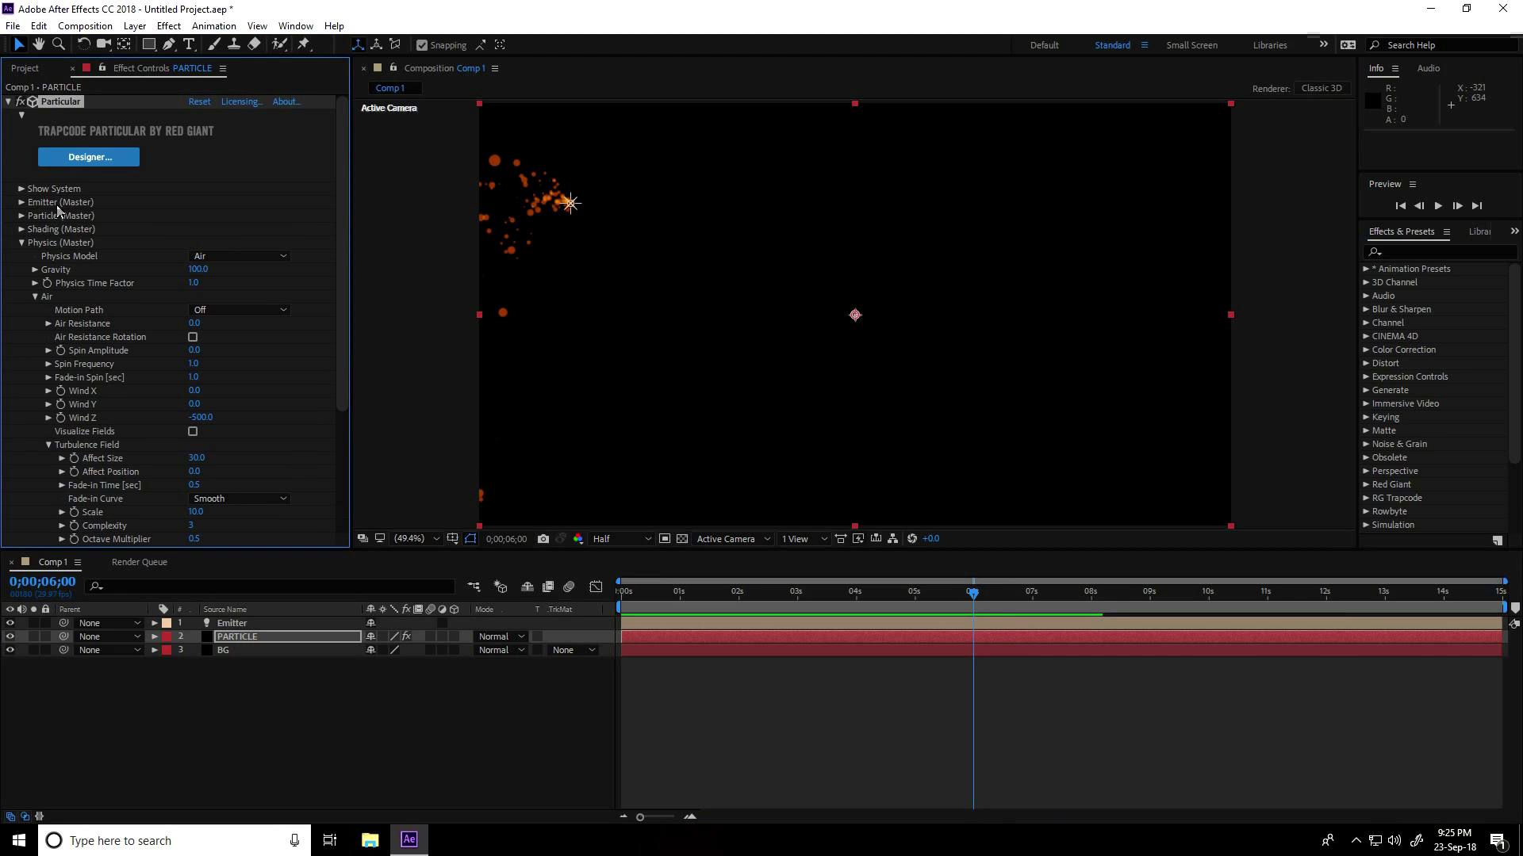
# Keyframe Emitter Particles/sec at 100 at 6 seconds and 0 at 7 seconds
pyautogui.click(21, 203)
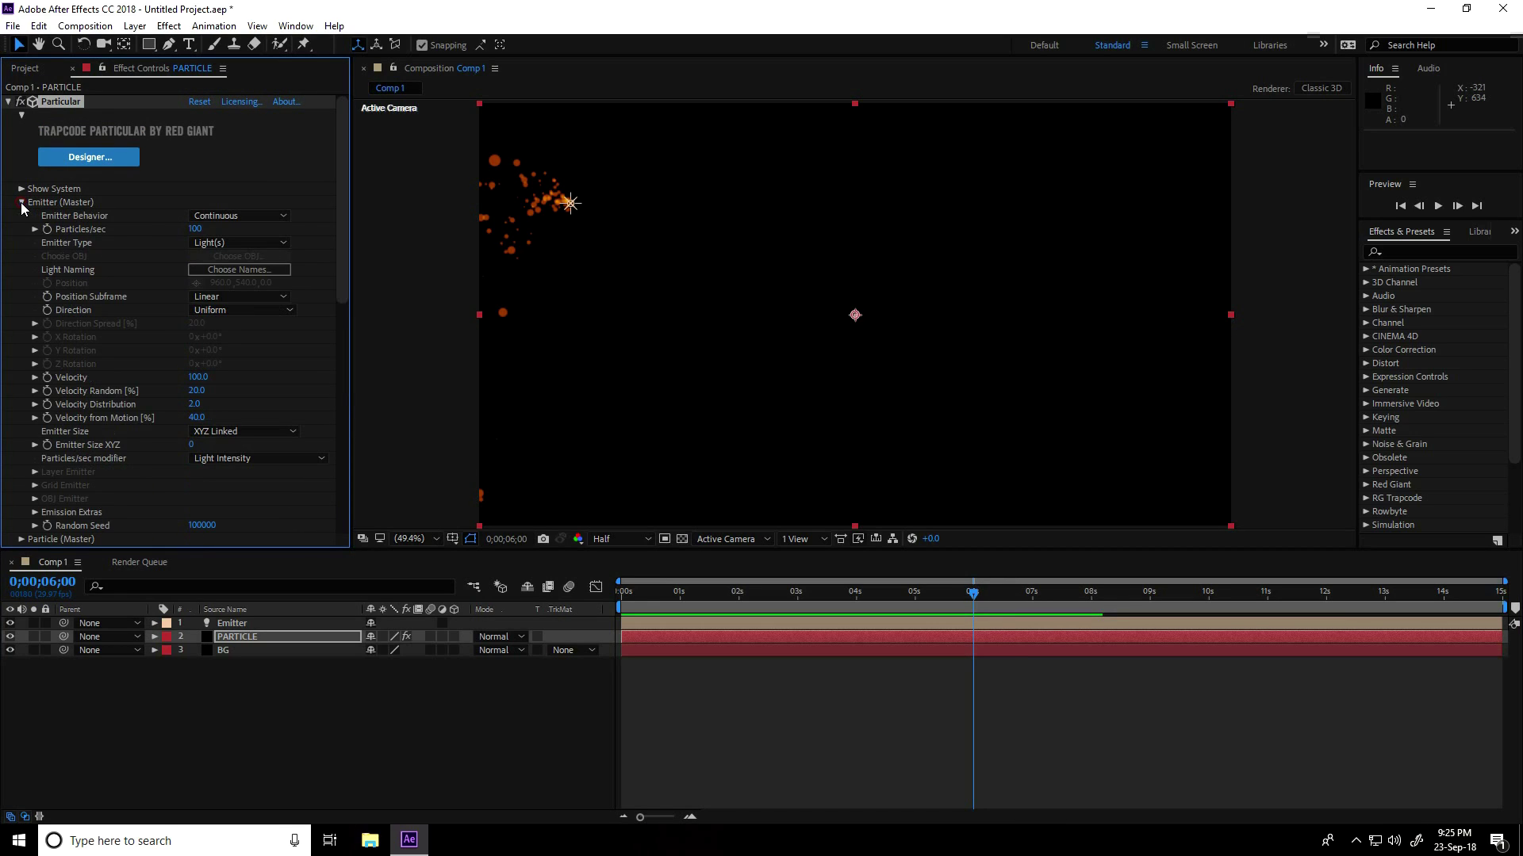
pyautogui.click(47, 229)
pyautogui.moveTo(975, 594); pyautogui.dragTo(1032, 614)
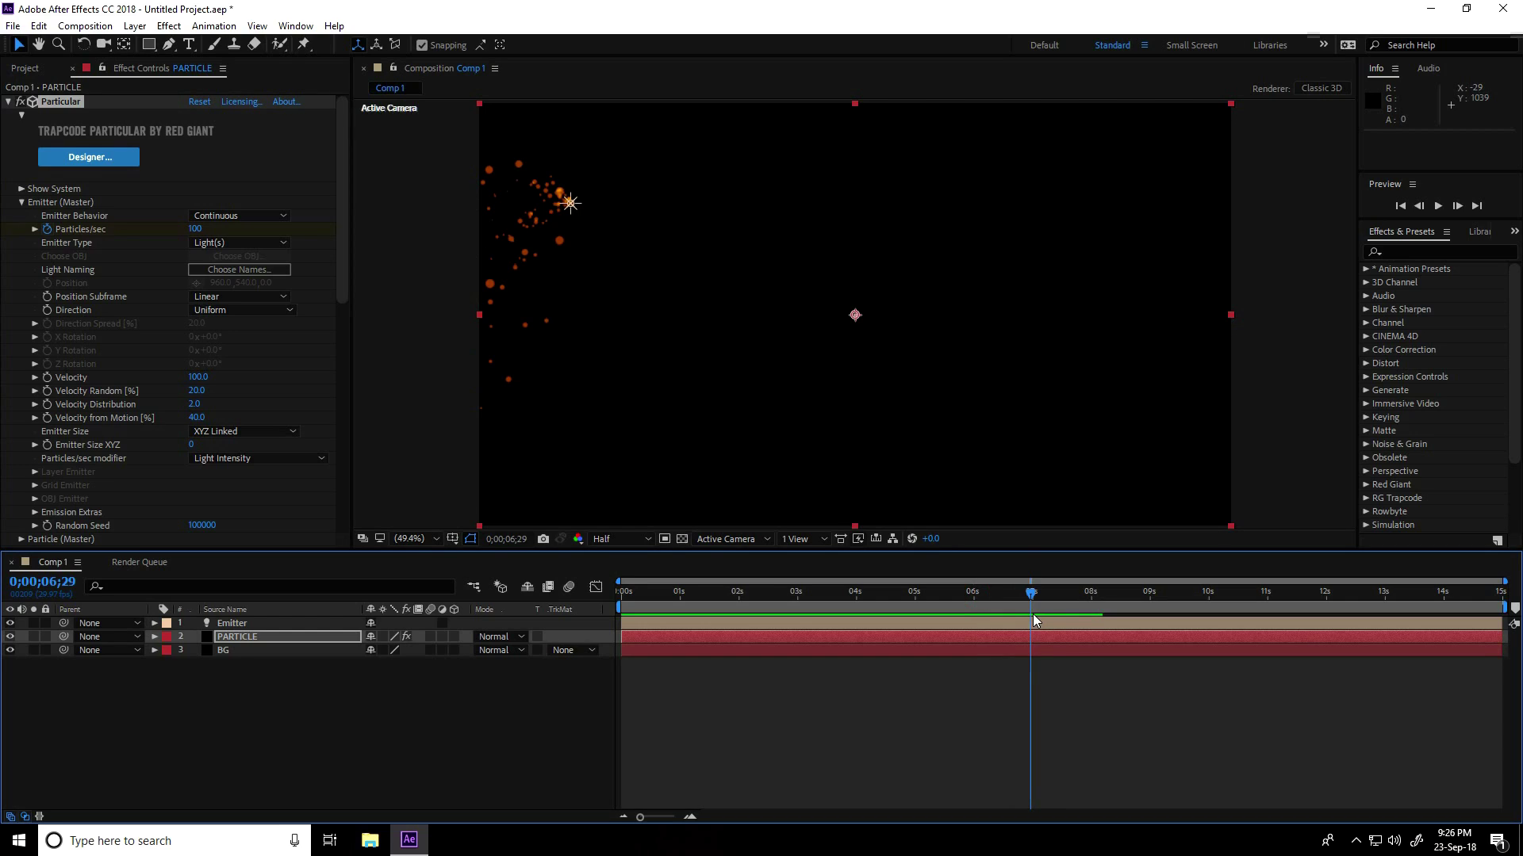
pyautogui.click(194, 230)
pyautogui.press('Return')
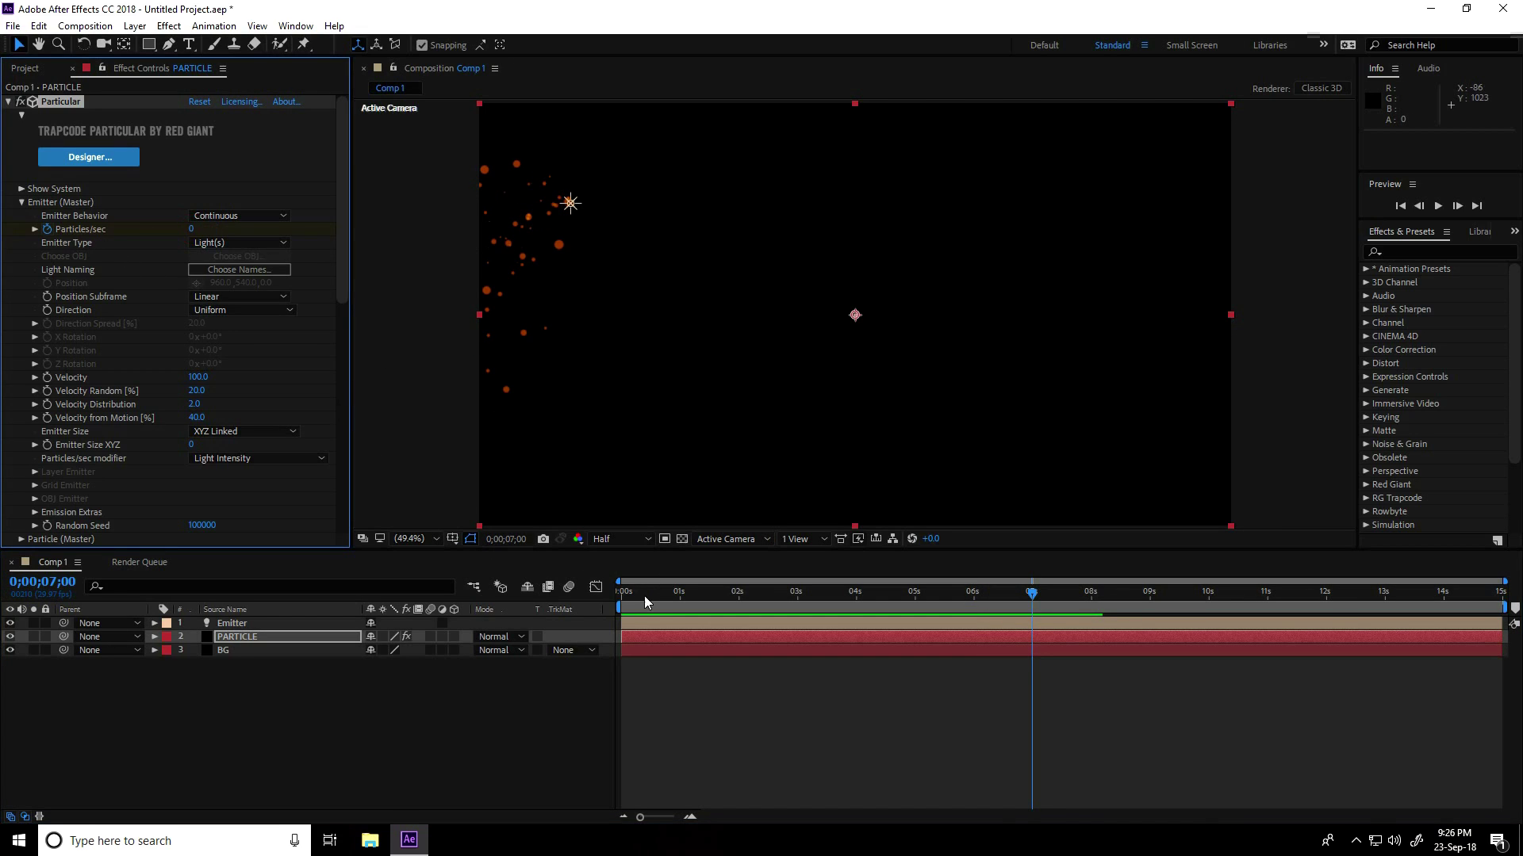
# Preview the animation from the start to confirm emission stops after 7 seconds
pyautogui.click(621, 598)
pyautogui.press('space')
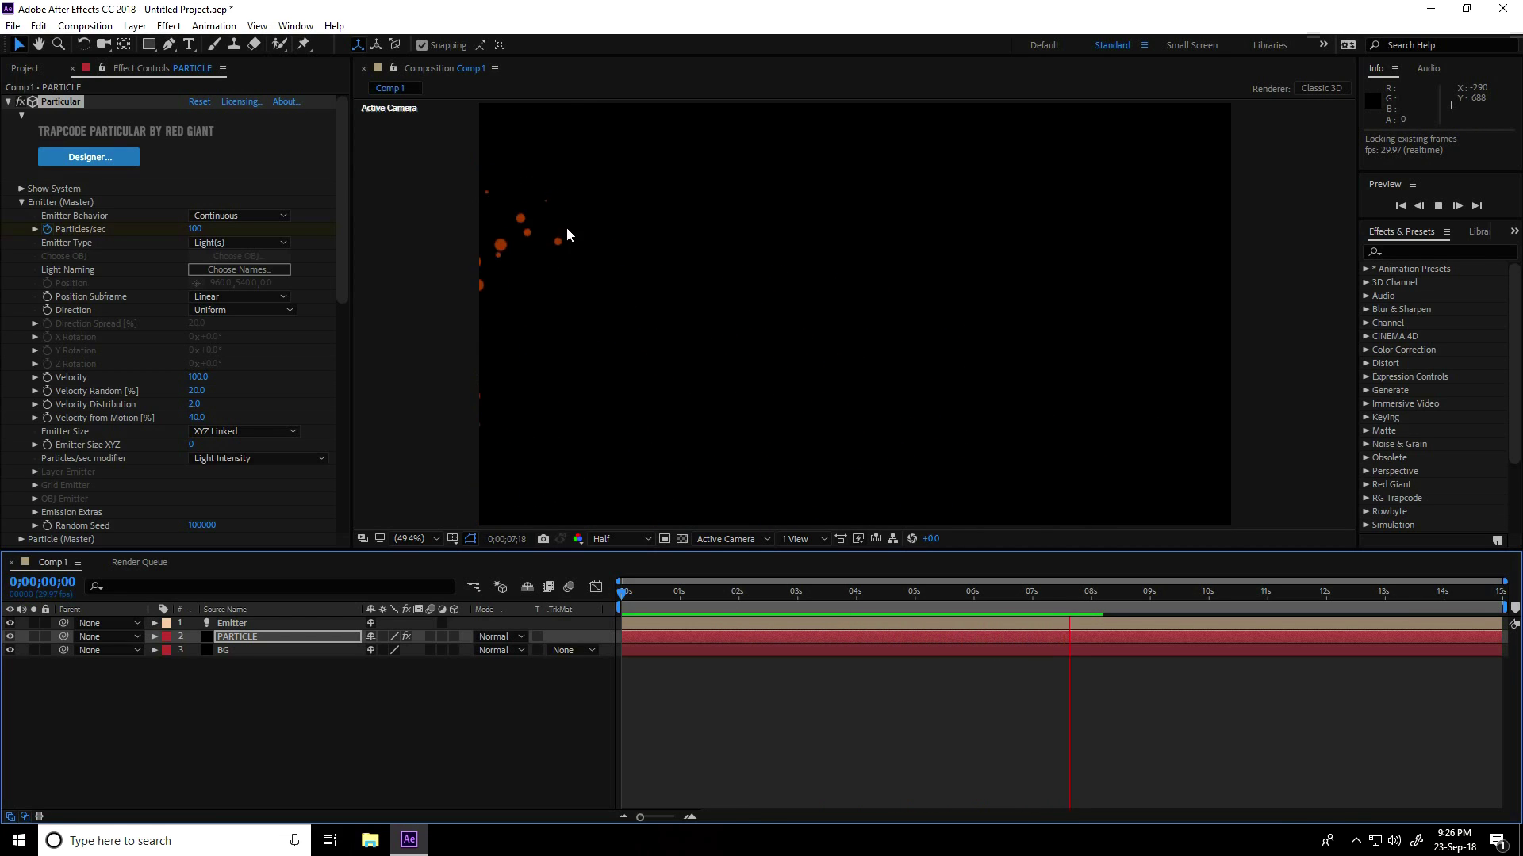
pyautogui.press('space')
pyautogui.press('space')
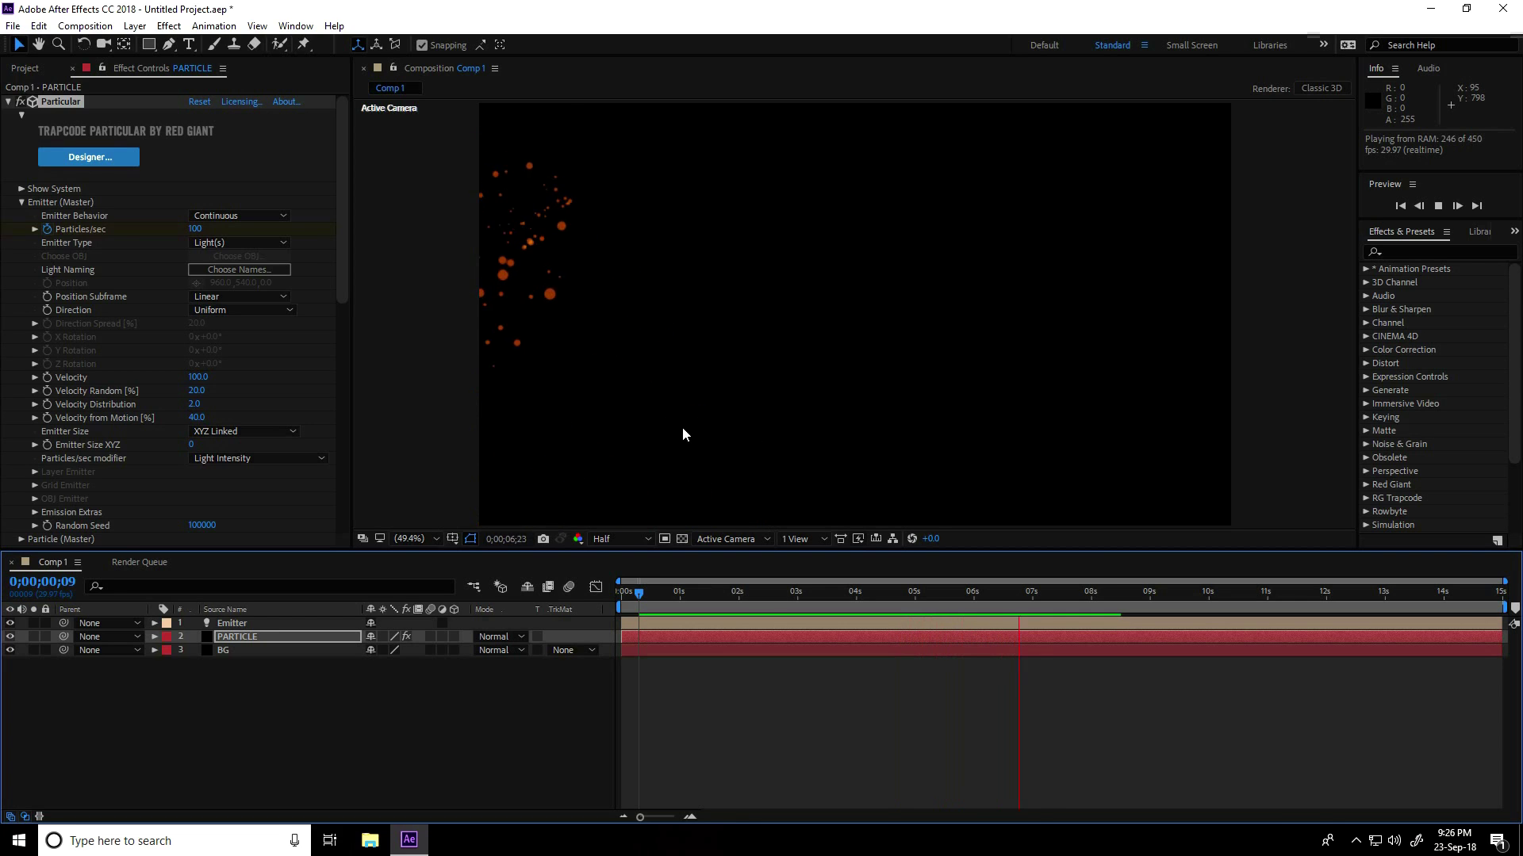
pyautogui.press('space')
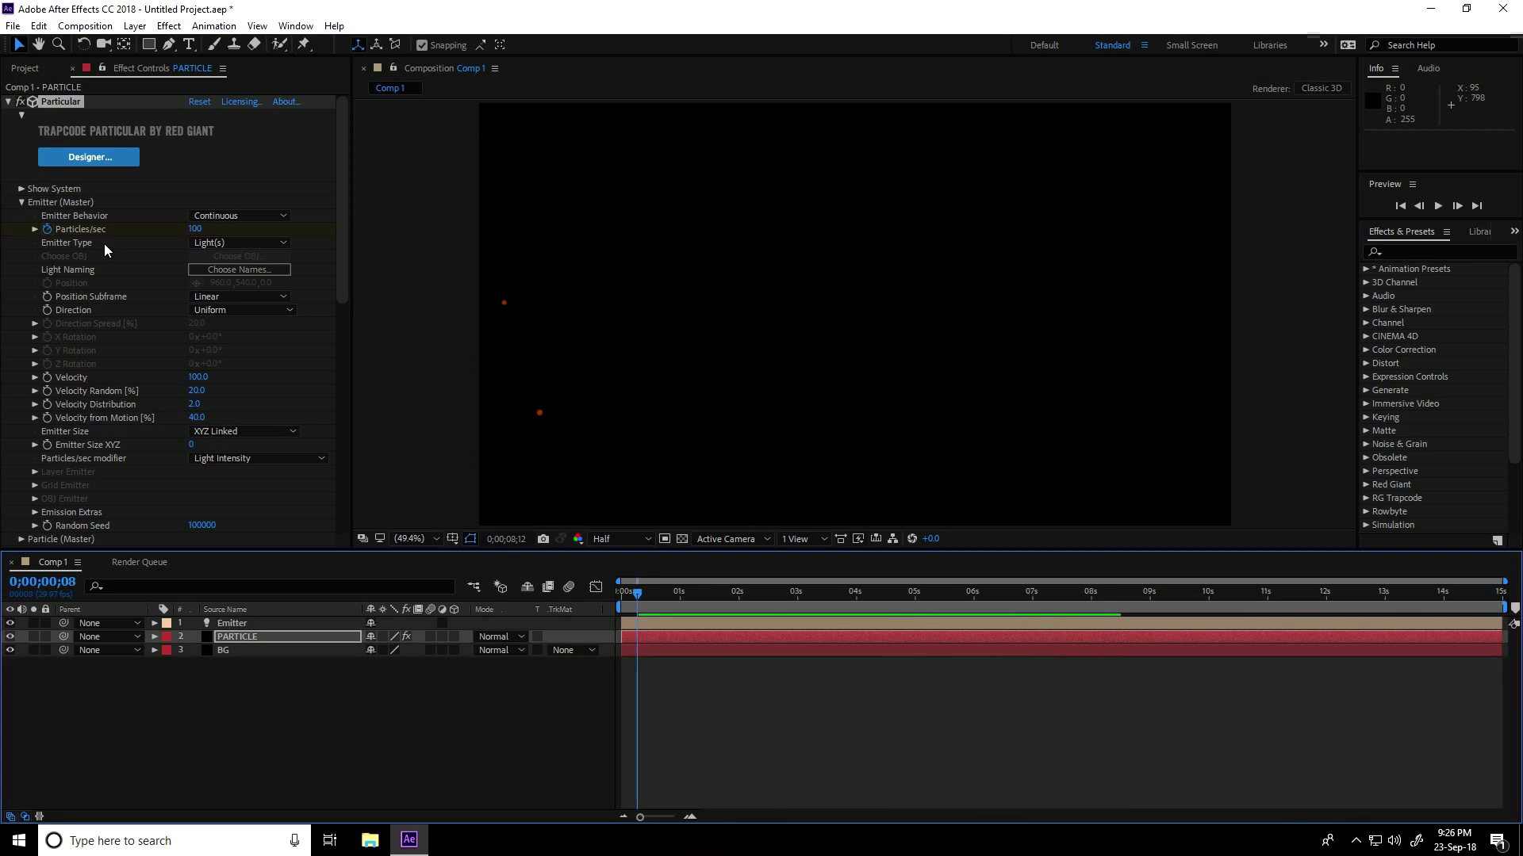
pyautogui.click(23, 205)
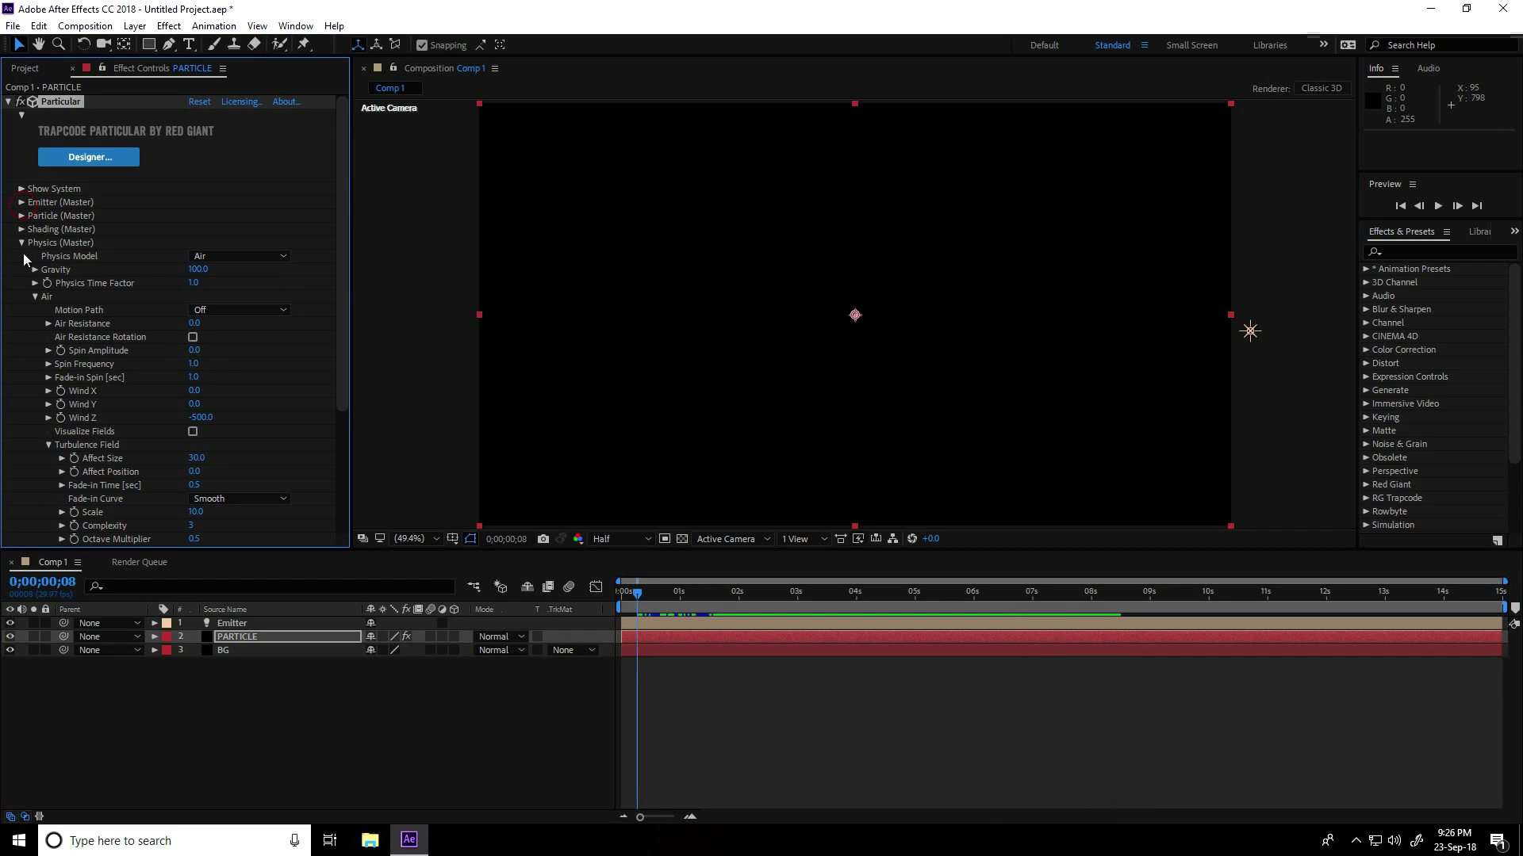
# Collapse Physics and set the Aux System (Master) Emit option to Continuously
pyautogui.scroll(-2, 126, 342)
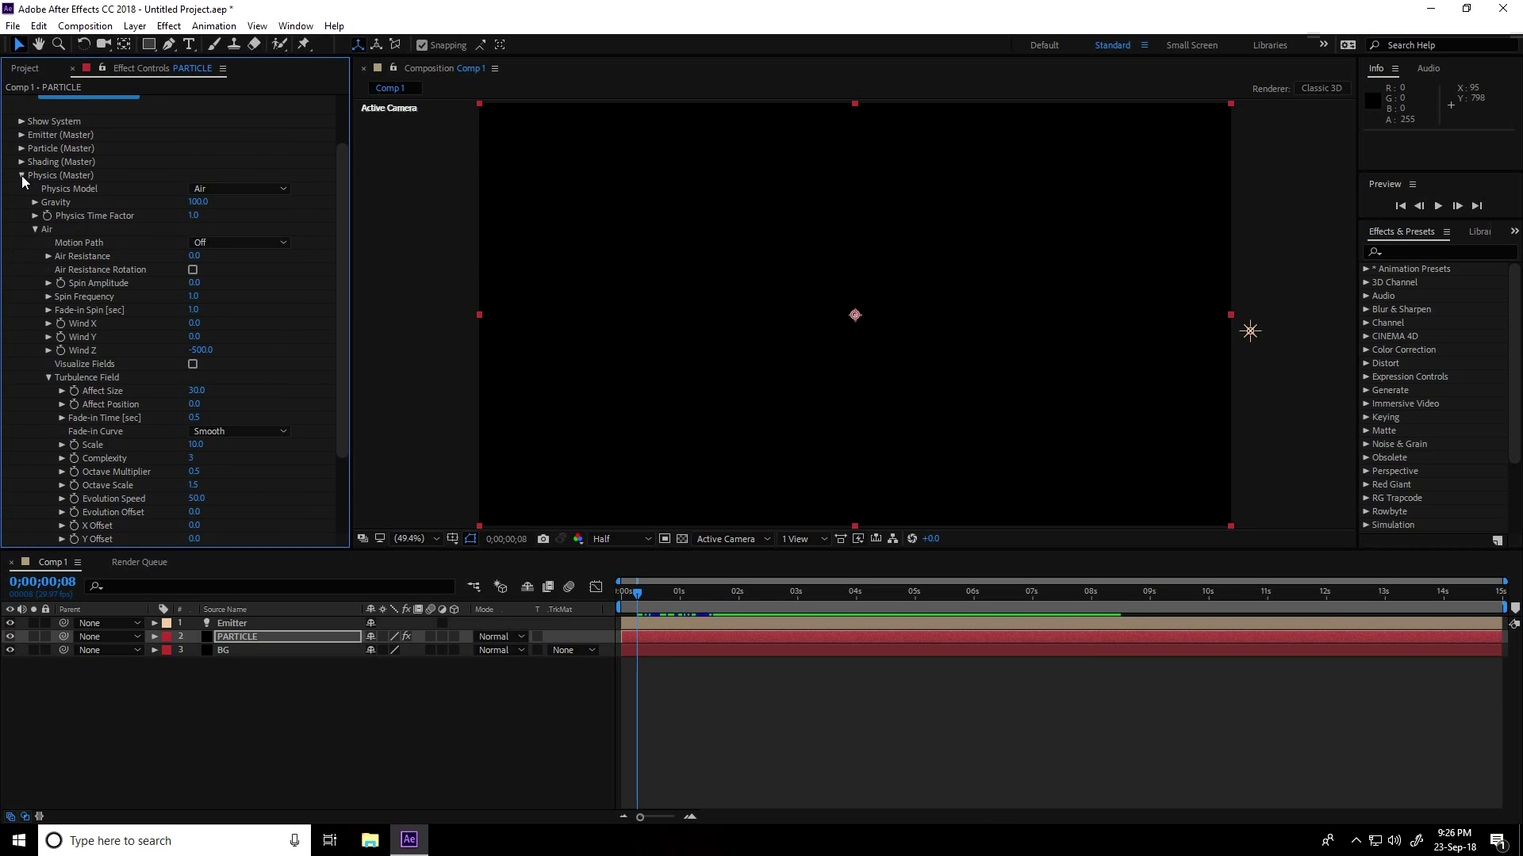
pyautogui.click(22, 174)
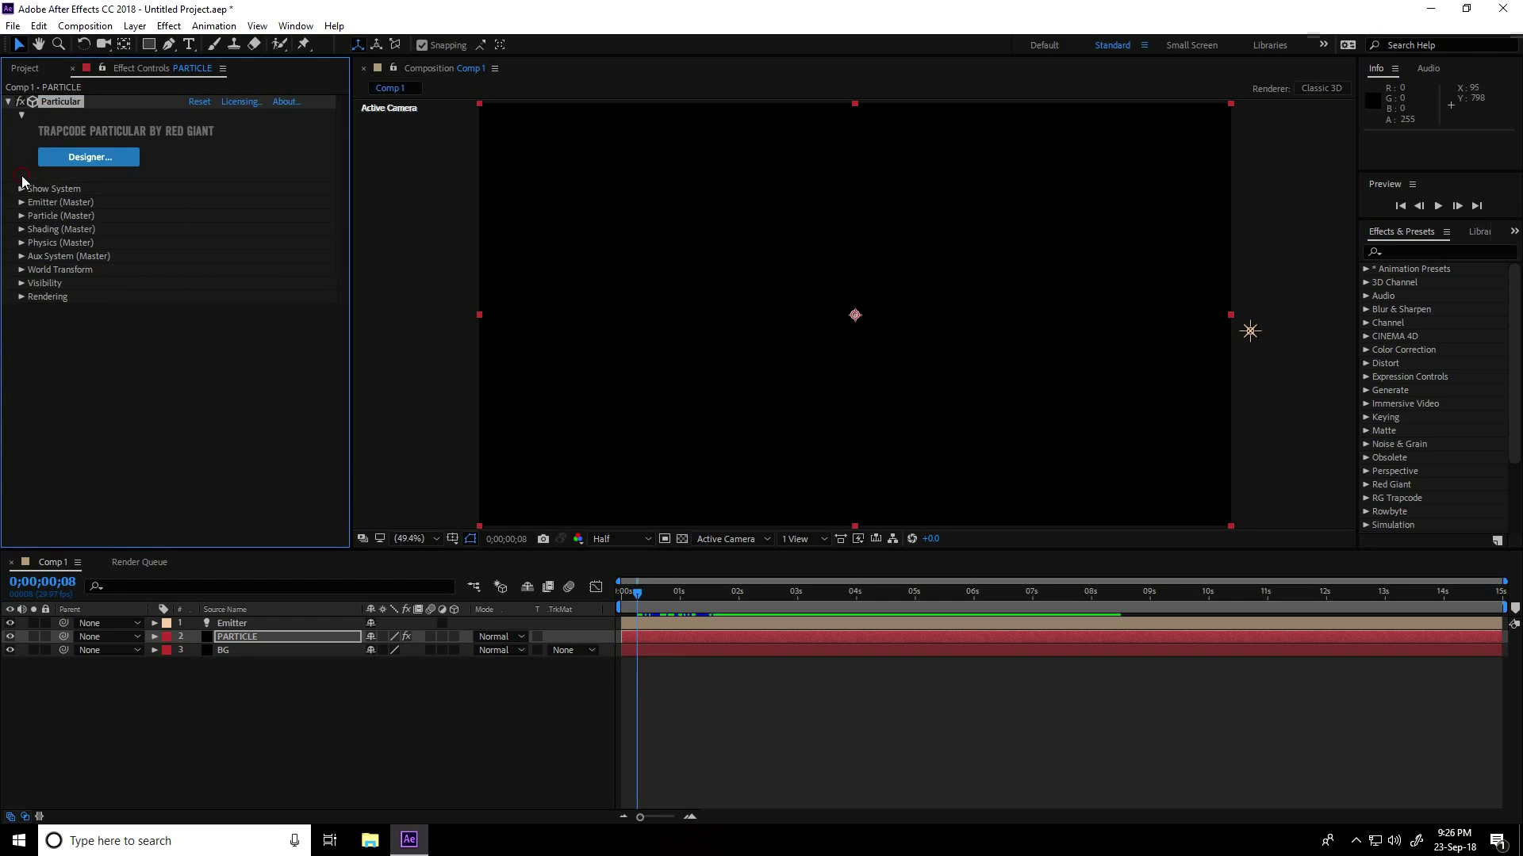
pyautogui.click(22, 256)
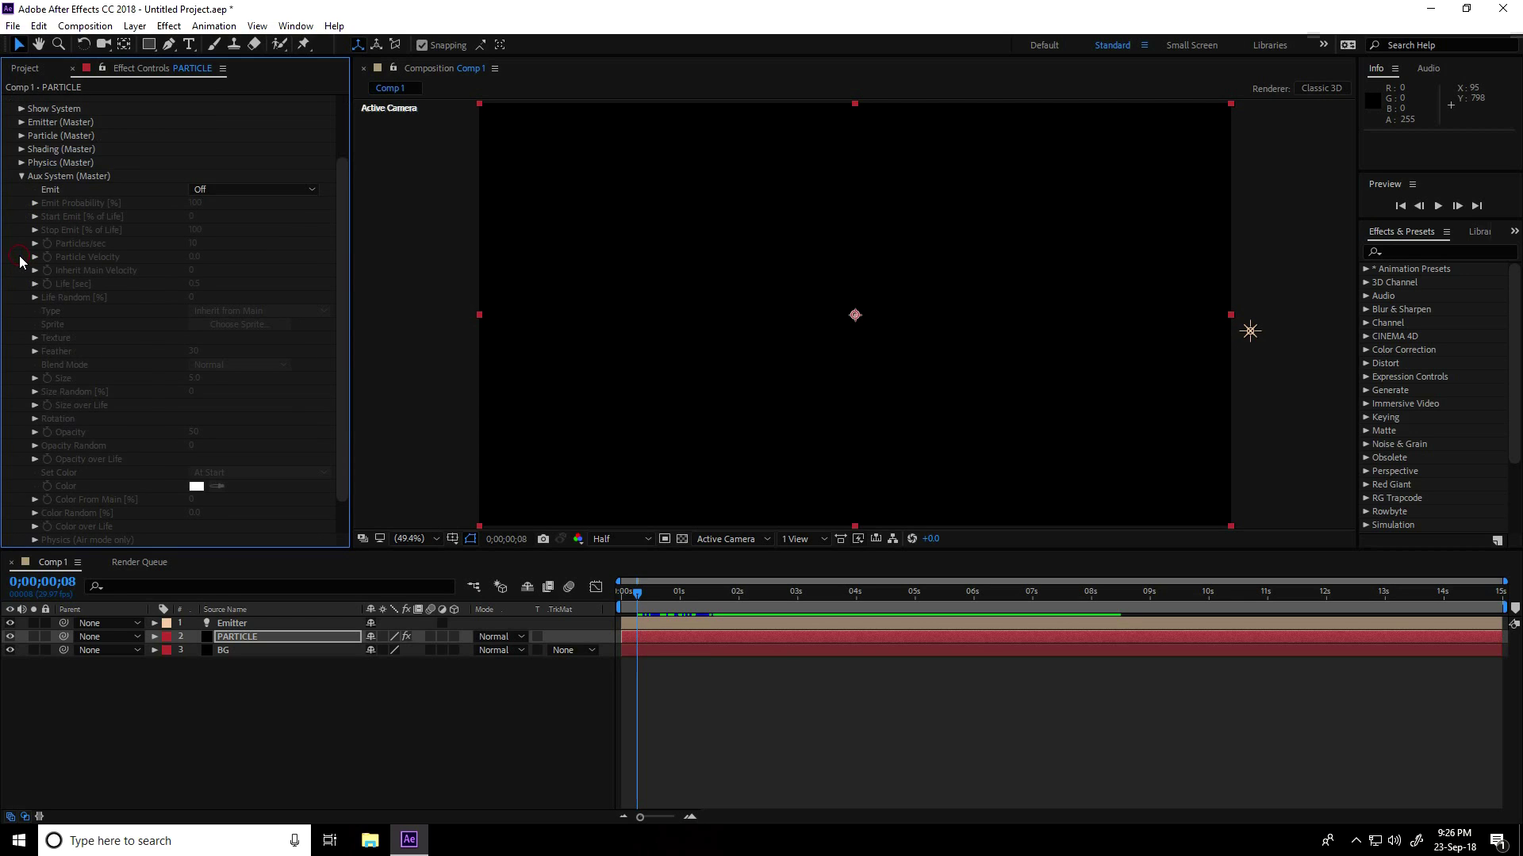
pyautogui.click(264, 189)
pyautogui.click(287, 243)
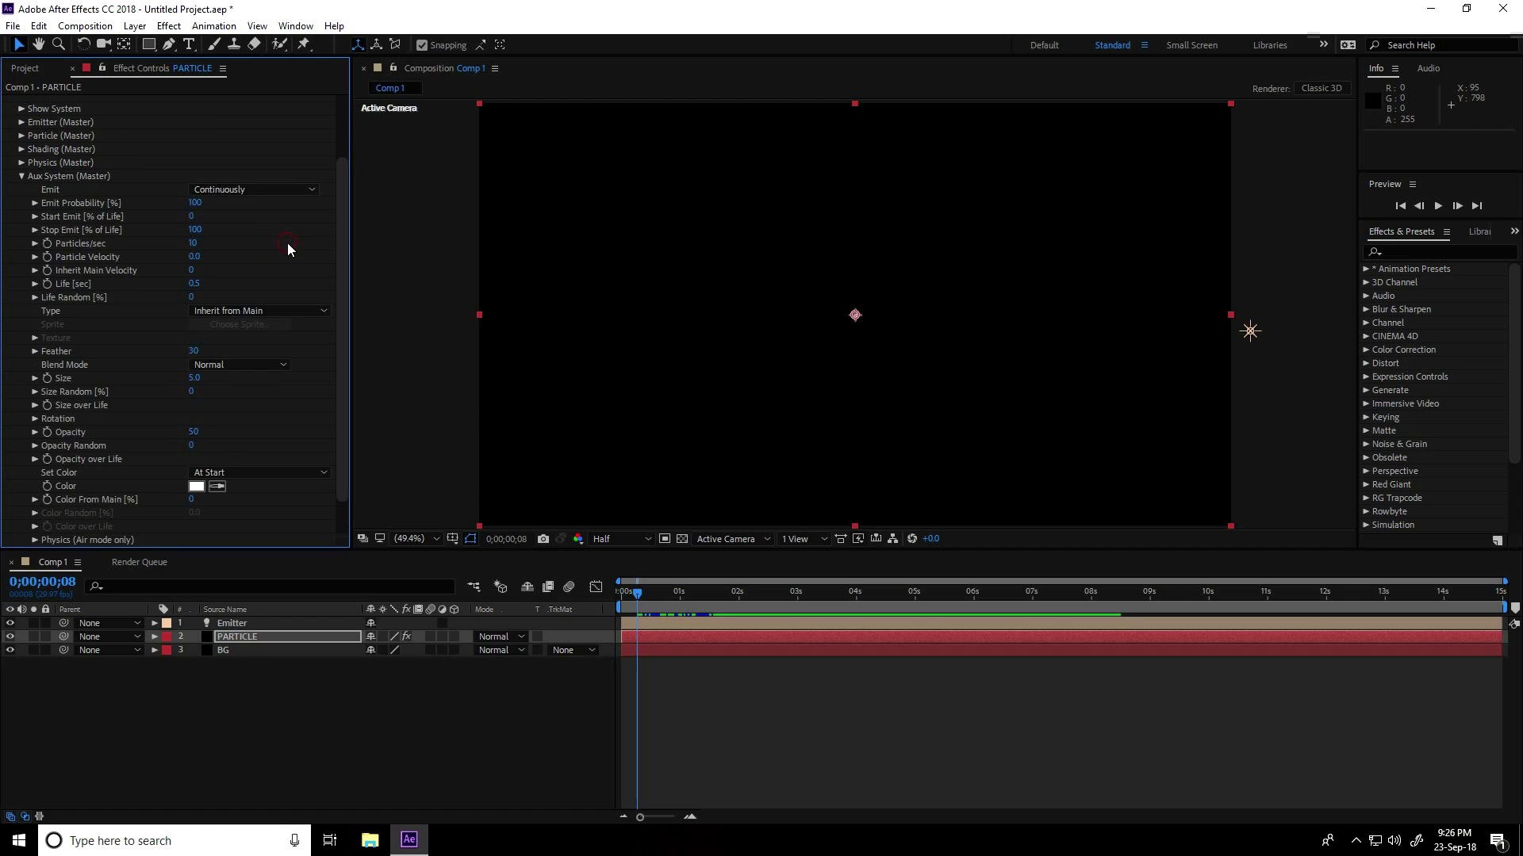
# Set the aux Particles/sec to 1500 at 0;00;02;15
pyautogui.click(769, 605)
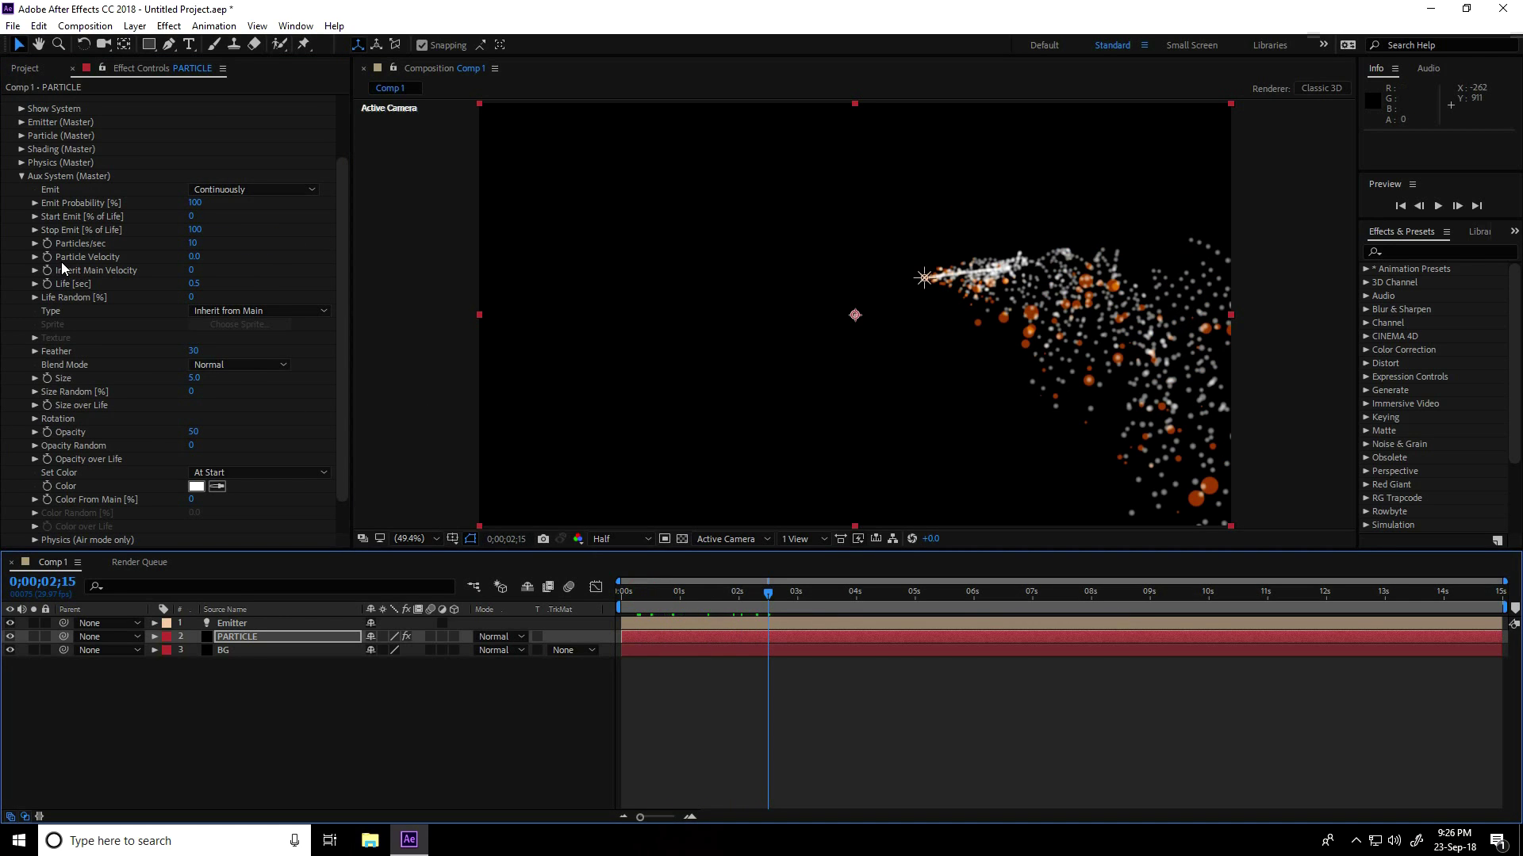
pyautogui.moveTo(193, 243); pyautogui.dragTo(339, 253)
pyautogui.click(199, 244)
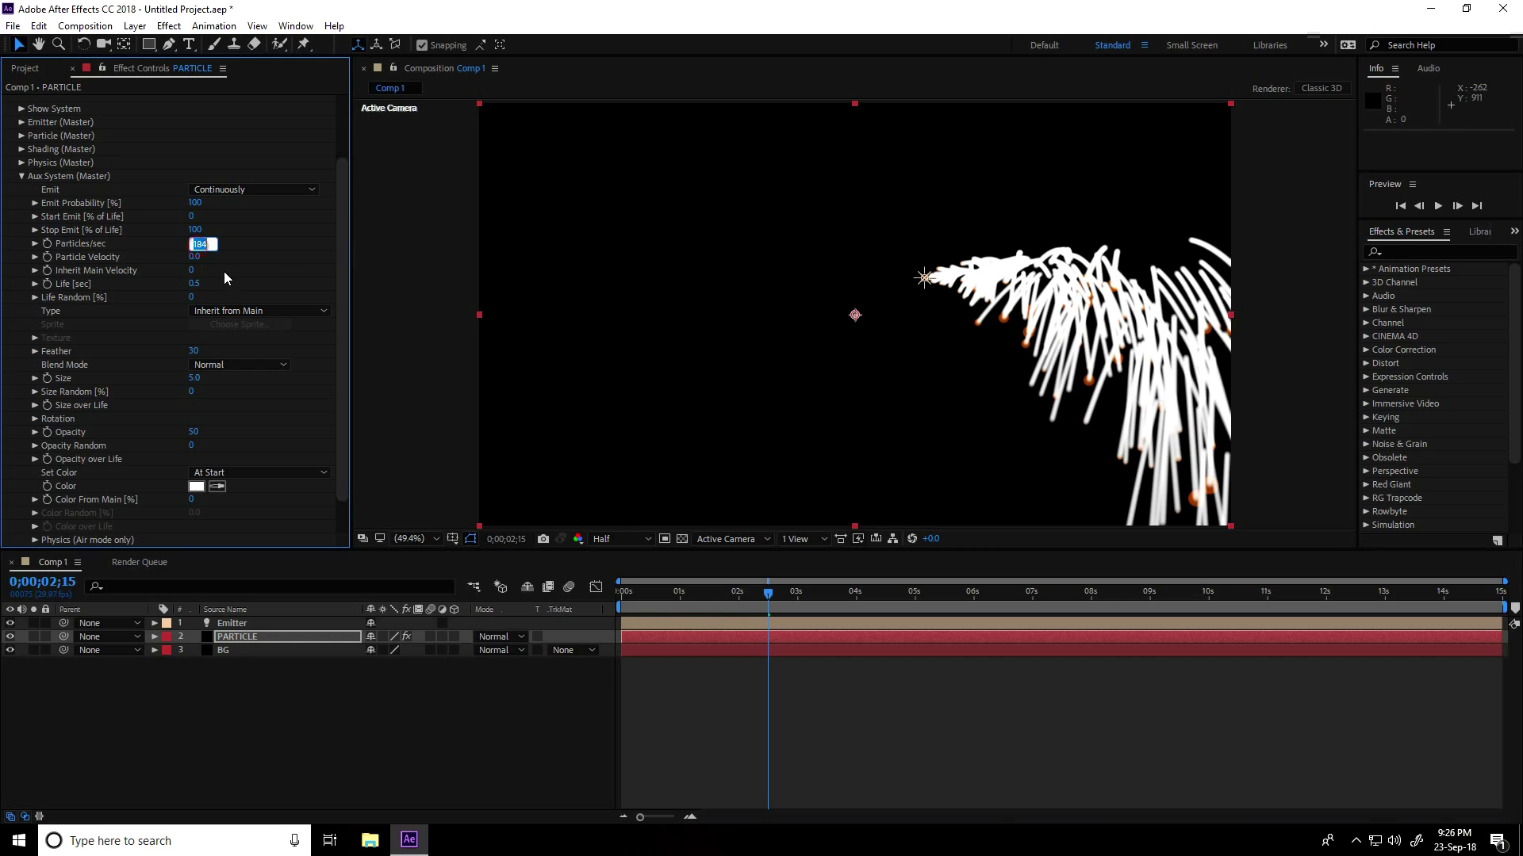
pyautogui.write('1500')
pyautogui.press('Return')
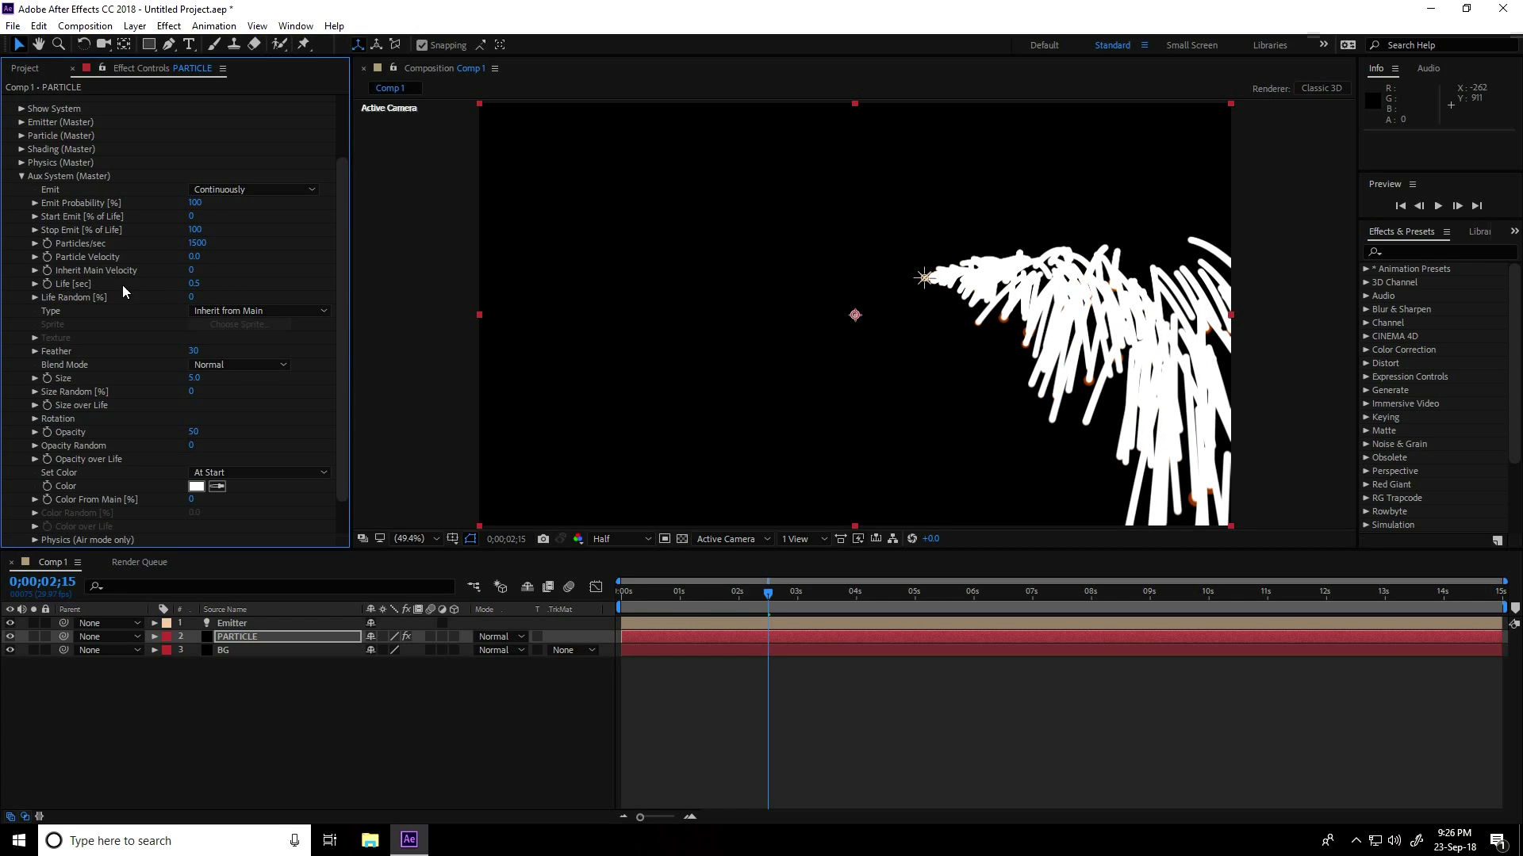
# Set aux particle Life to 4, Feather to 0 and Size to 1
pyautogui.click(192, 284)
pyautogui.write('1')
pyautogui.press('Return')
pyautogui.click(194, 352)
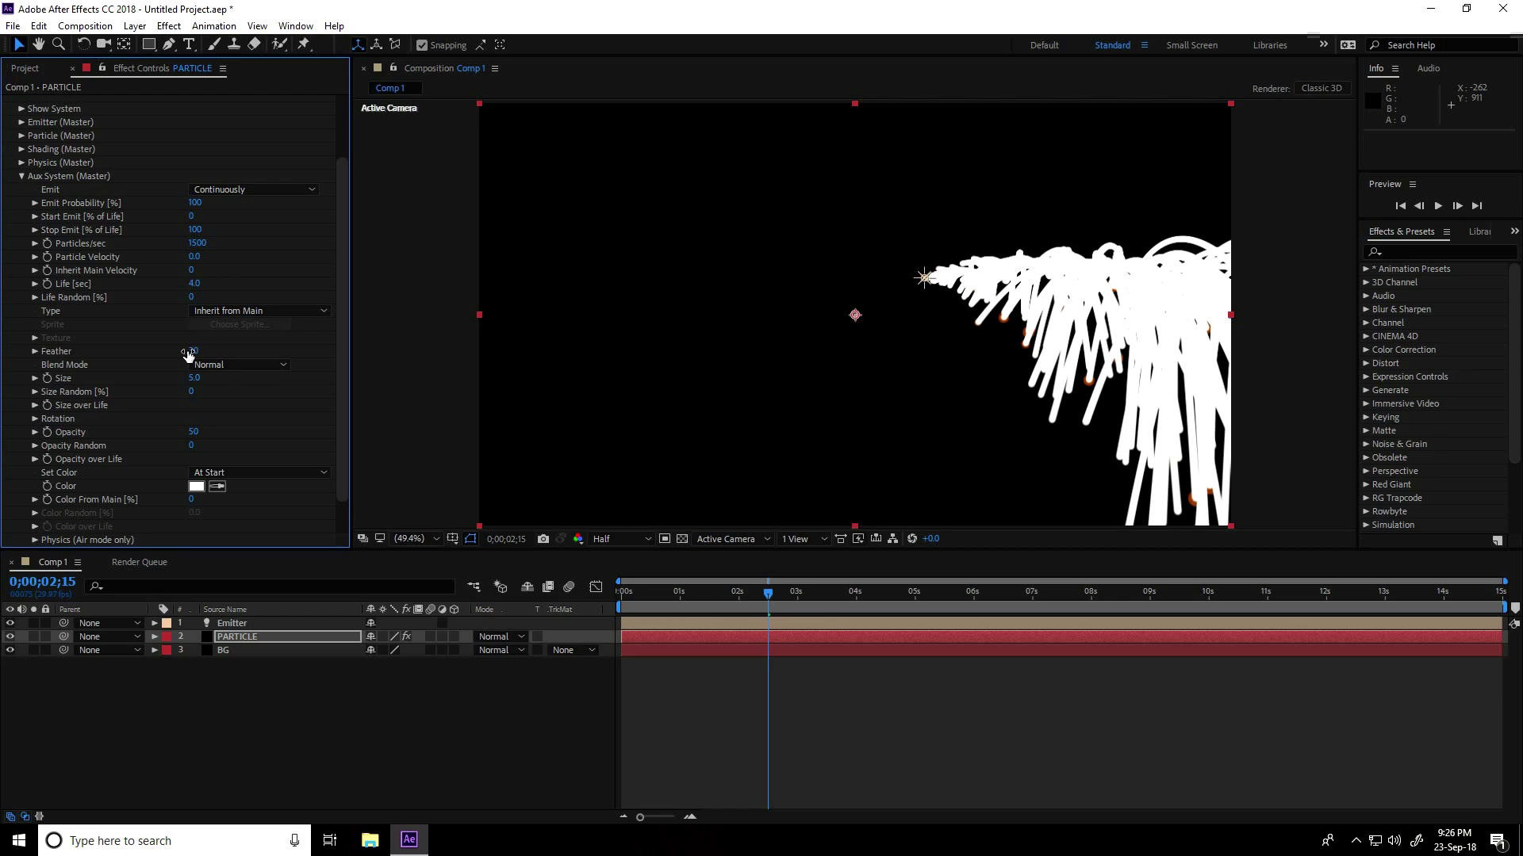
pyautogui.press('Return')
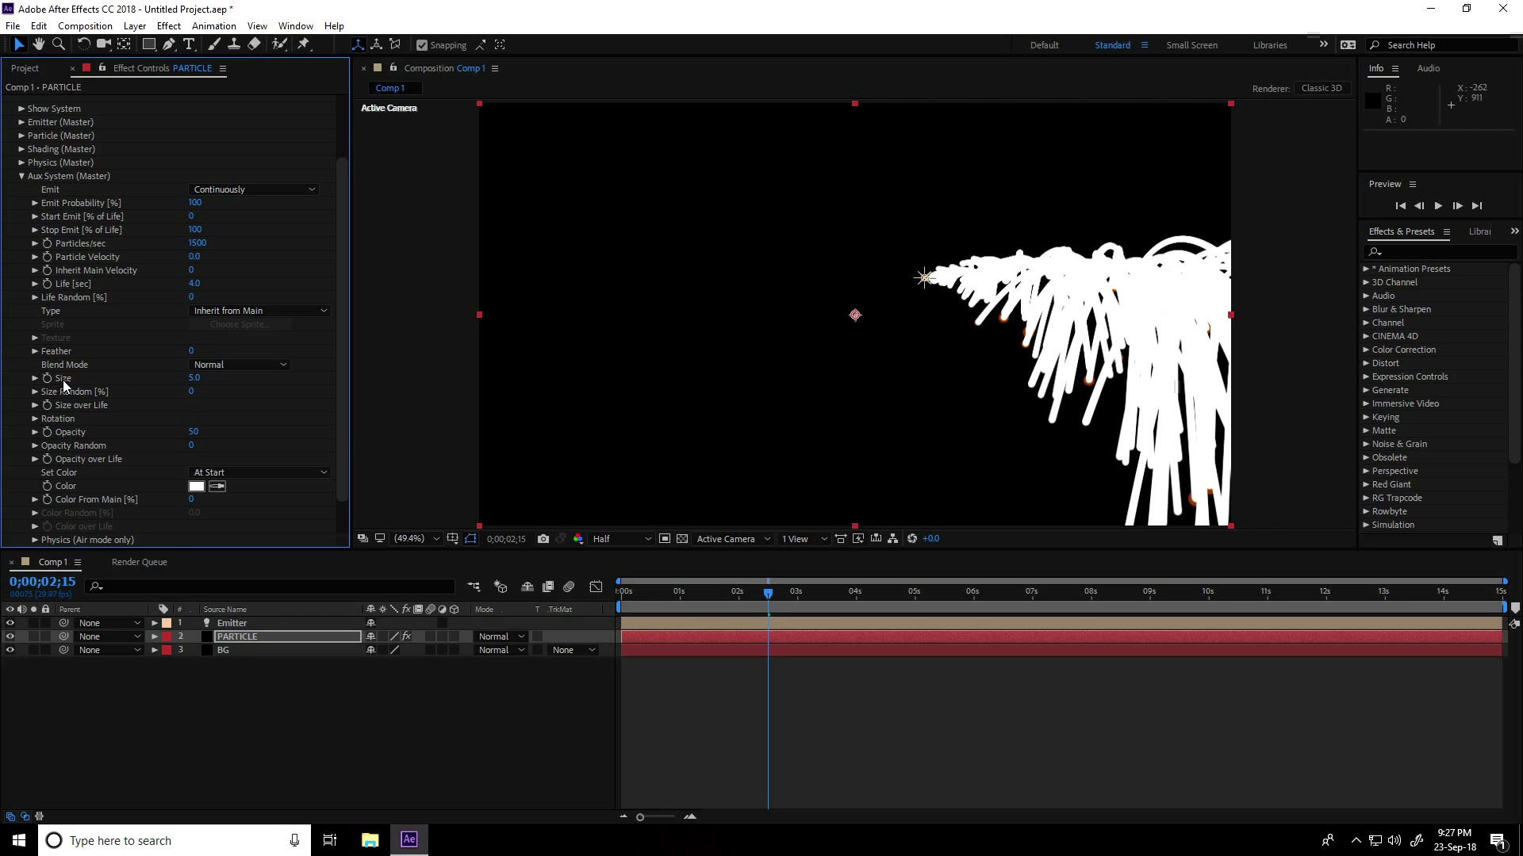
pyautogui.click(194, 379)
pyautogui.write('1')
pyautogui.press('Return')
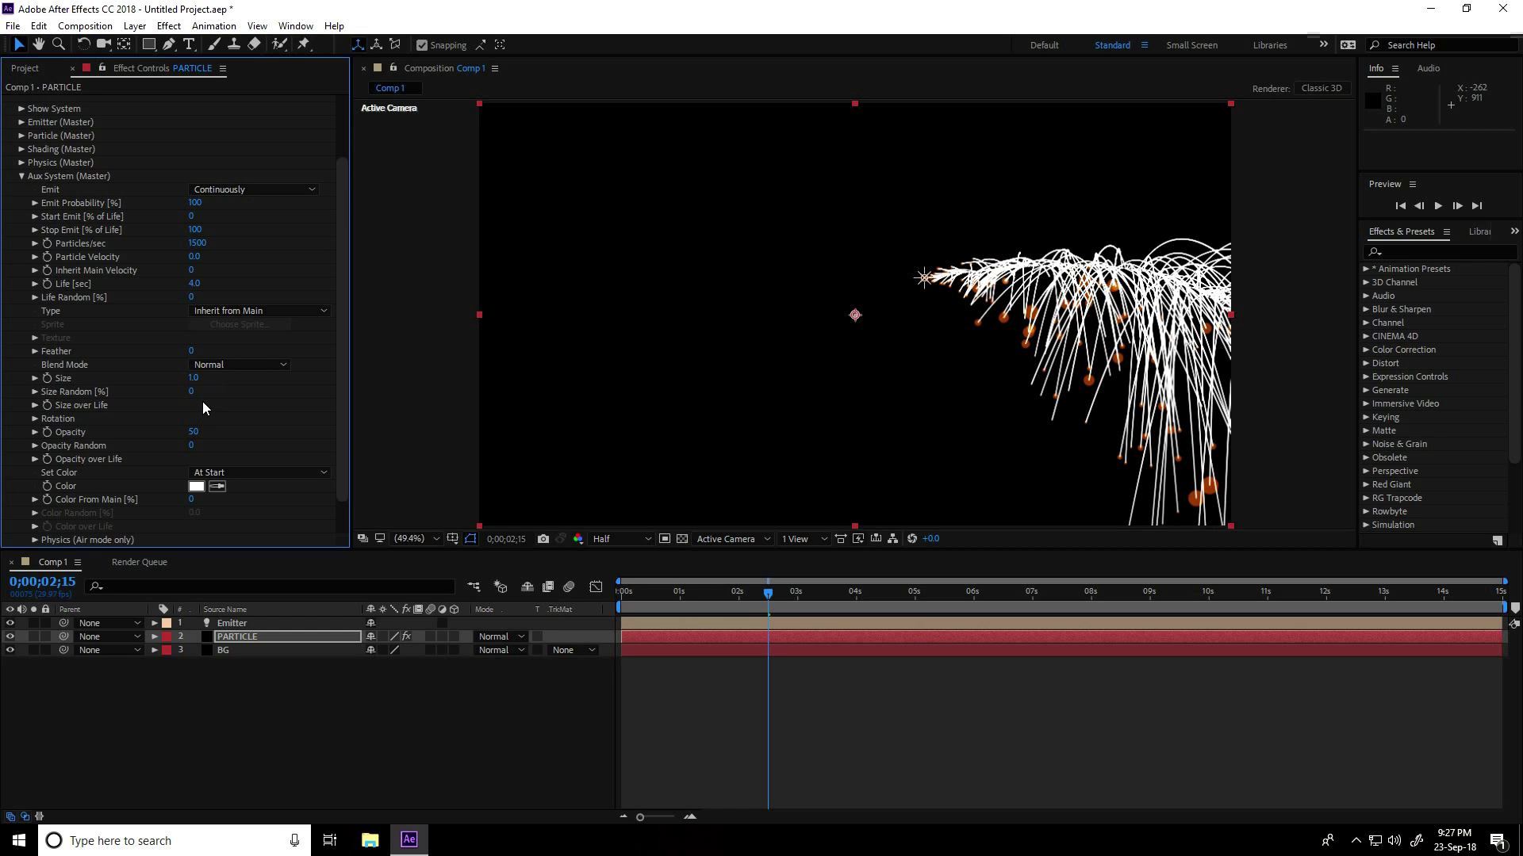
# Set the aux blend mode to Screen and Color From Main to 100
pyautogui.click(228, 365)
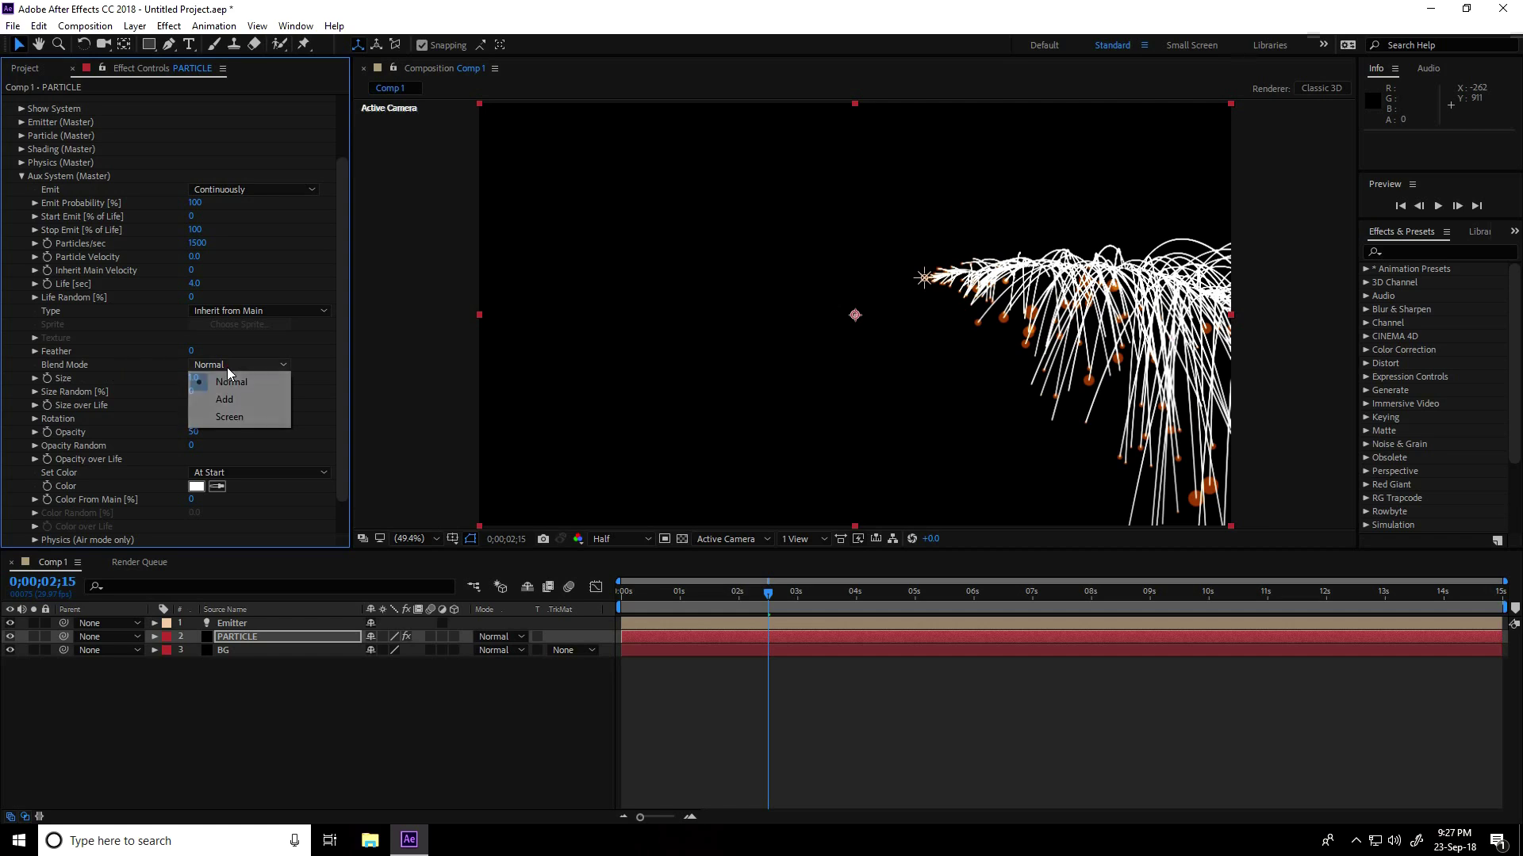
pyautogui.click(231, 417)
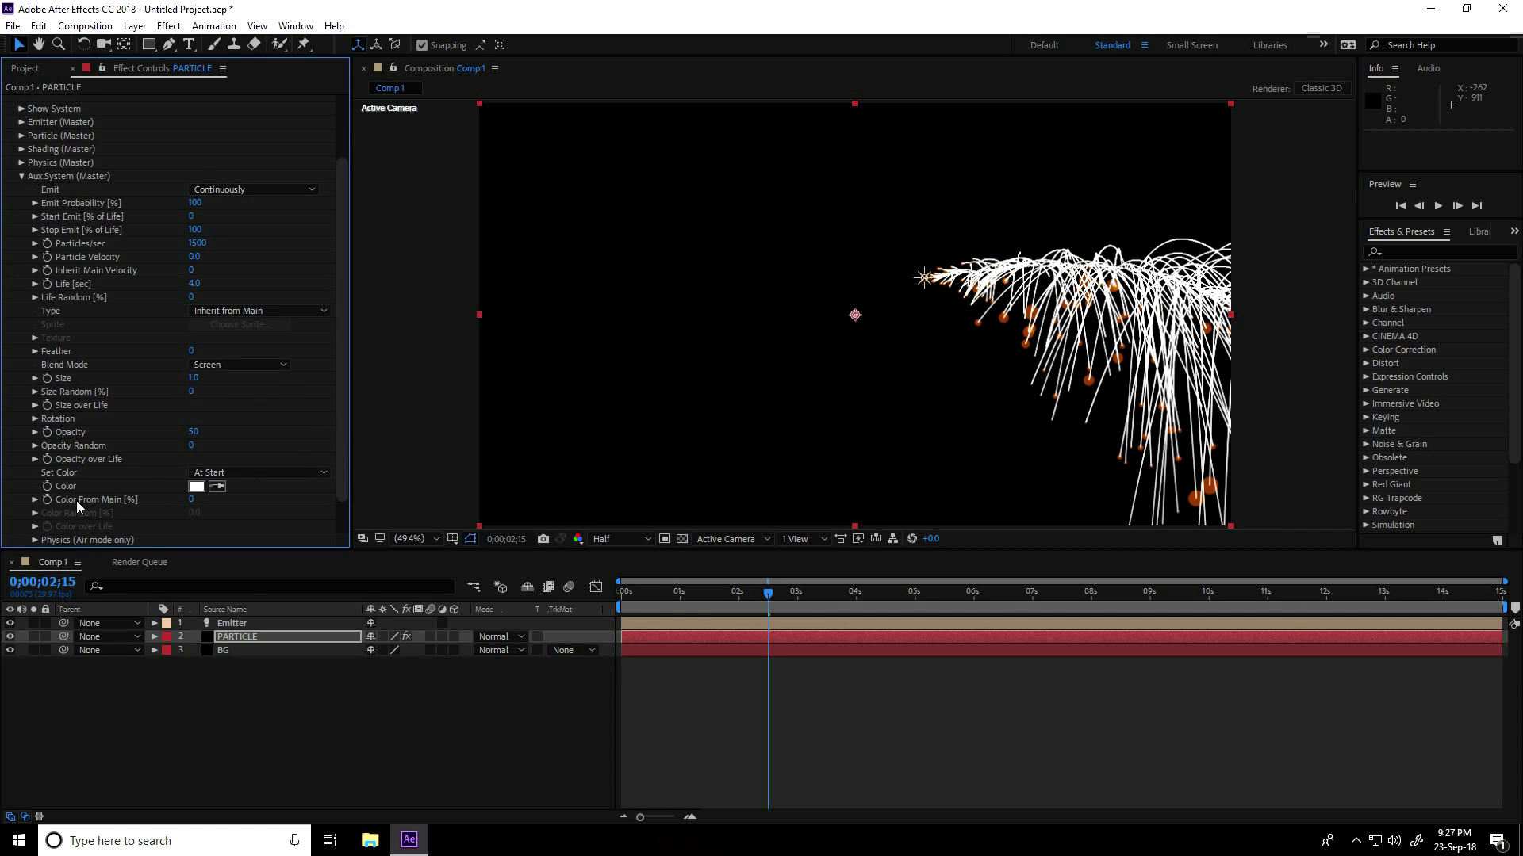
pyautogui.moveTo(191, 499); pyautogui.dragTo(316, 499)
pyautogui.moveTo(766, 593); pyautogui.dragTo(864, 593)
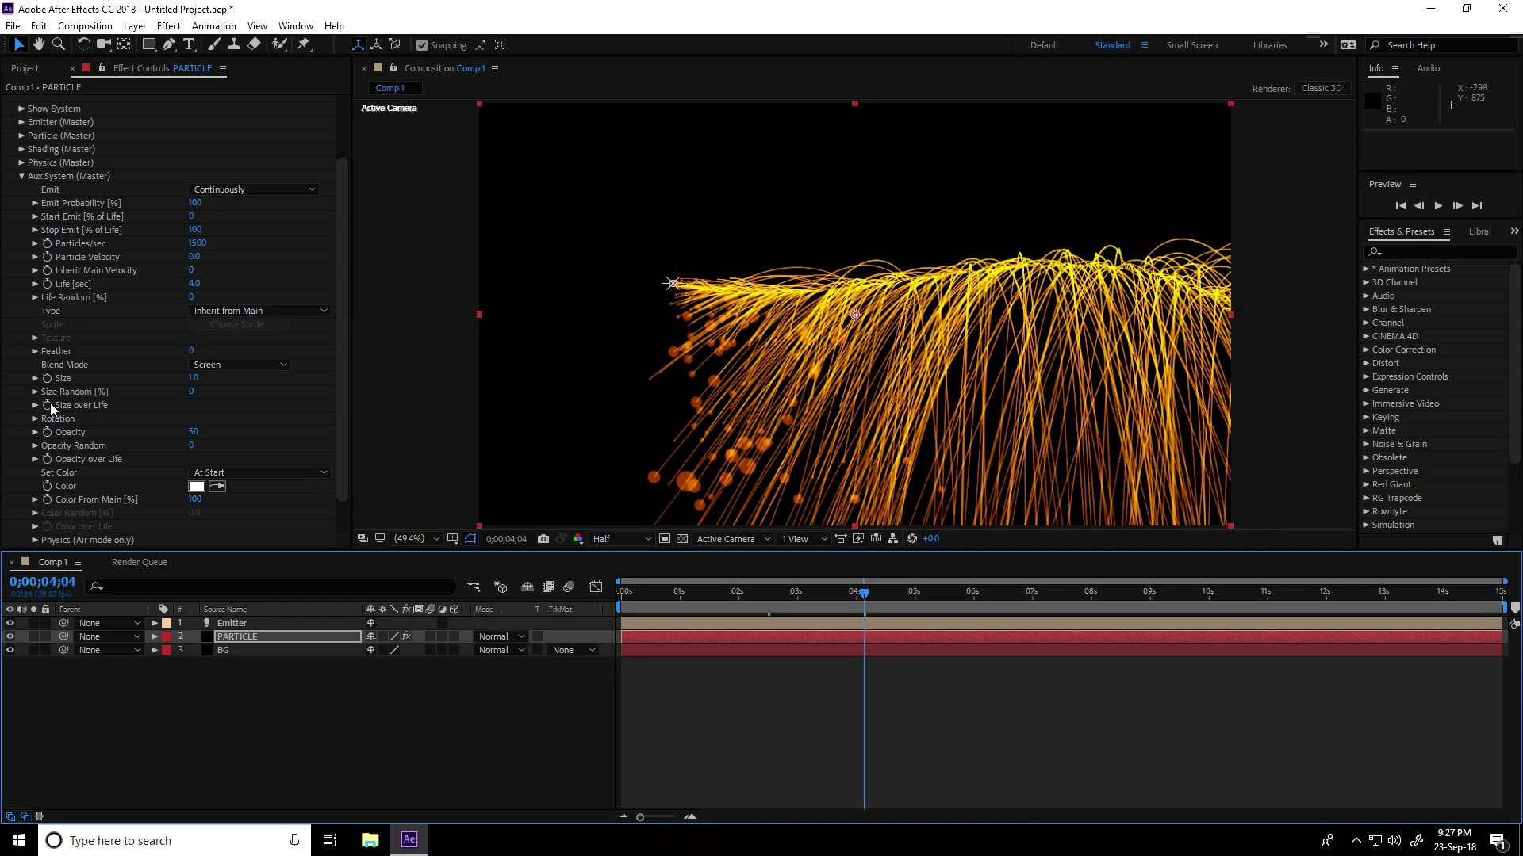
pyautogui.scroll(-2, 50, 403)
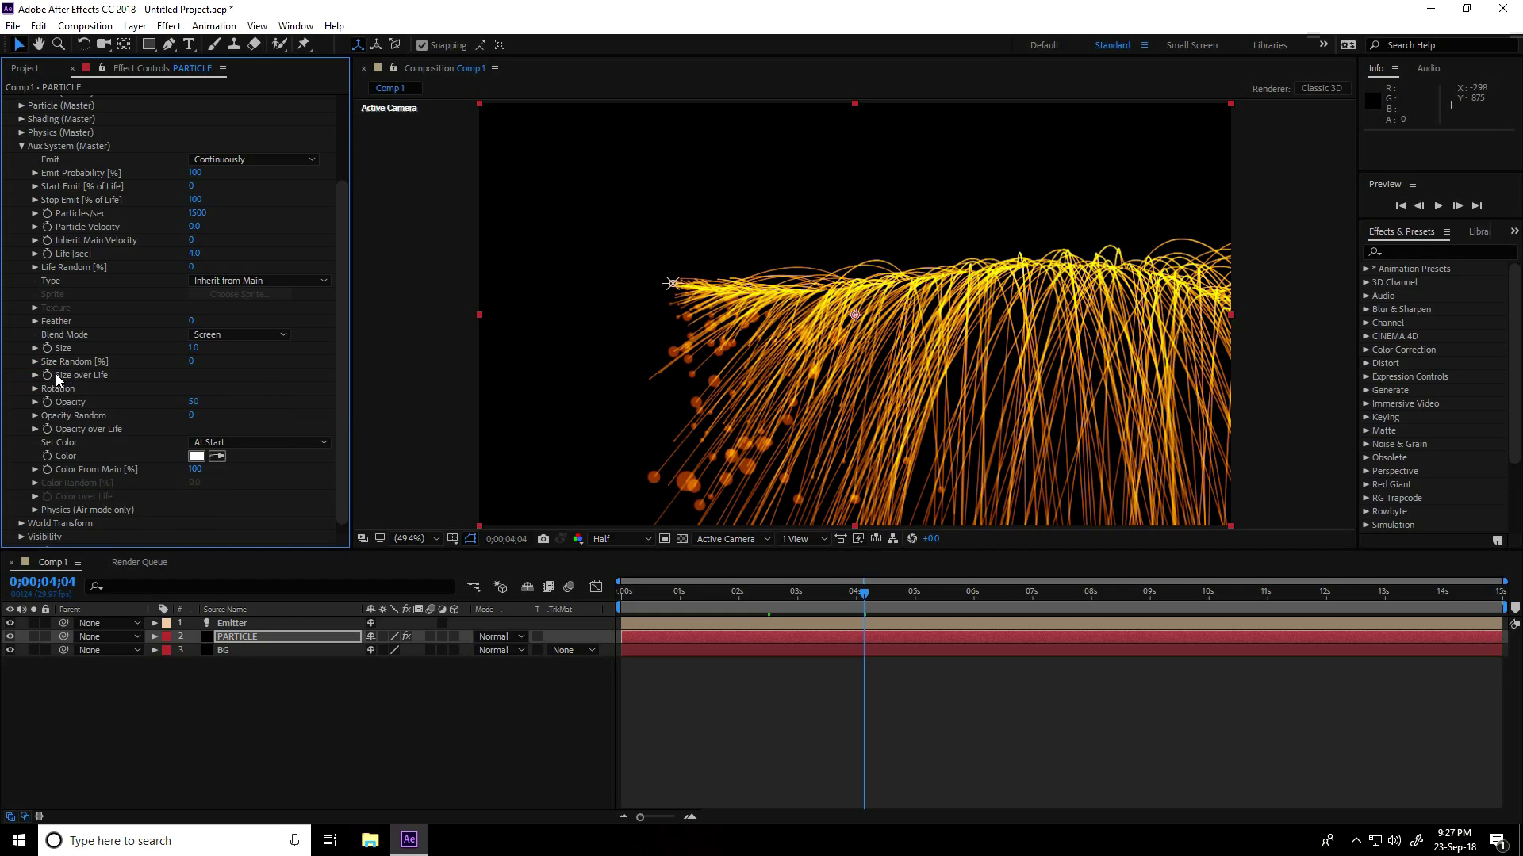
pyautogui.click(35, 376)
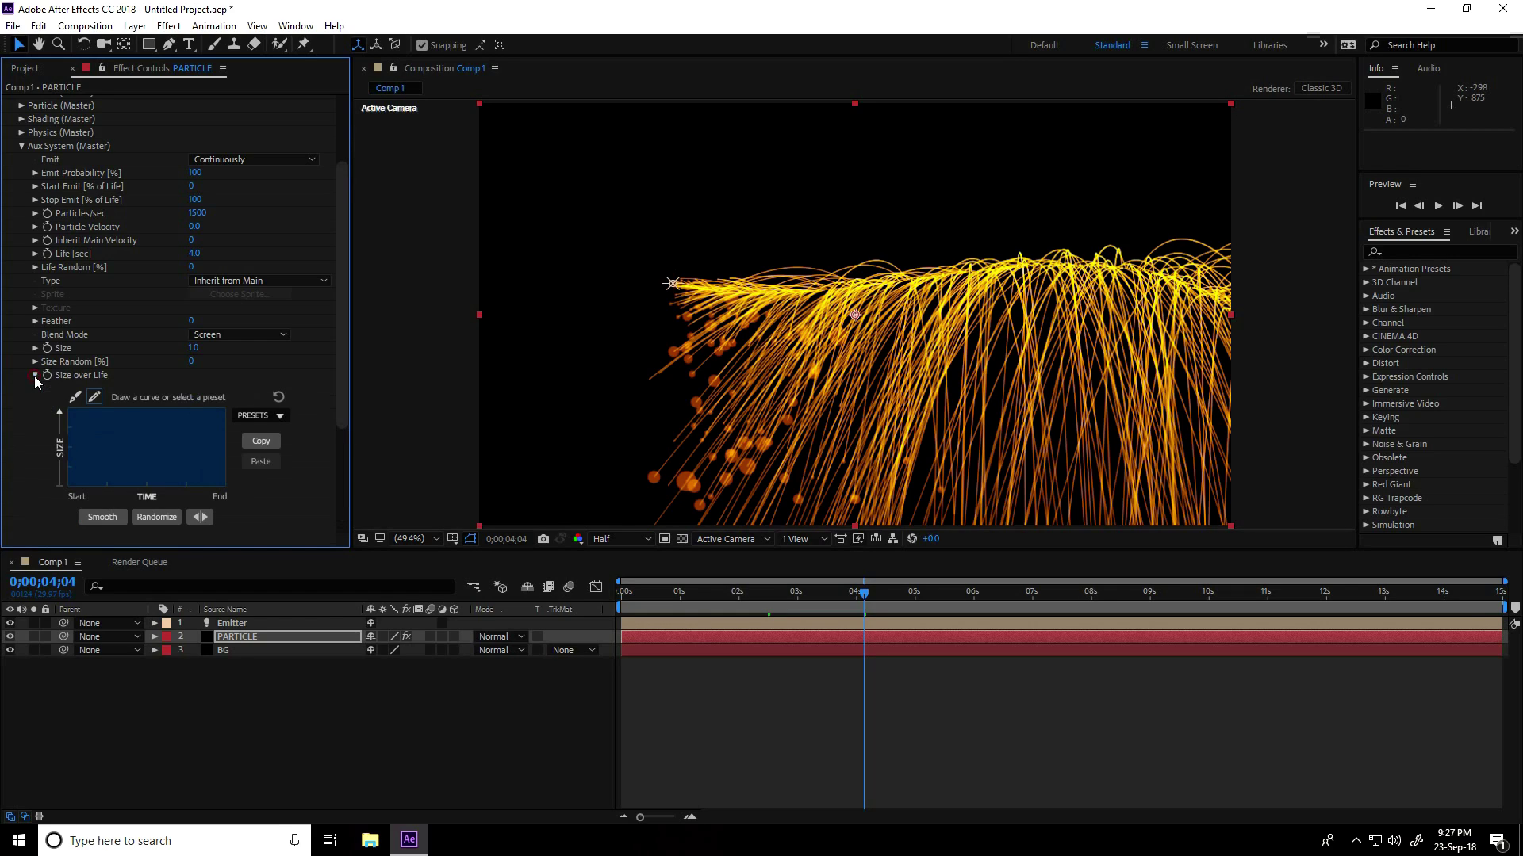
pyautogui.click(281, 413)
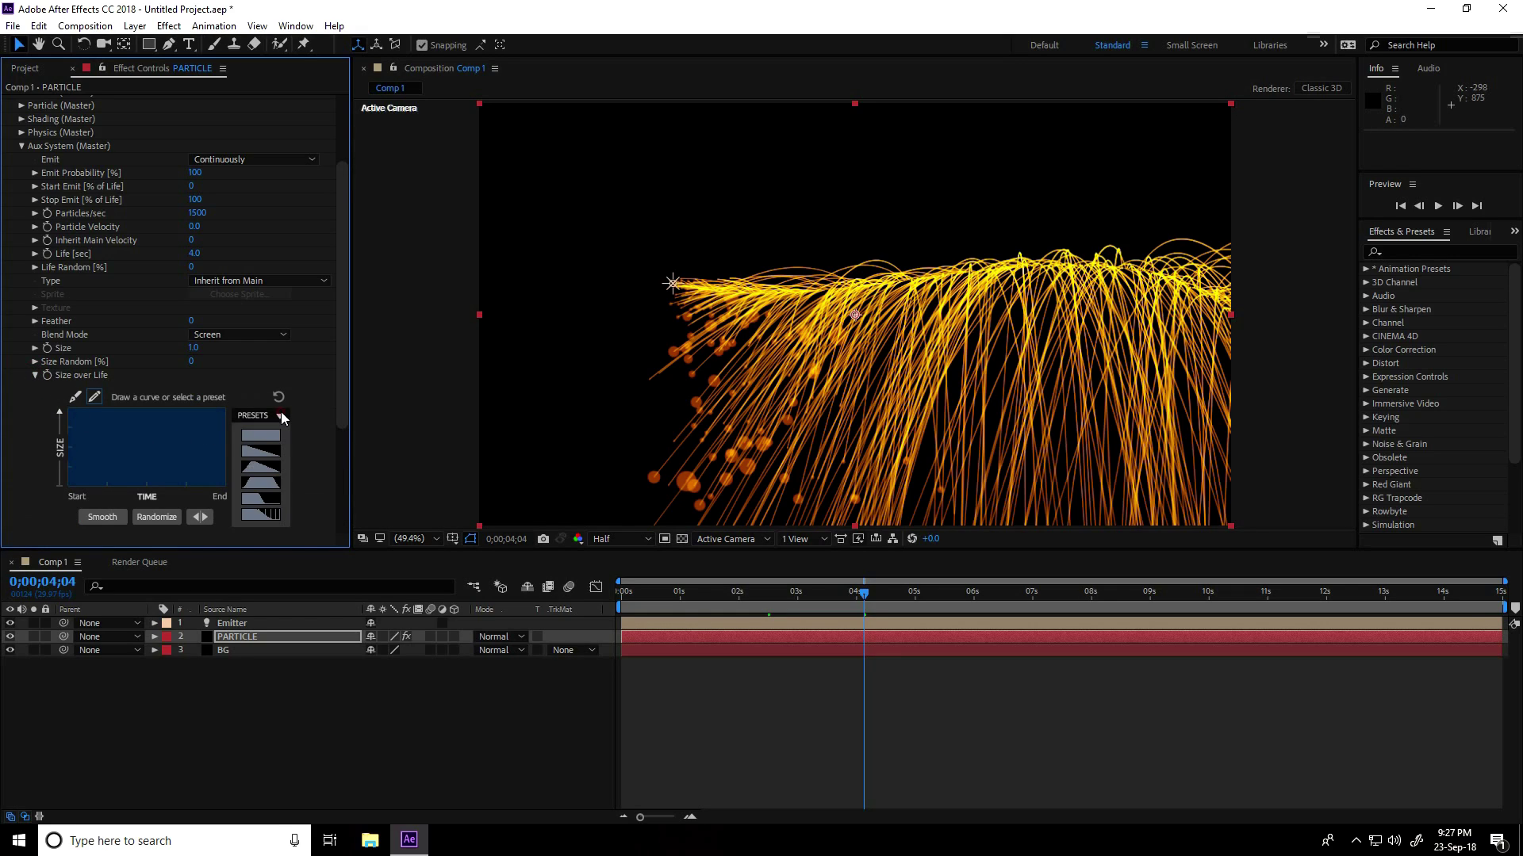
pyautogui.click(270, 454)
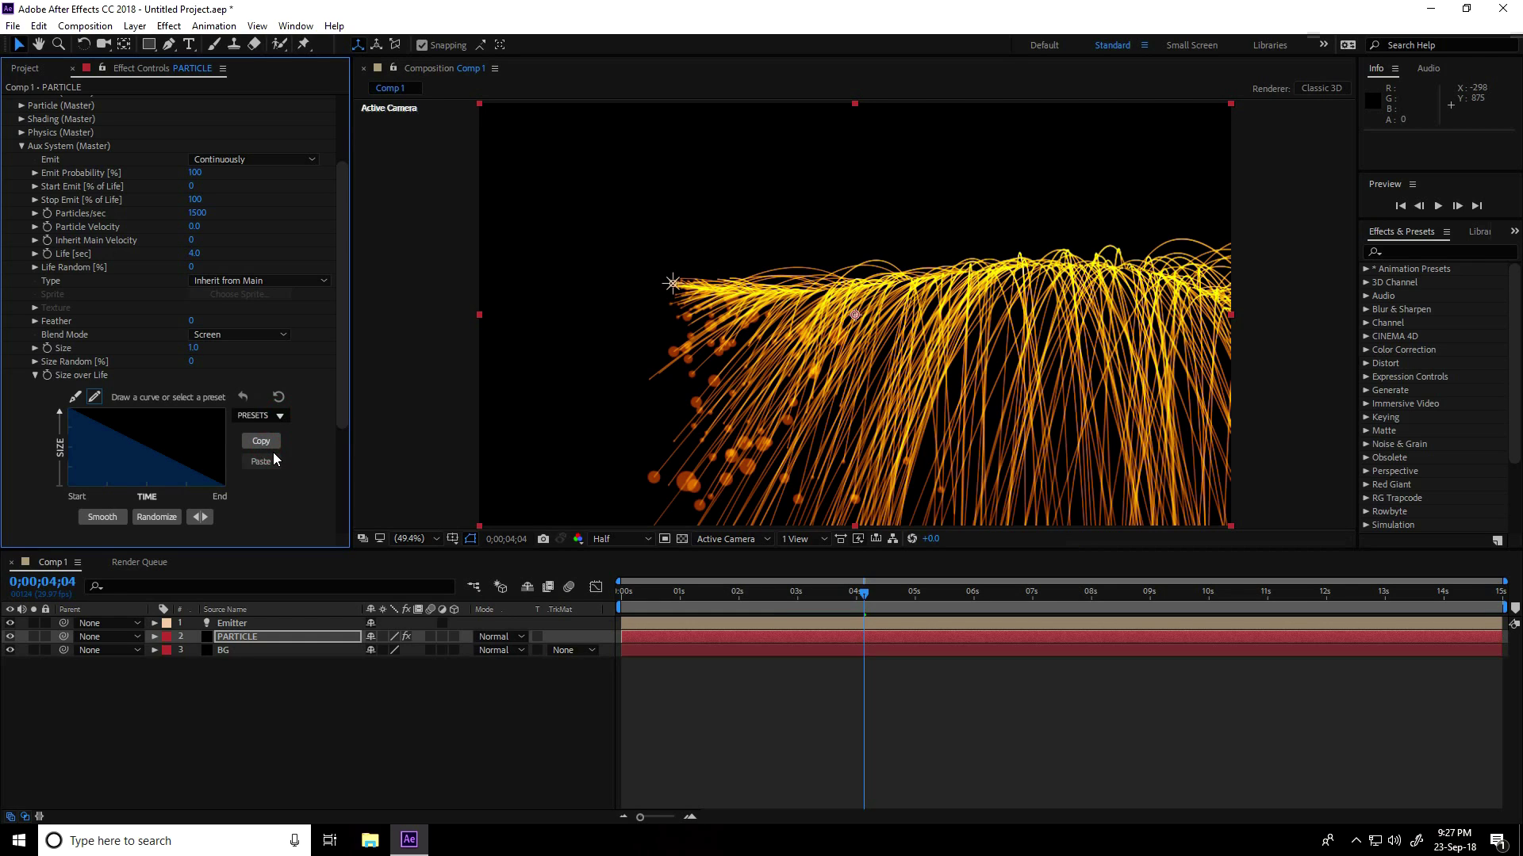
pyautogui.click(276, 416)
pyautogui.click(266, 474)
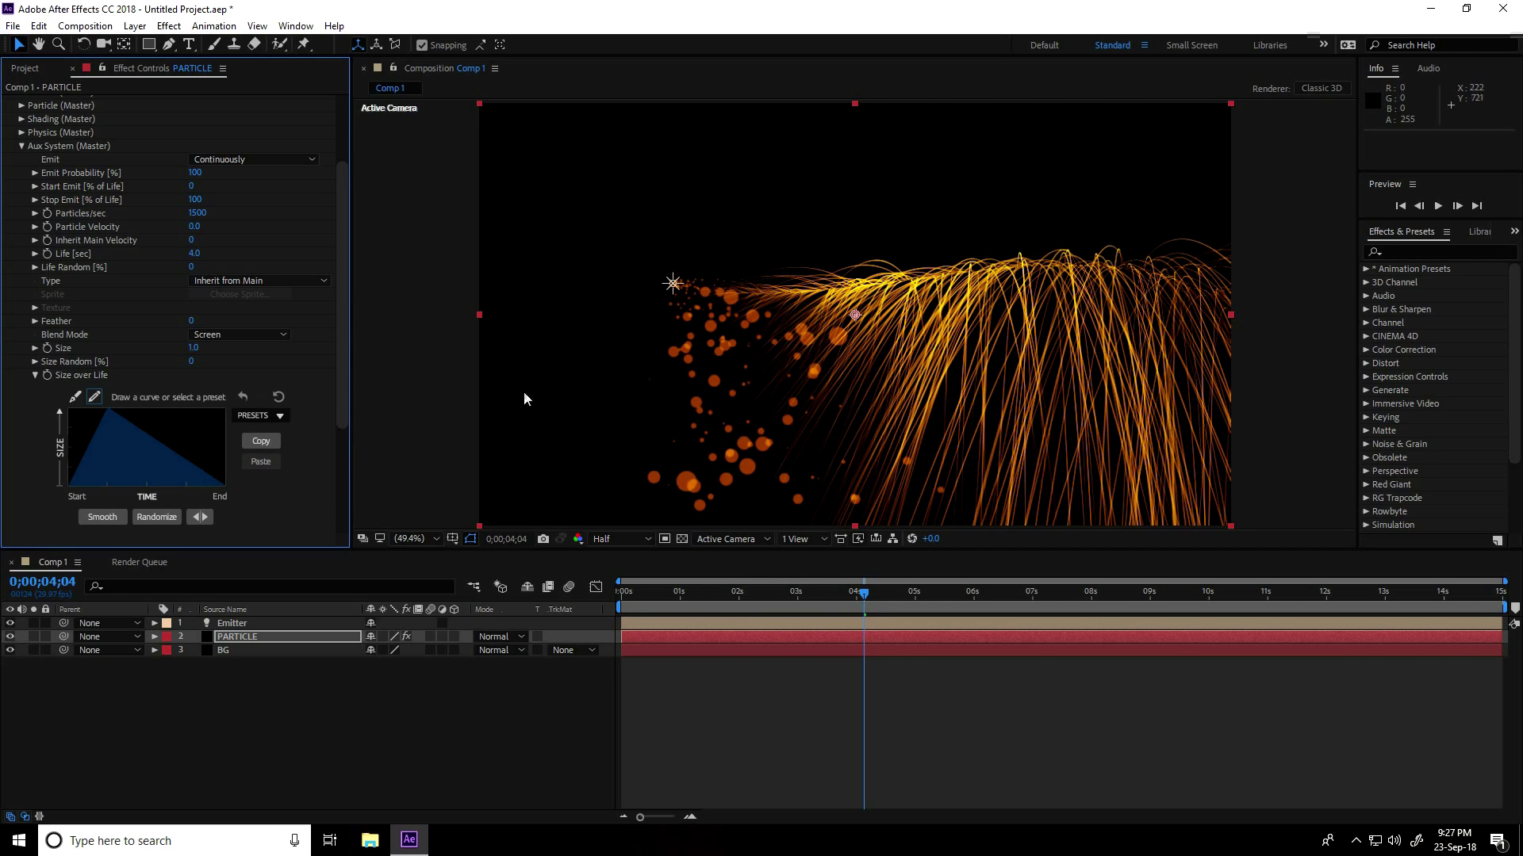
pyautogui.click(255, 460)
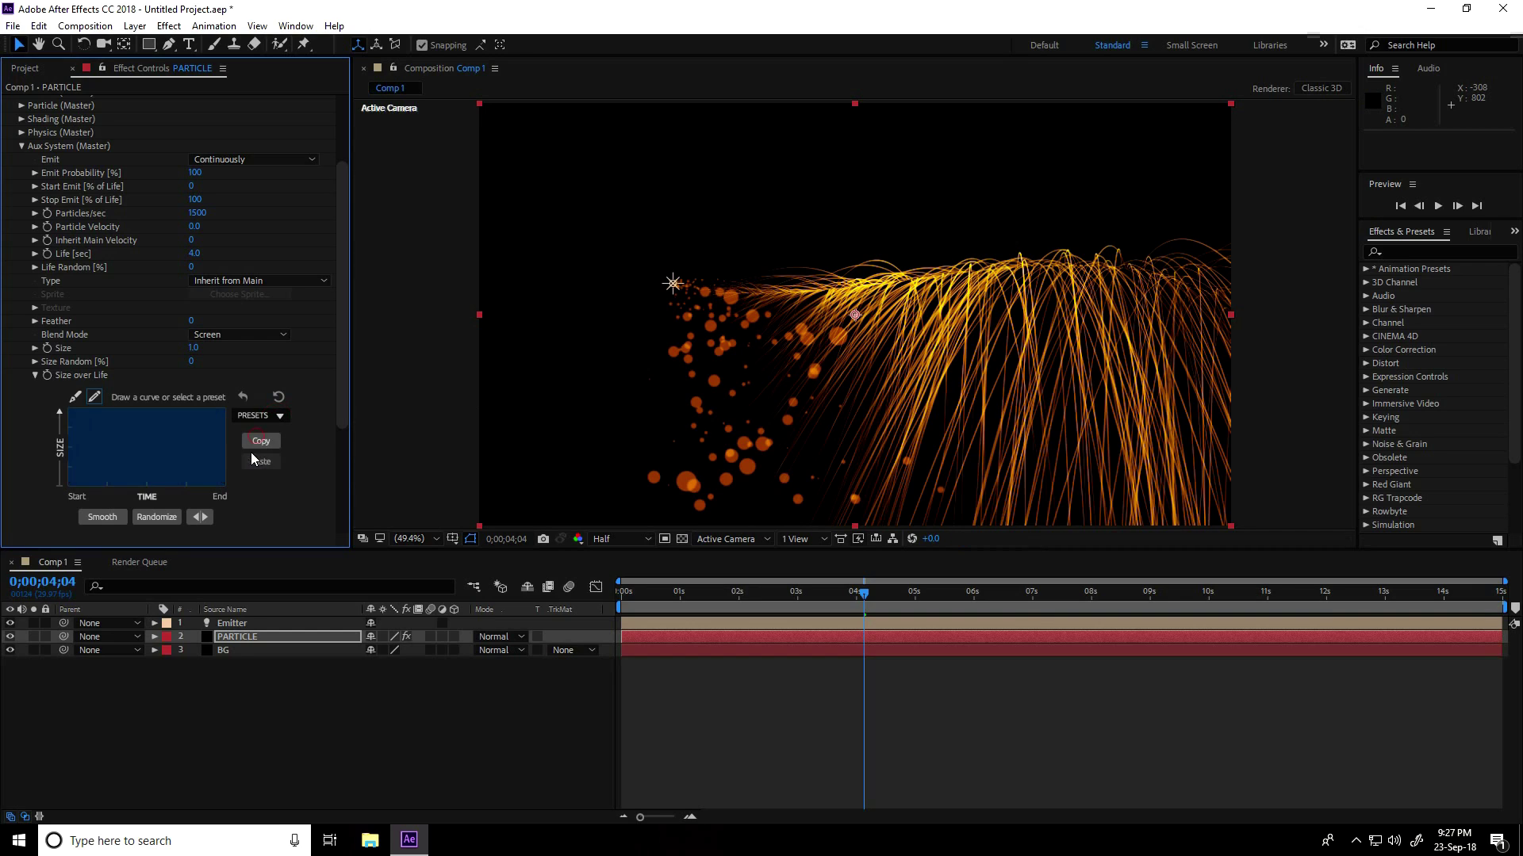
pyautogui.click(34, 376)
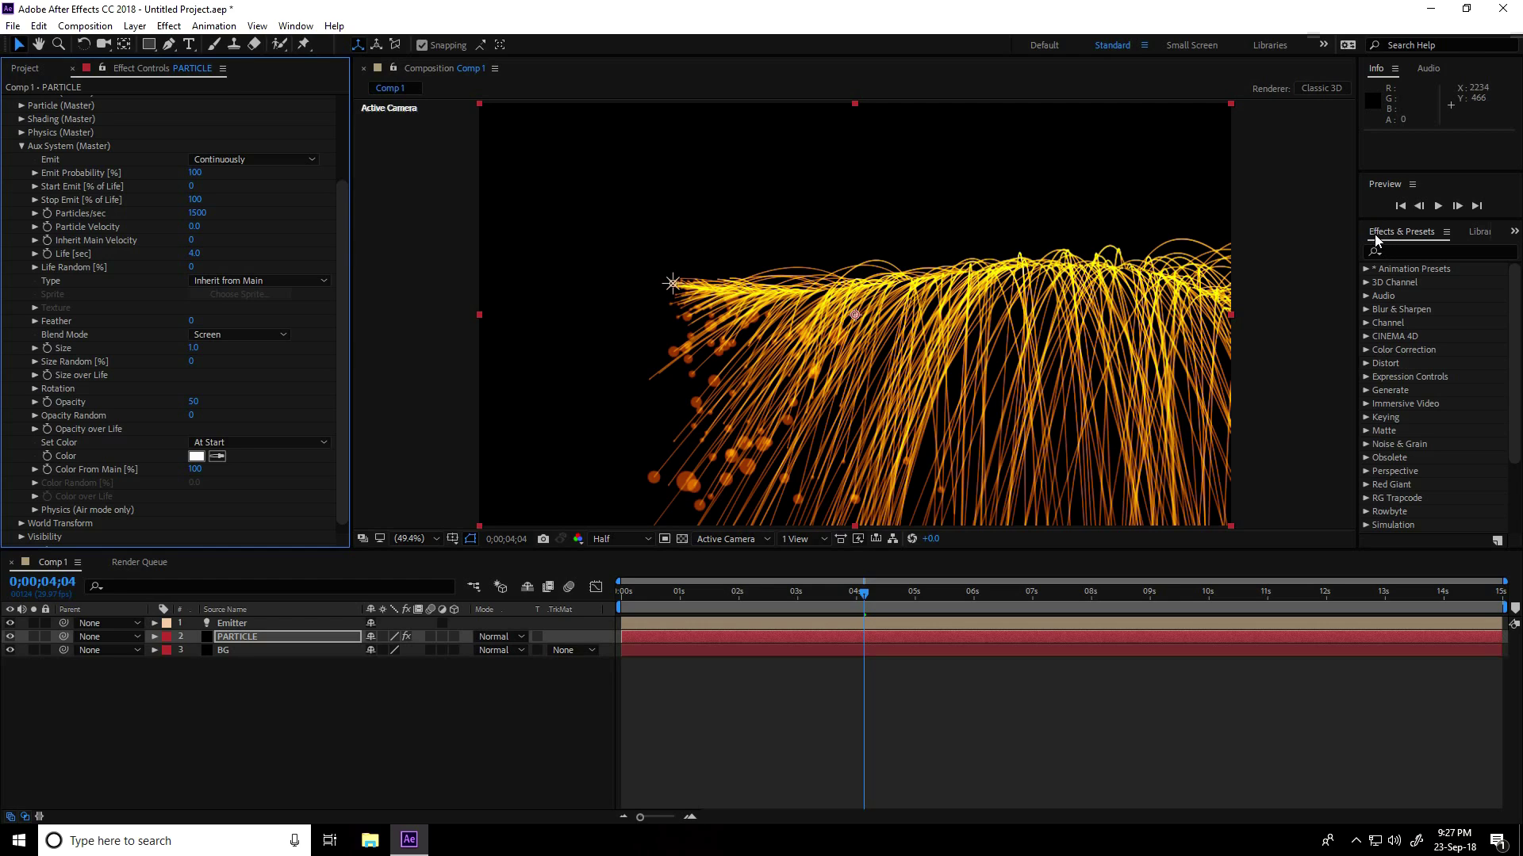
# Find Glow in Effects & Presets and apply it to the PARTICLE layer
pyautogui.click(1419, 252)
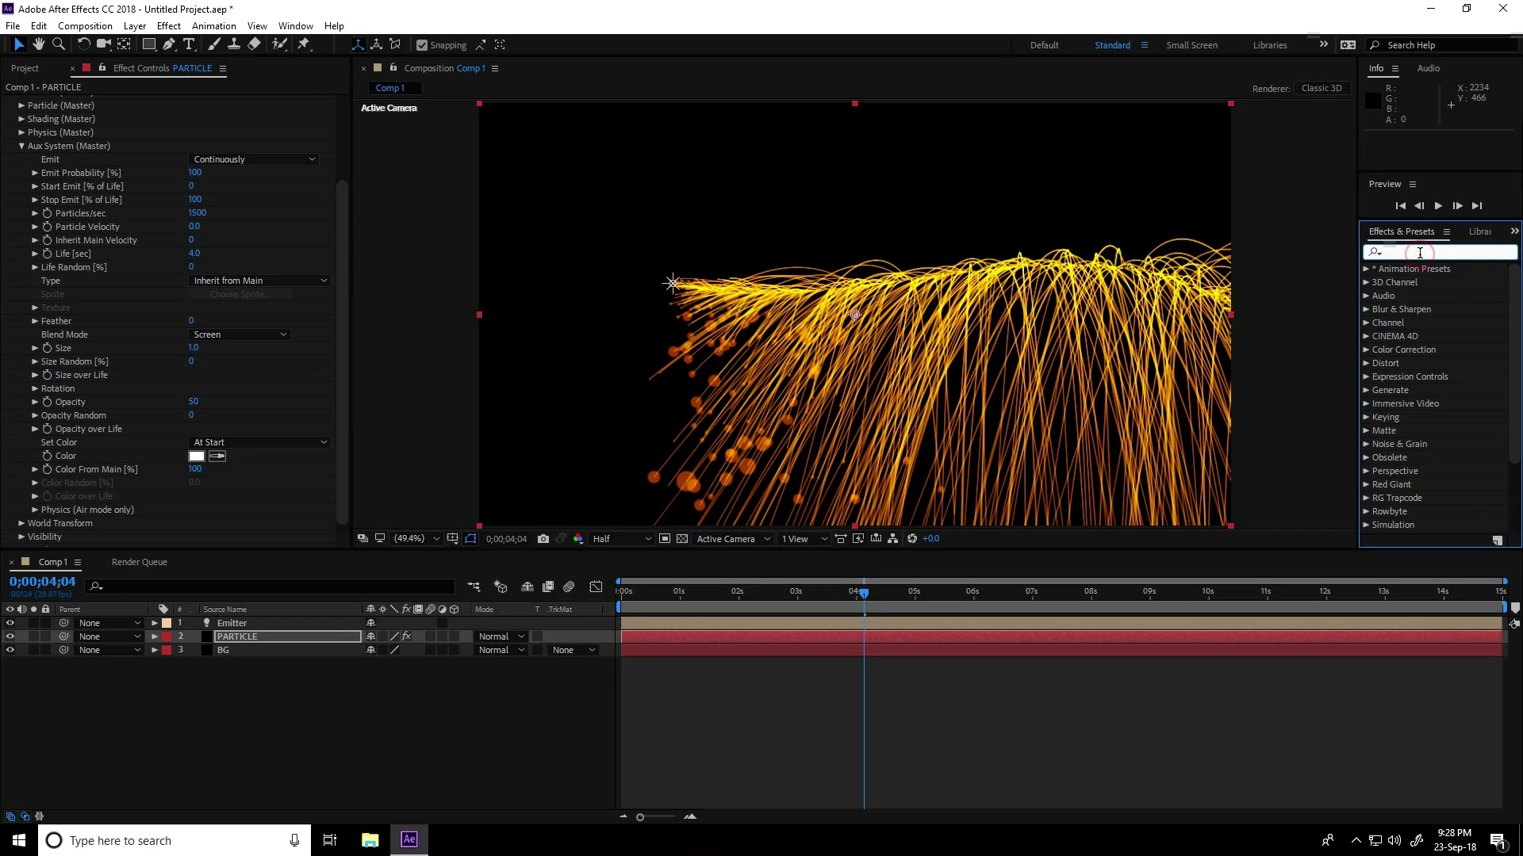
pyautogui.write('gloew')
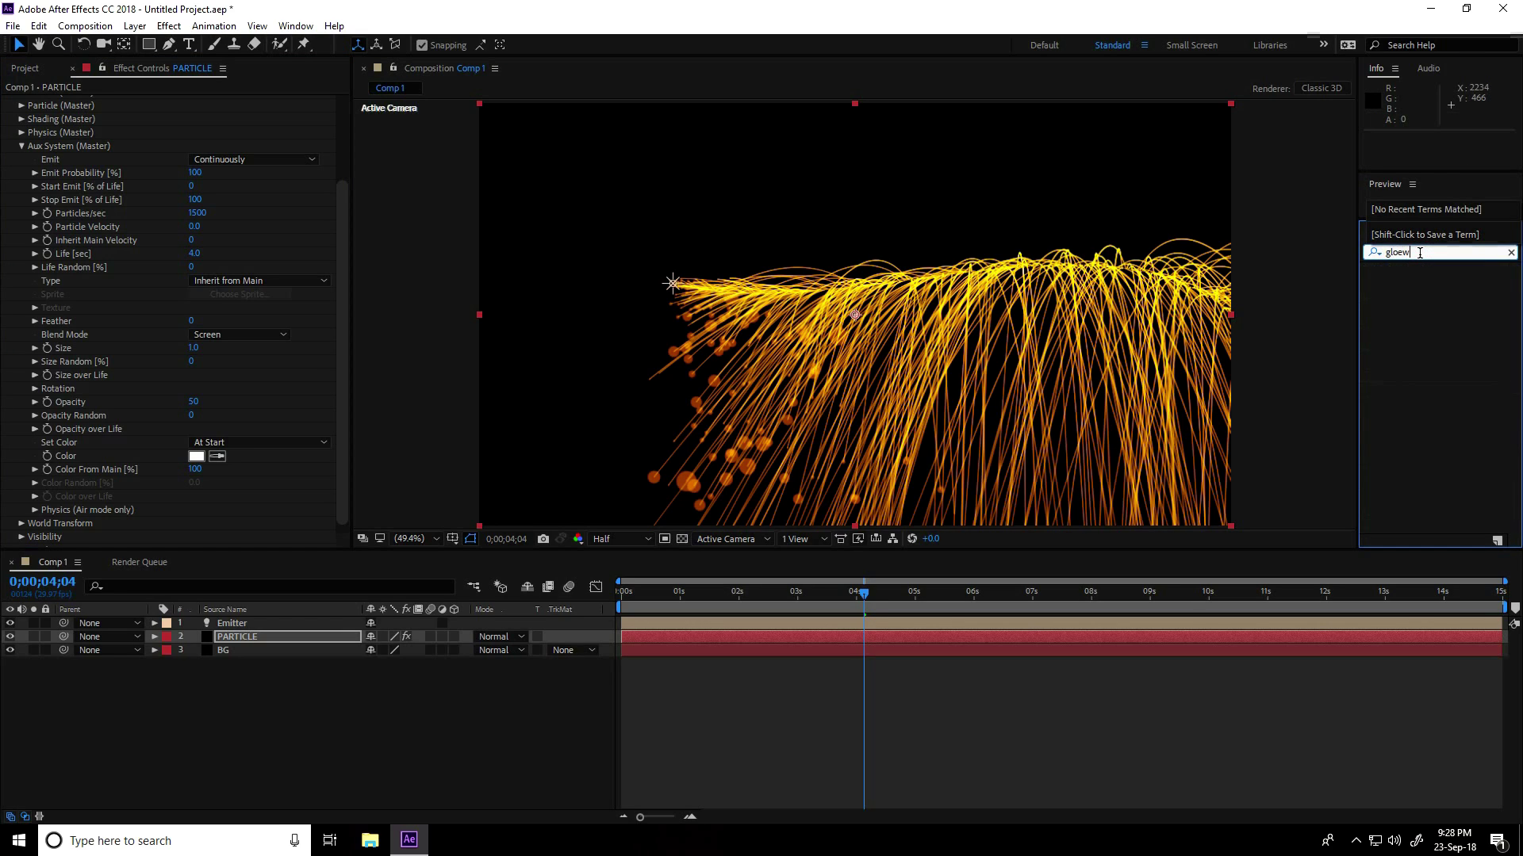
pyautogui.press('BackSpace')
pyautogui.press('BackSpace')
pyautogui.moveTo(1427, 377); pyautogui.dragTo(242, 638)
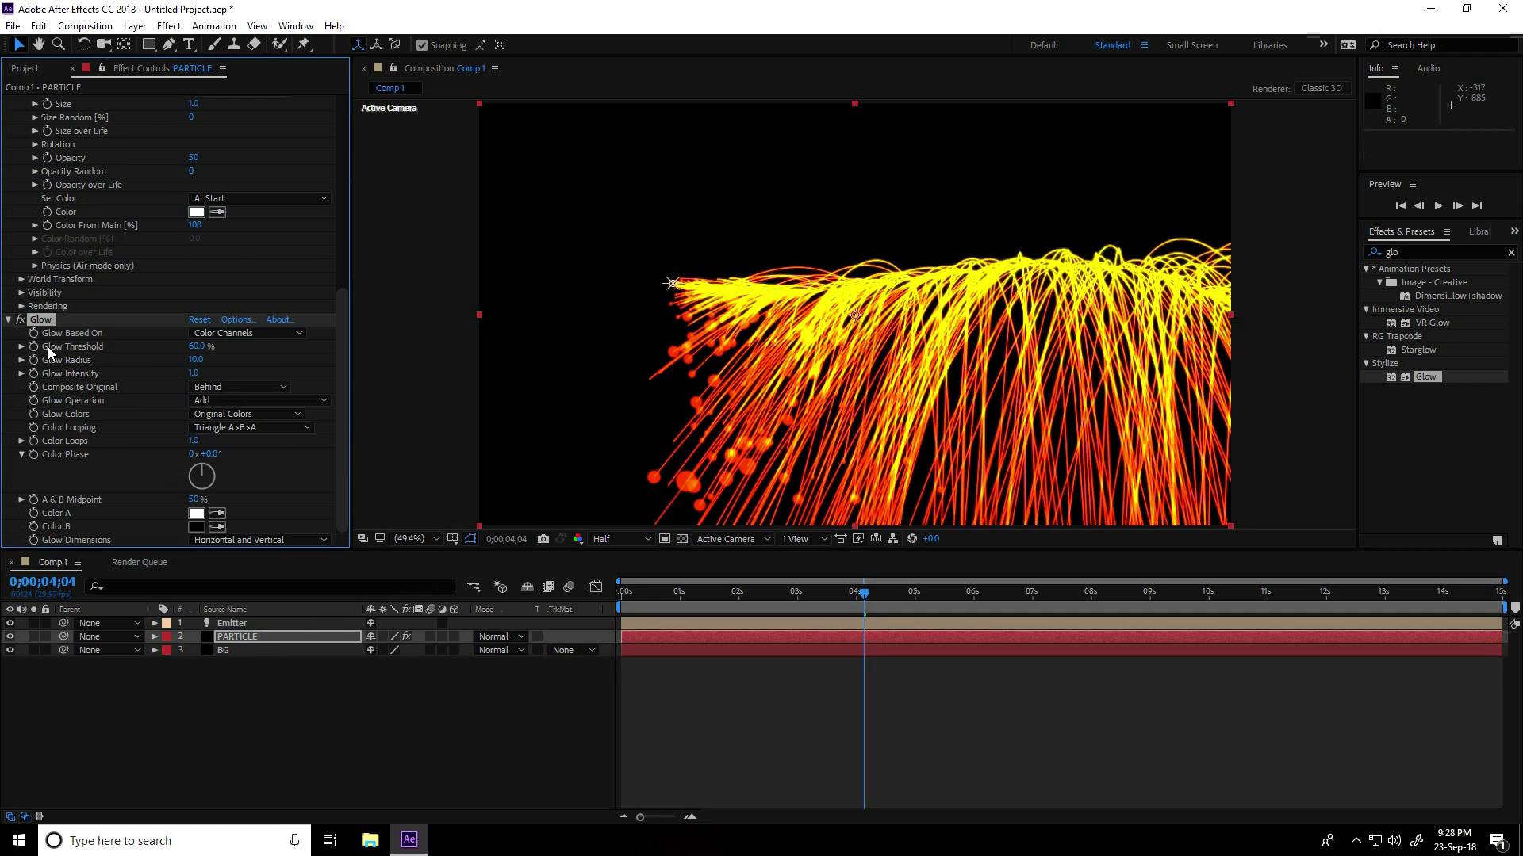
# Set Glow Threshold to 100%, Glow Radius to 100 and Glow Intensity to 2
pyautogui.moveTo(192, 354); pyautogui.dragTo(238, 355)
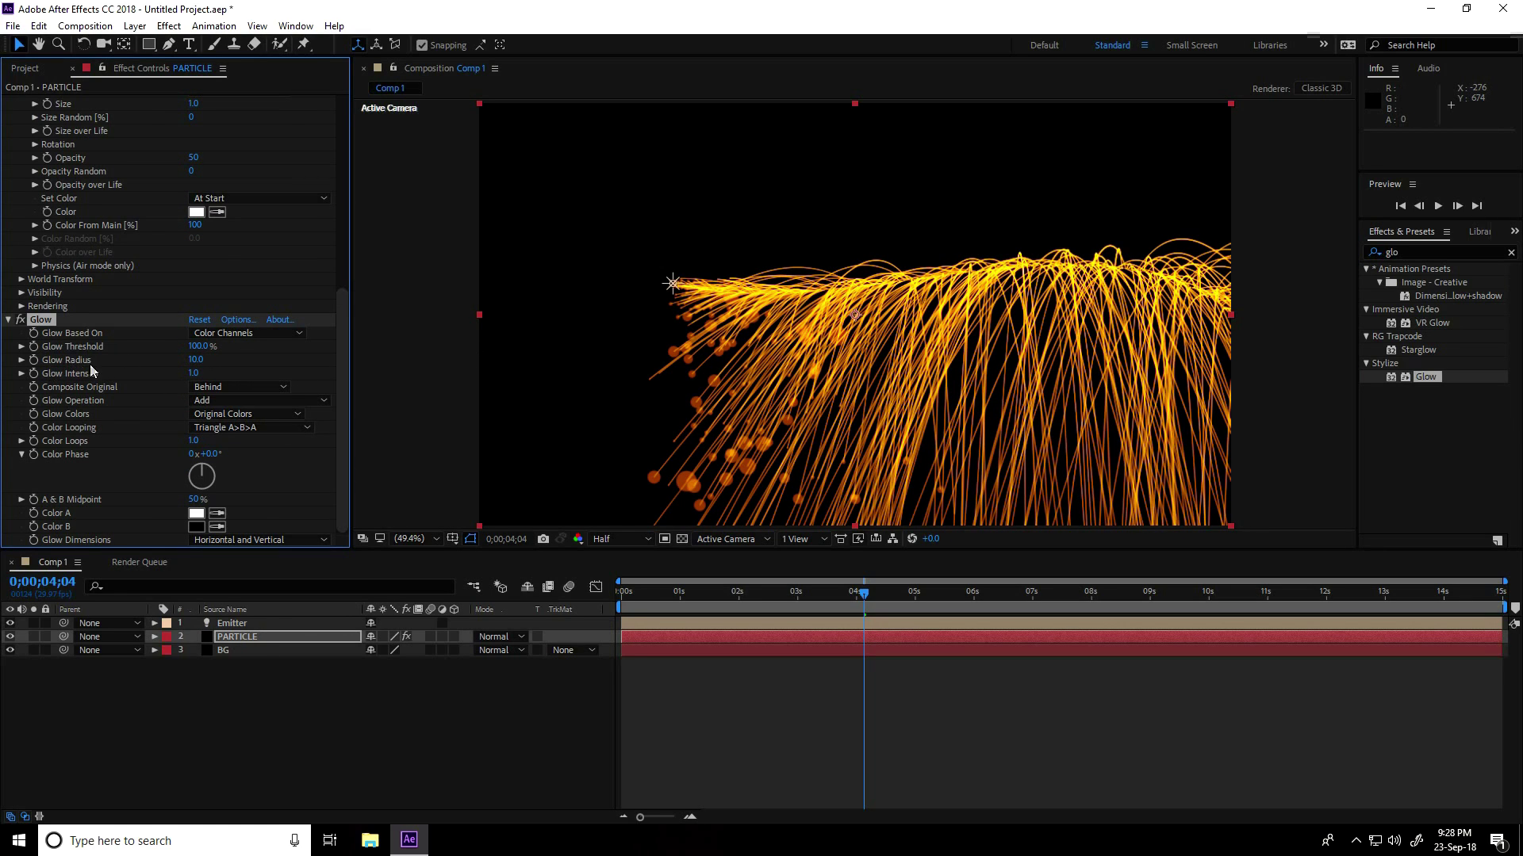
pyautogui.click(200, 361)
pyautogui.click(428, 349)
pyautogui.moveTo(217, 355); pyautogui.dragTo(242, 362)
pyautogui.click(207, 361)
pyautogui.write('100')
pyautogui.press('Return')
pyautogui.click(194, 374)
pyautogui.write('2')
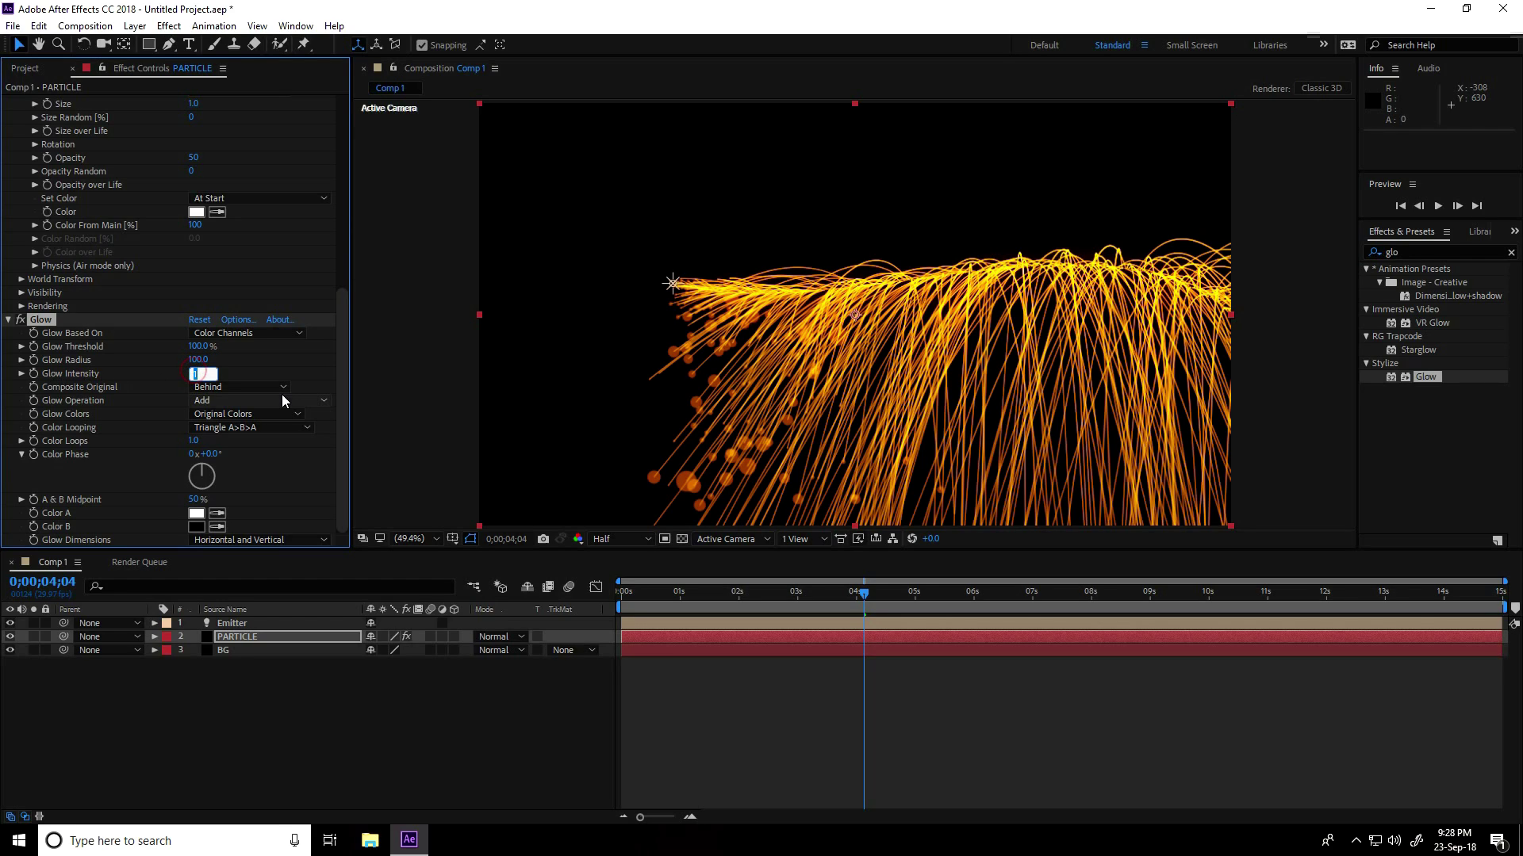
pyautogui.press('Return')
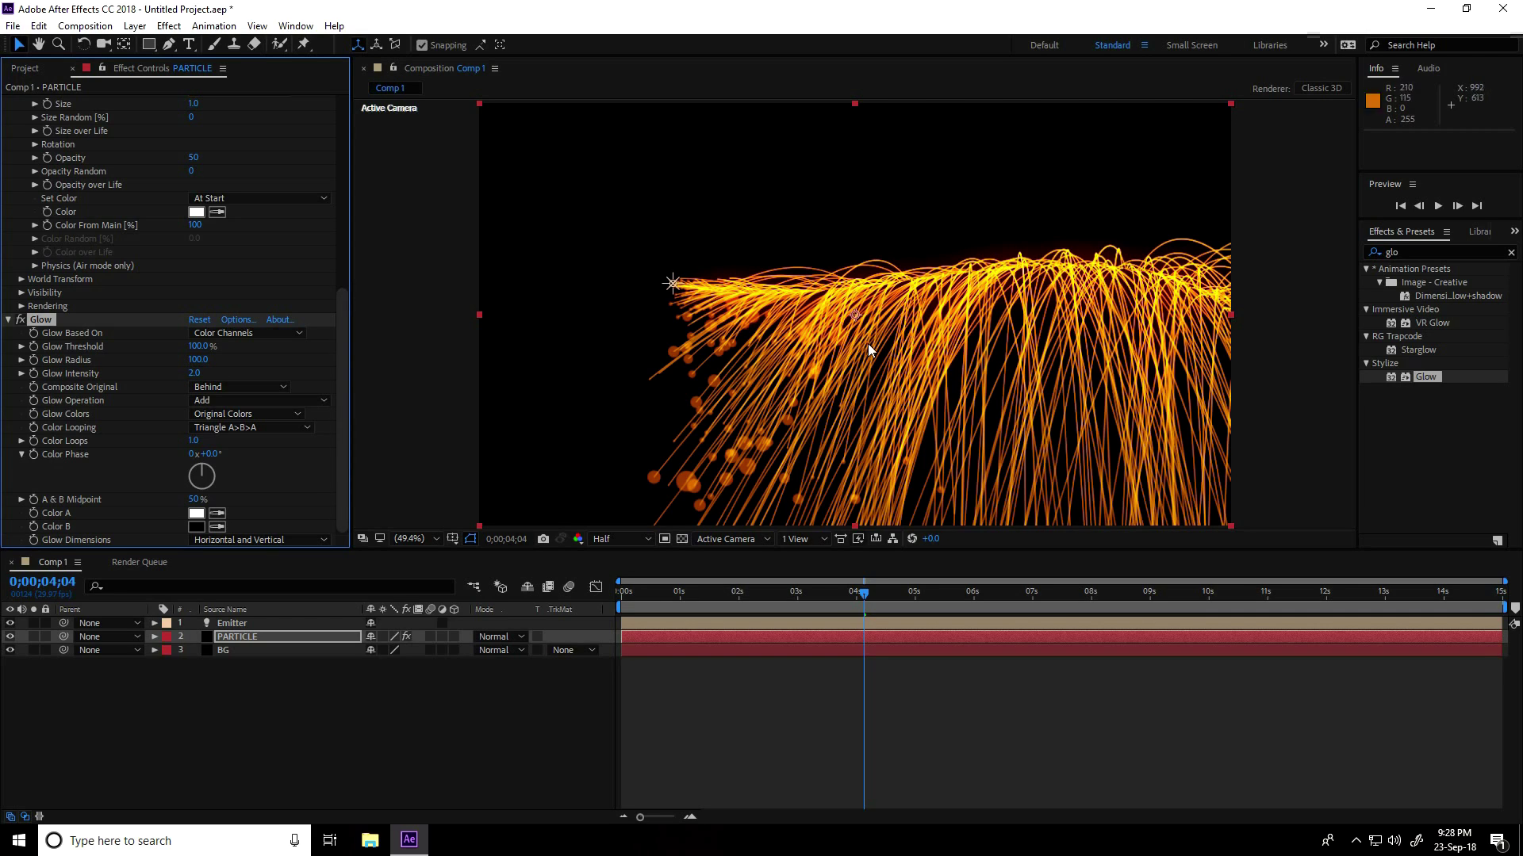
pyautogui.moveTo(863, 594); pyautogui.dragTo(922, 598)
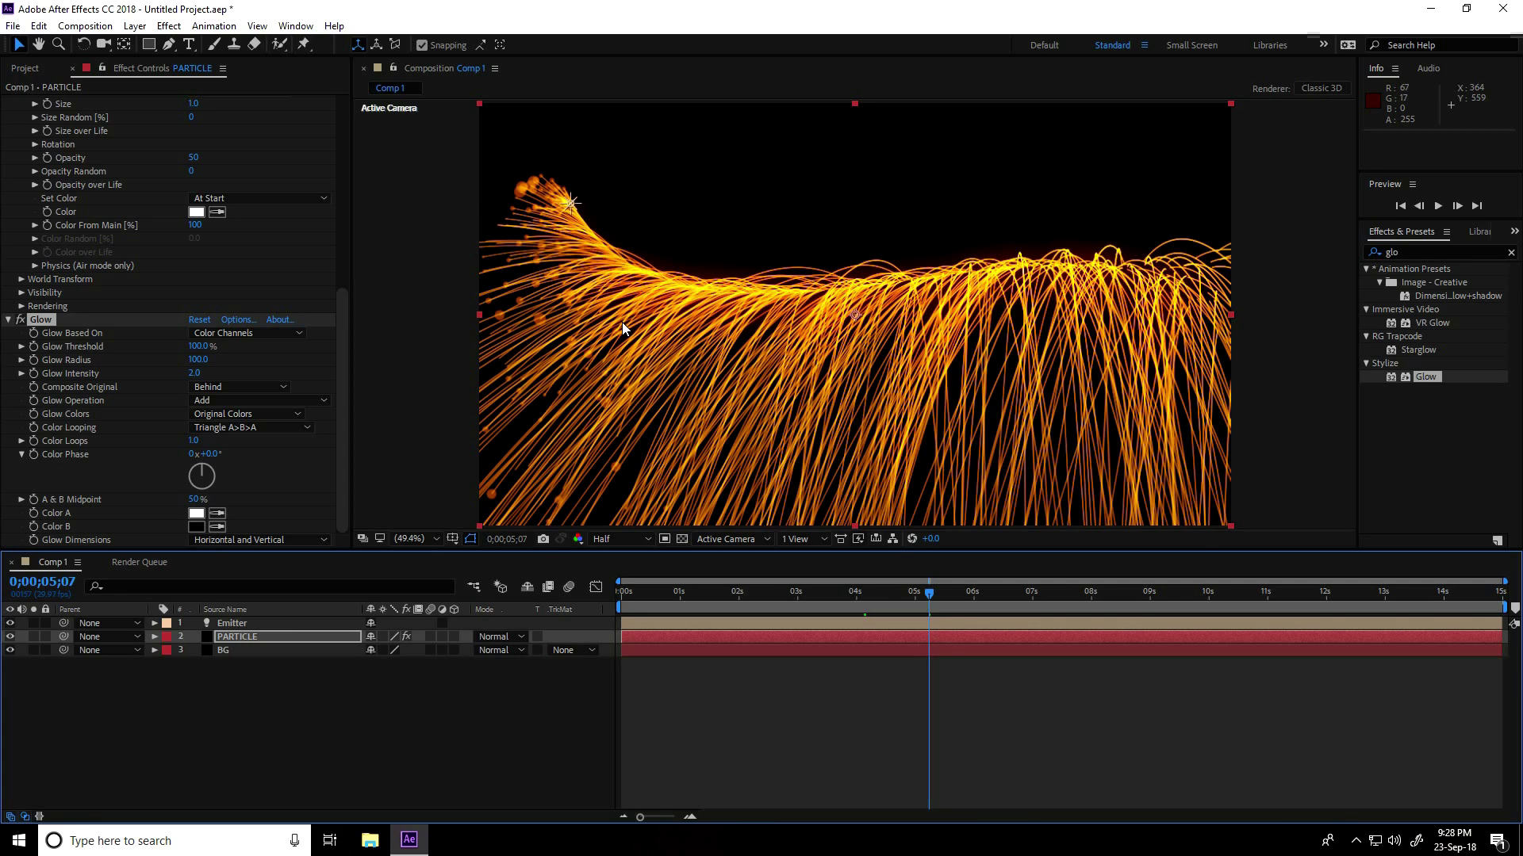
# Create a new camera layer from the timeline using the 50mm preset
pyautogui.rightClick(209, 728)
pyautogui.moveTo(310, 555)
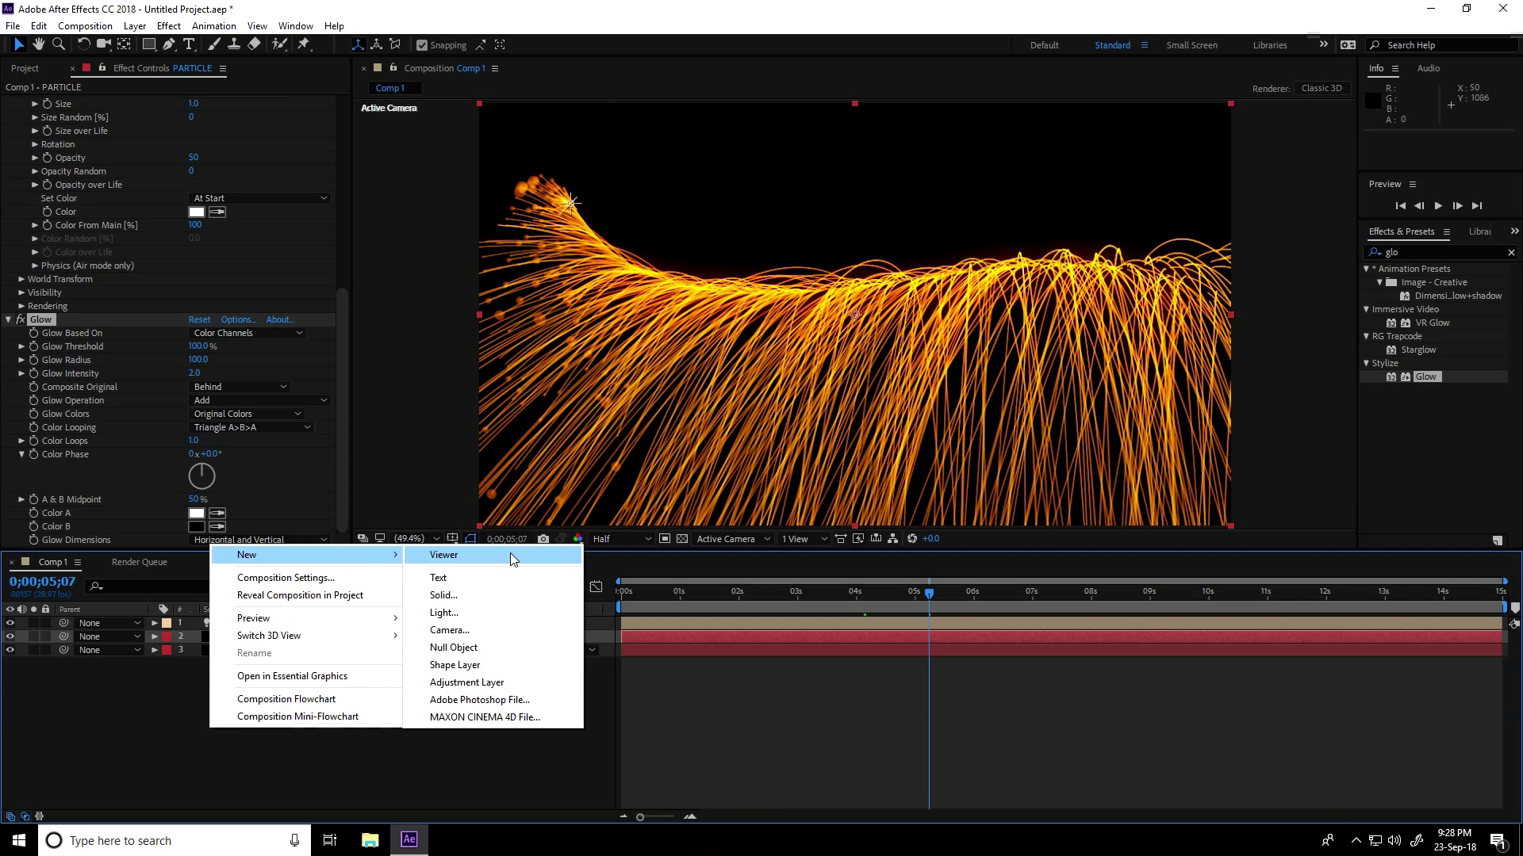
pyautogui.click(440, 631)
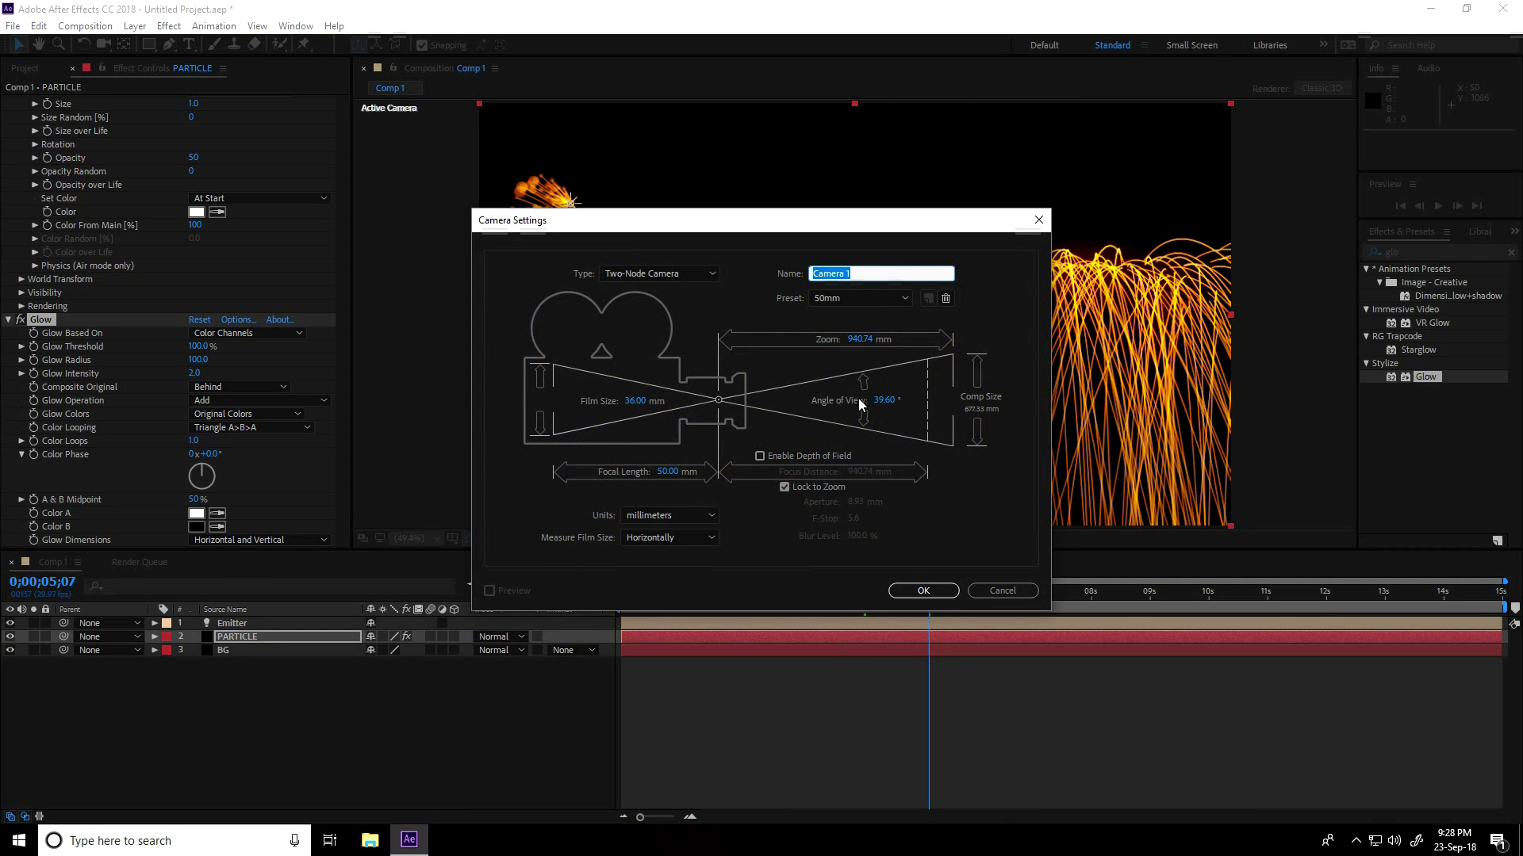
pyautogui.click(835, 303)
pyautogui.click(855, 432)
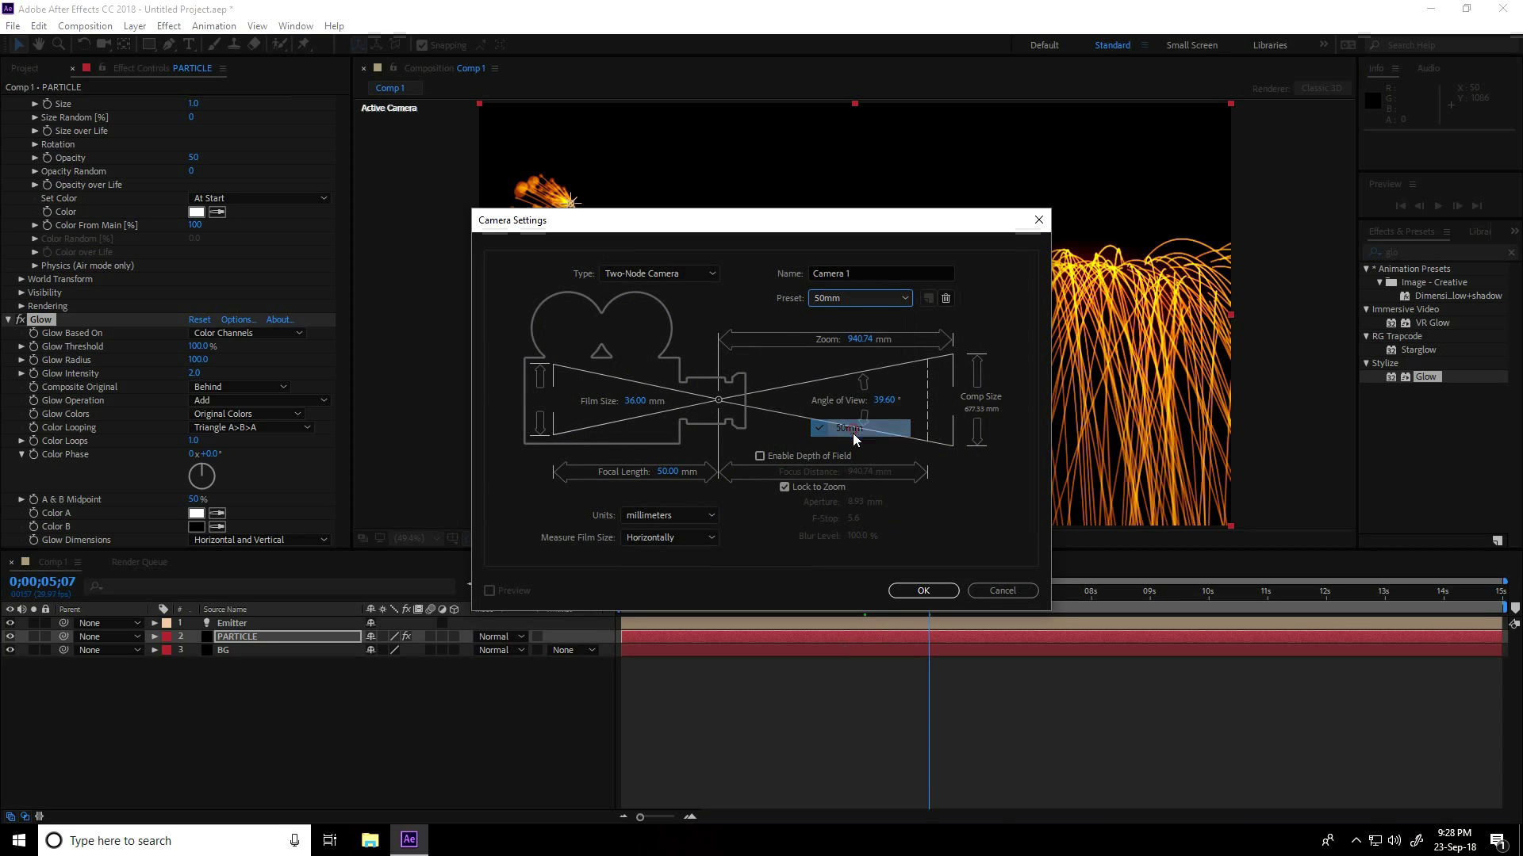
pyautogui.click(923, 590)
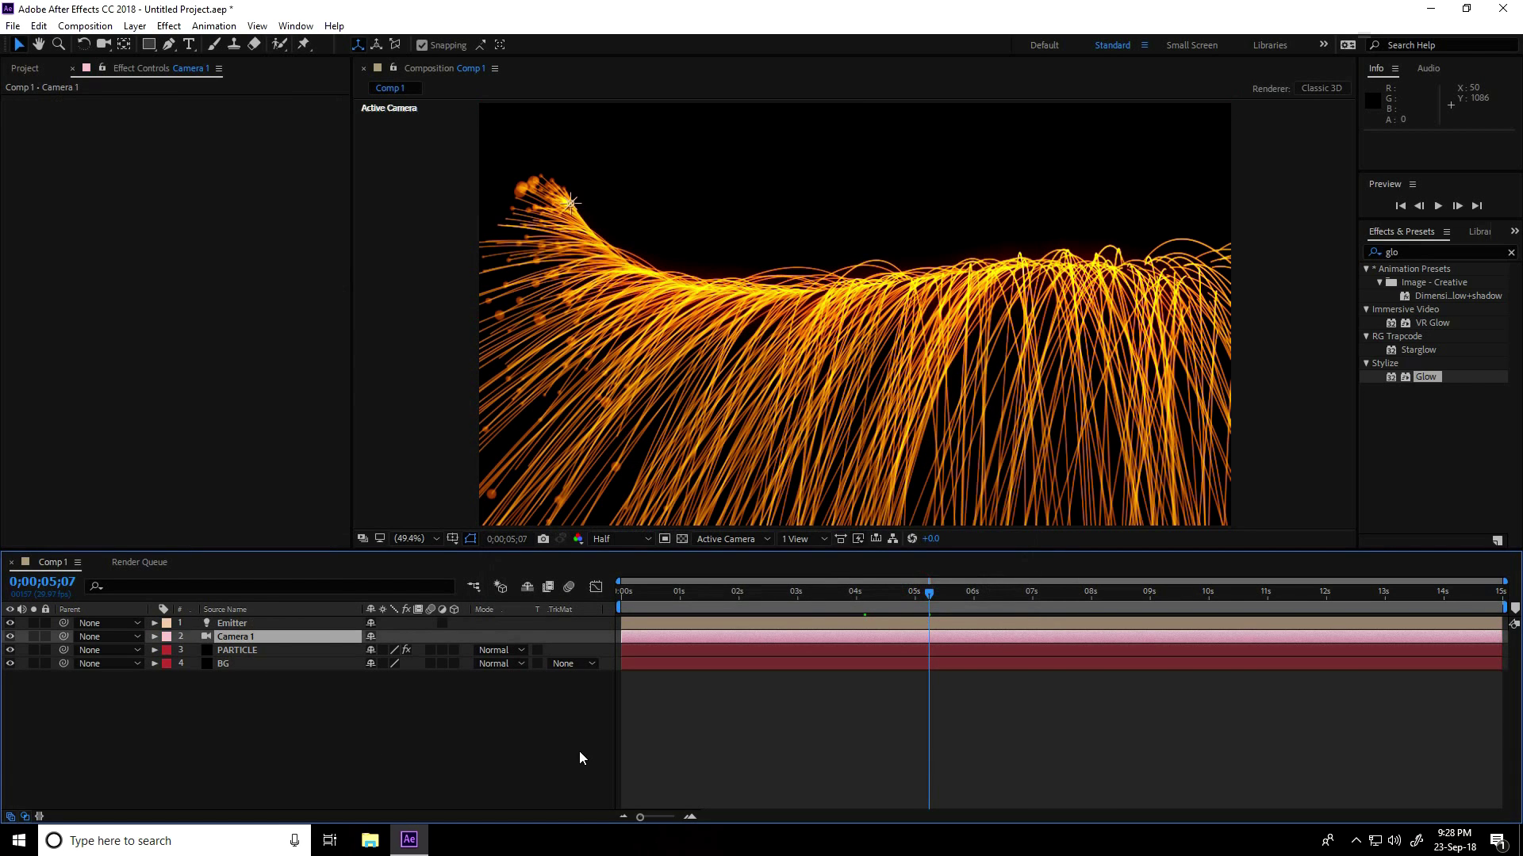
# Move Camera 1 above all layers and turn its Depth of Field on
pyautogui.moveTo(232, 637); pyautogui.dragTo(236, 626)
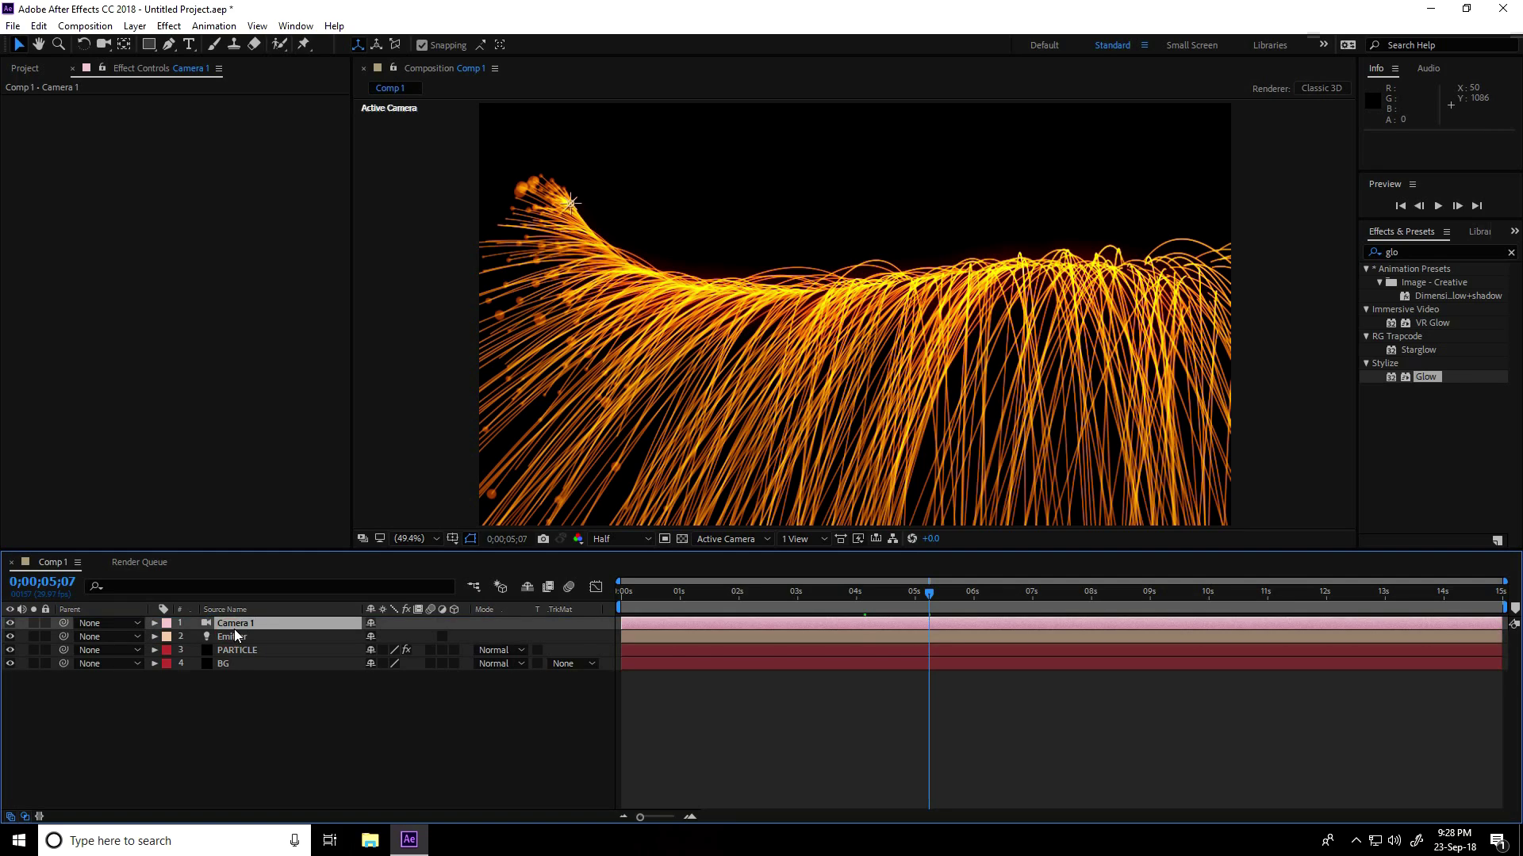
pyautogui.click(154, 624)
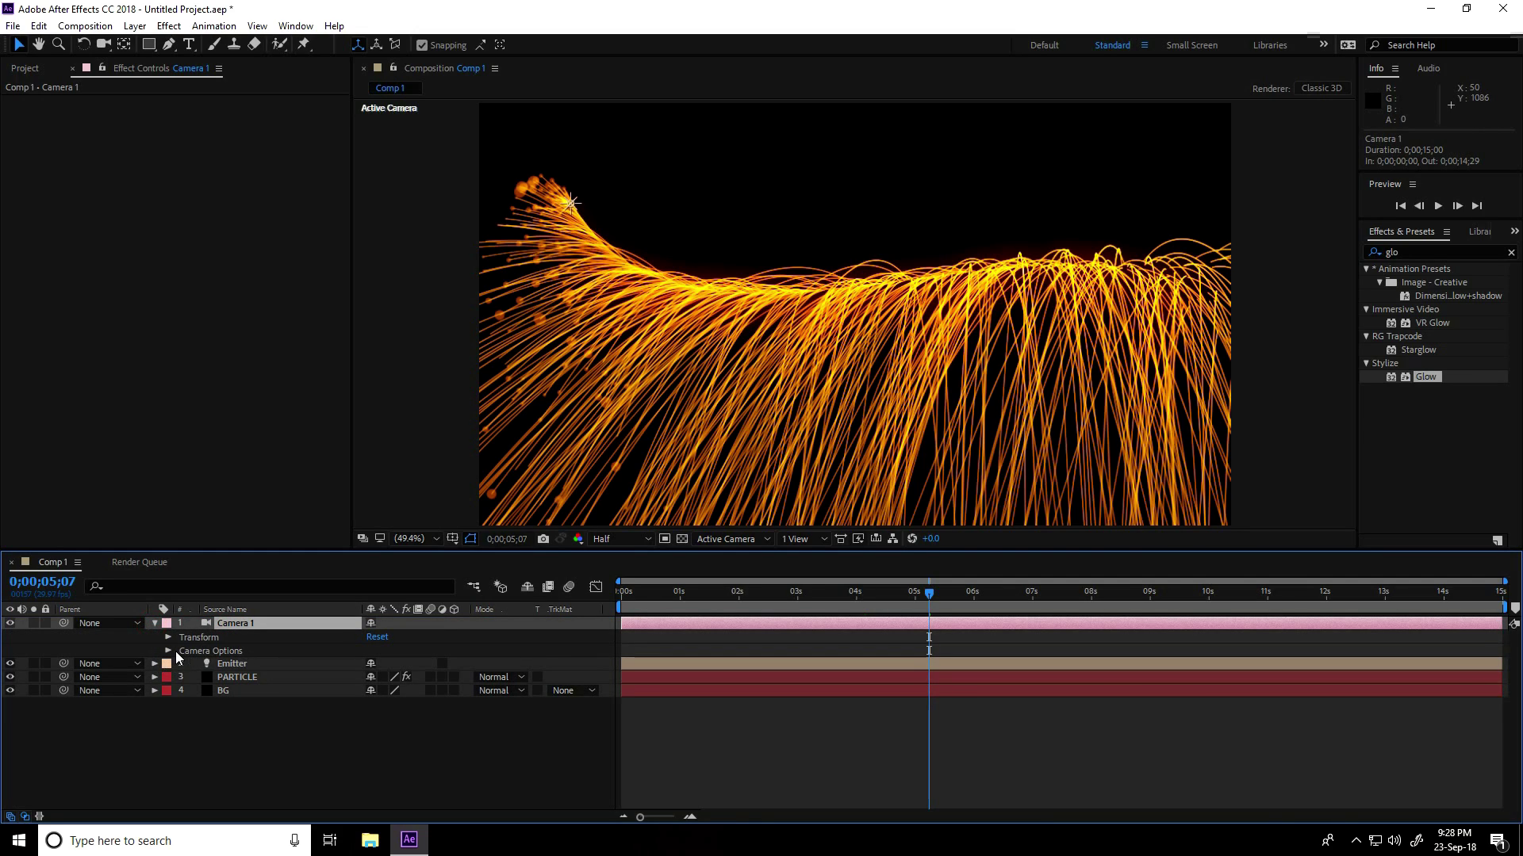
pyautogui.click(167, 652)
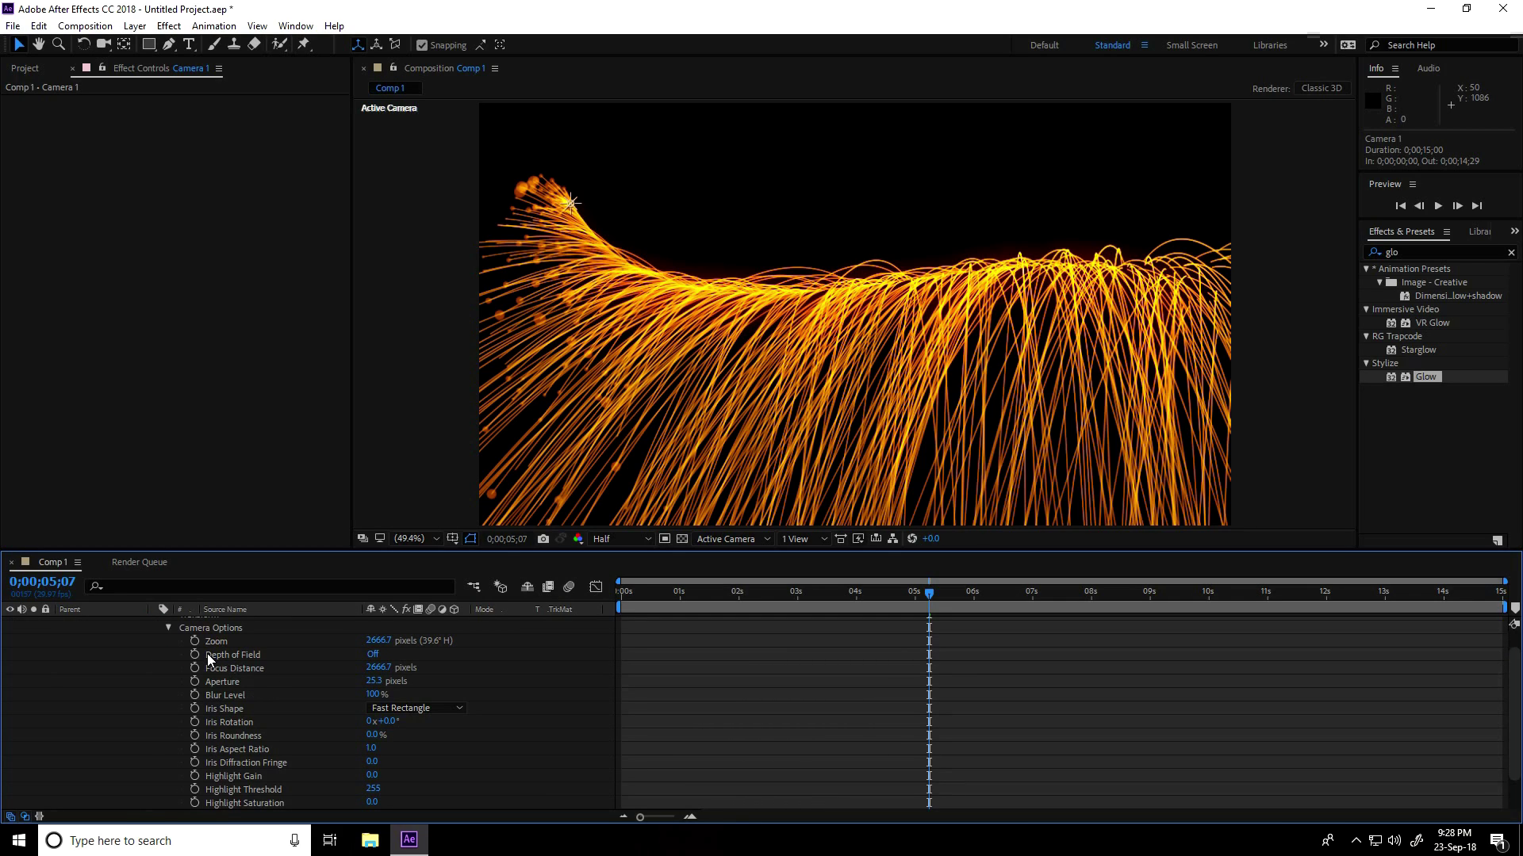
pyautogui.click(374, 656)
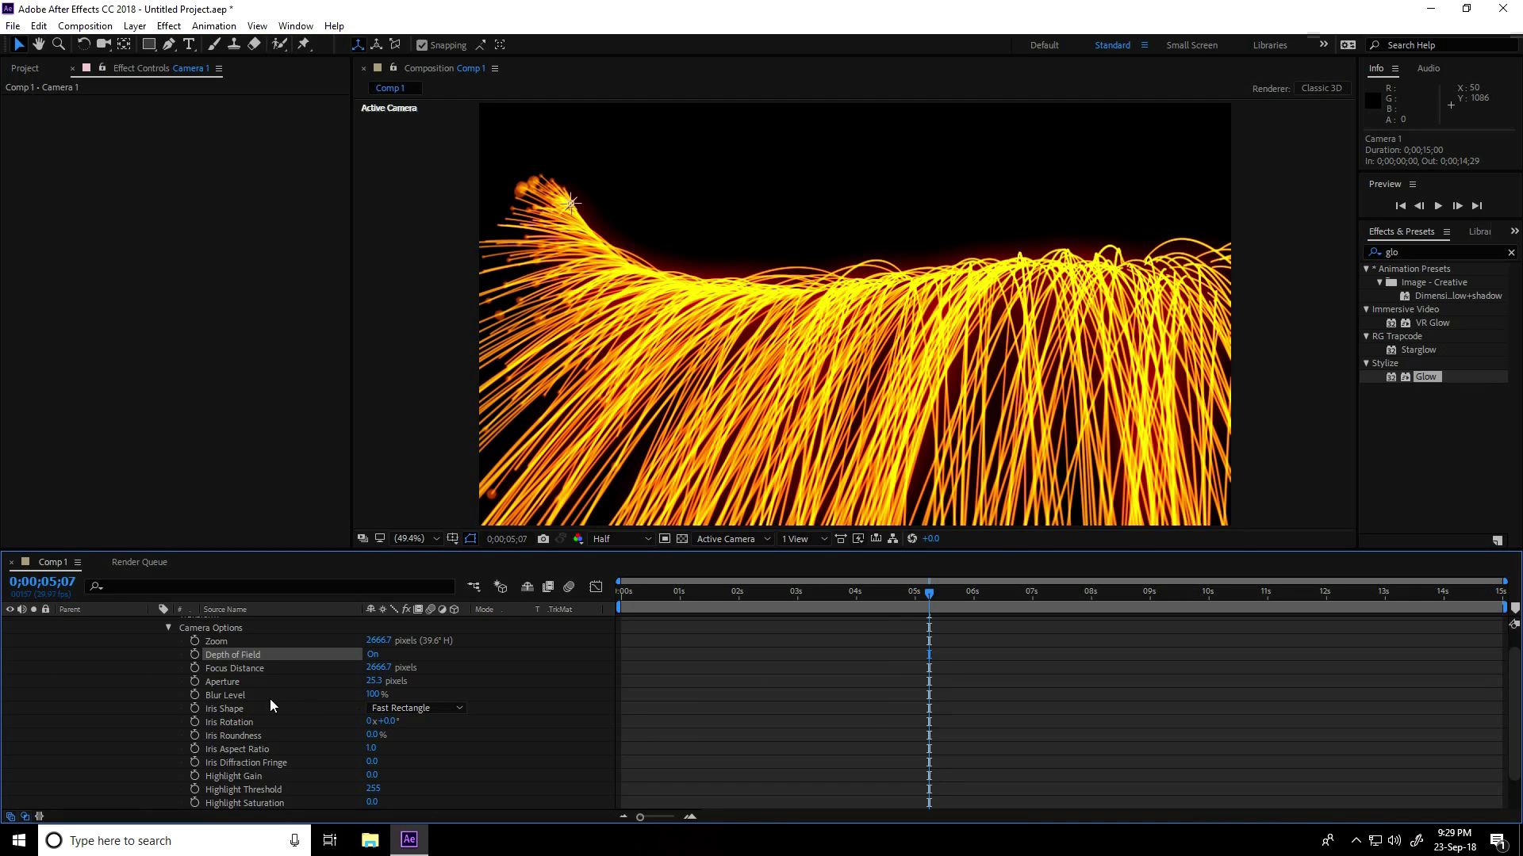
# Set the camera Zoom to 2500 pixels
pyautogui.click(379, 641)
pyautogui.write('2500')
pyautogui.press('Return')
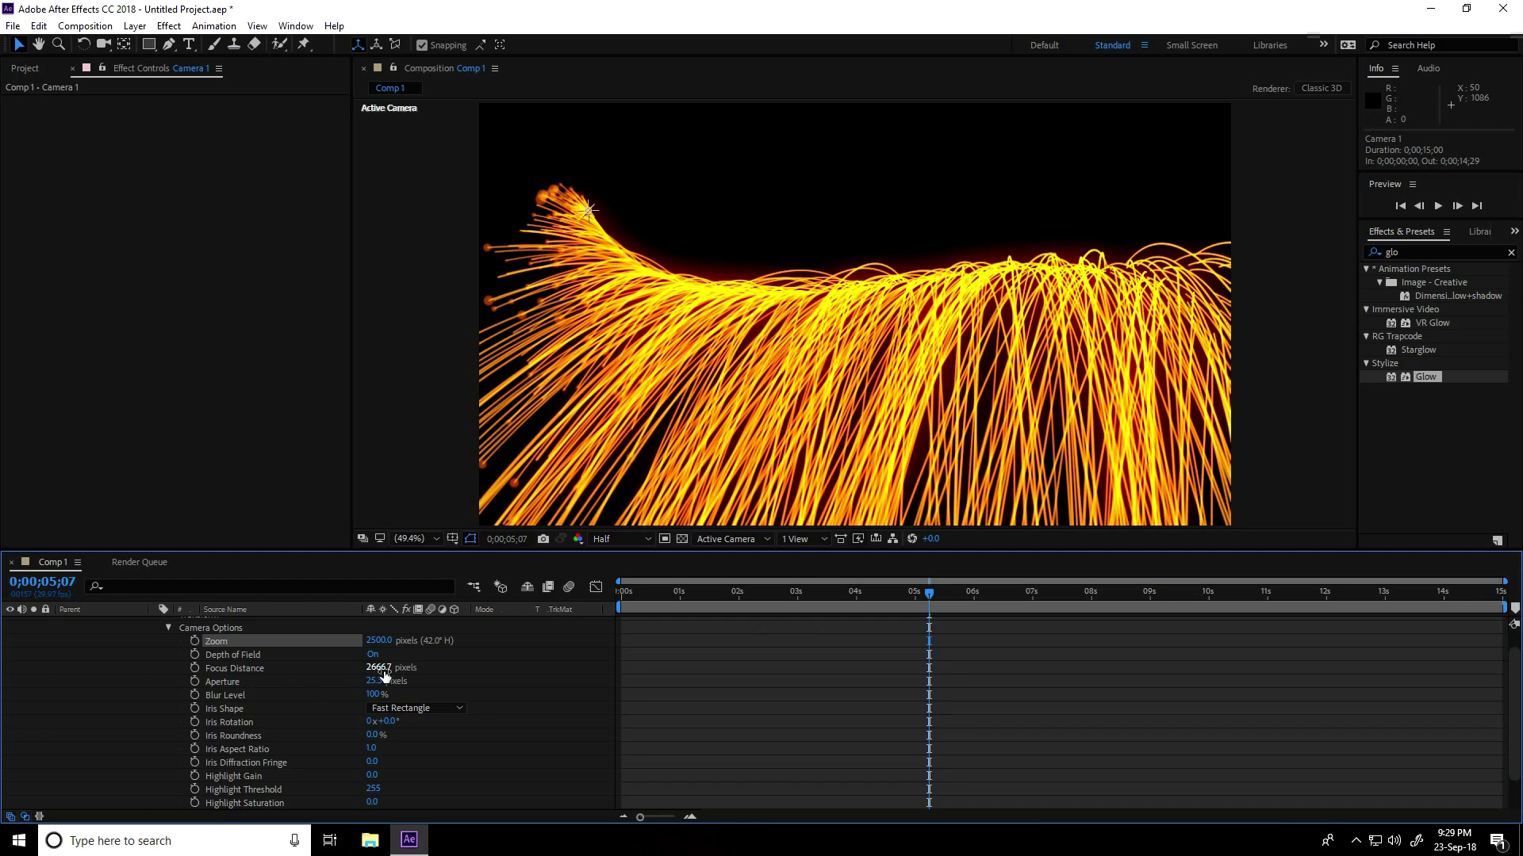
# Keyframe Focus Distance at 1200 at 0 seconds and 2000 at 5 seconds
pyautogui.moveTo(929, 593); pyautogui.dragTo(588, 603)
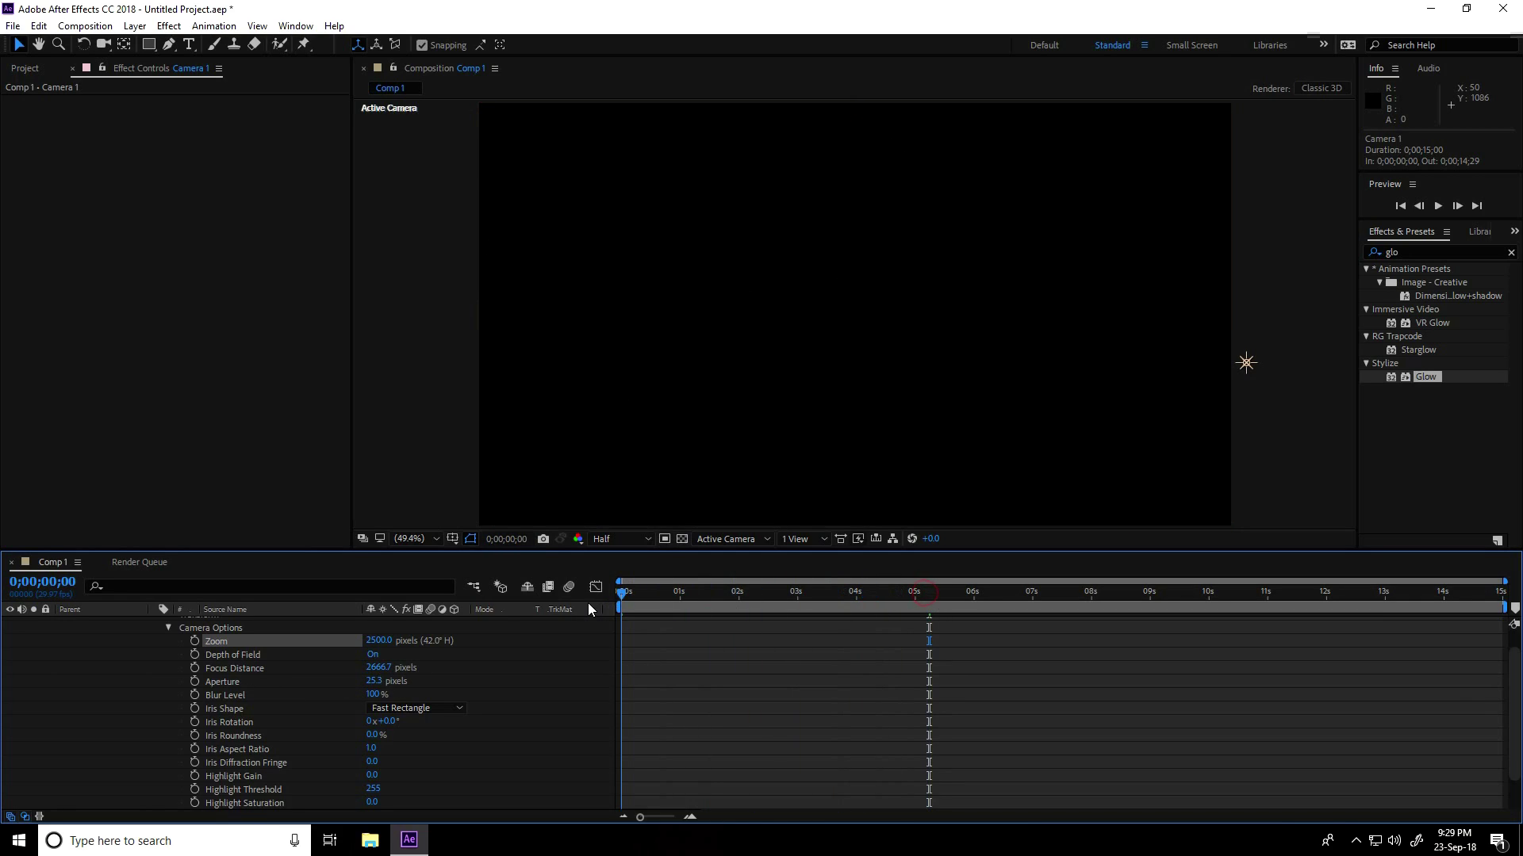
pyautogui.click(193, 668)
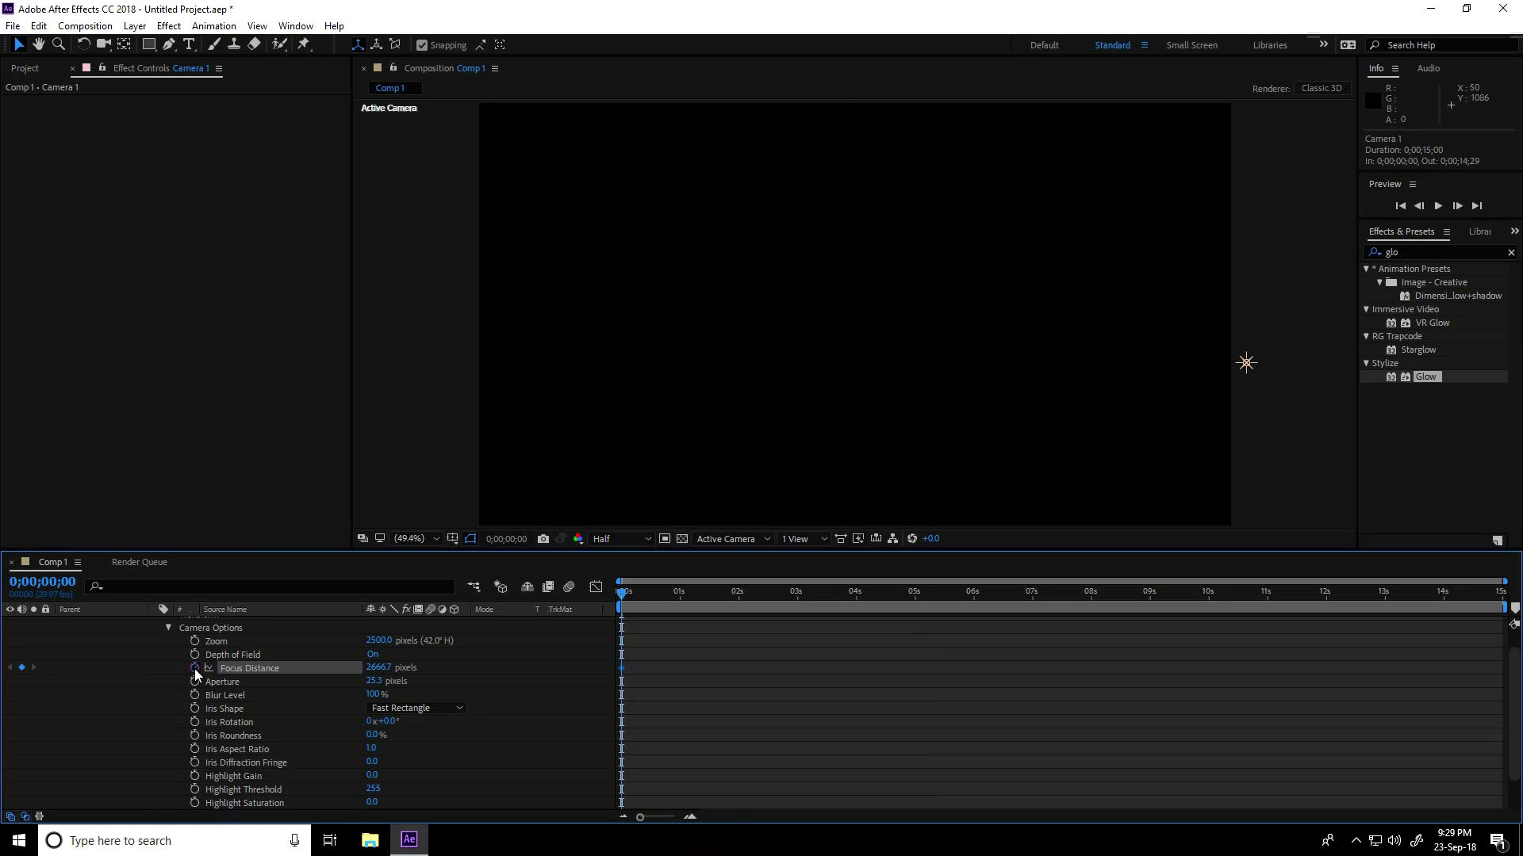
pyautogui.click(378, 668)
pyautogui.write('1200')
pyautogui.press('Return')
pyautogui.moveTo(627, 592); pyautogui.dragTo(915, 615)
pyautogui.click(377, 668)
pyautogui.write('2000')
pyautogui.press('Return')
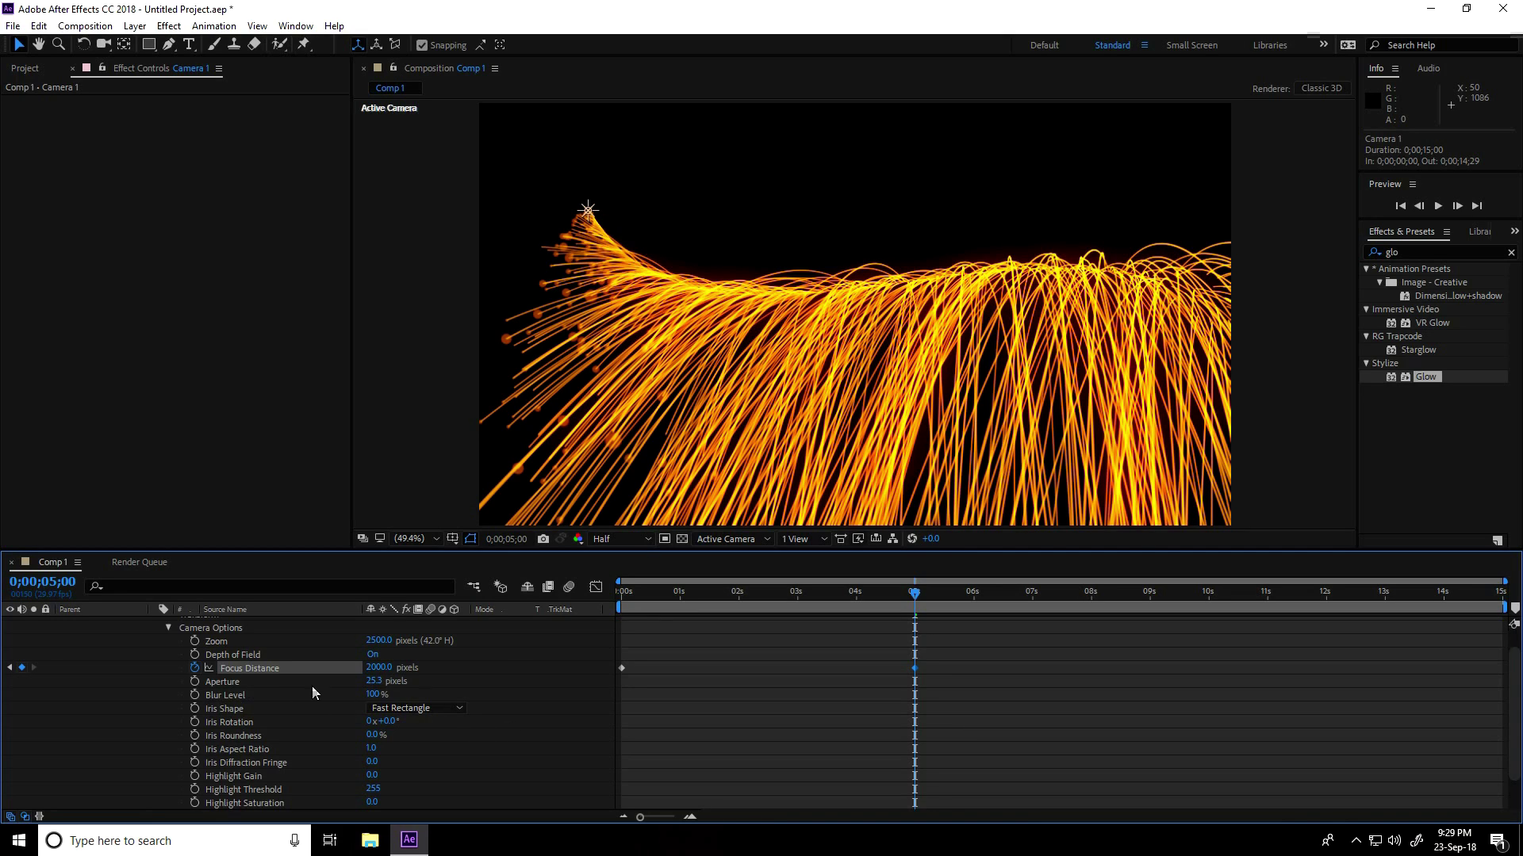
# Set the camera Aperture to 200 pixels and preview from the start
pyautogui.click(371, 682)
pyautogui.press('Return')
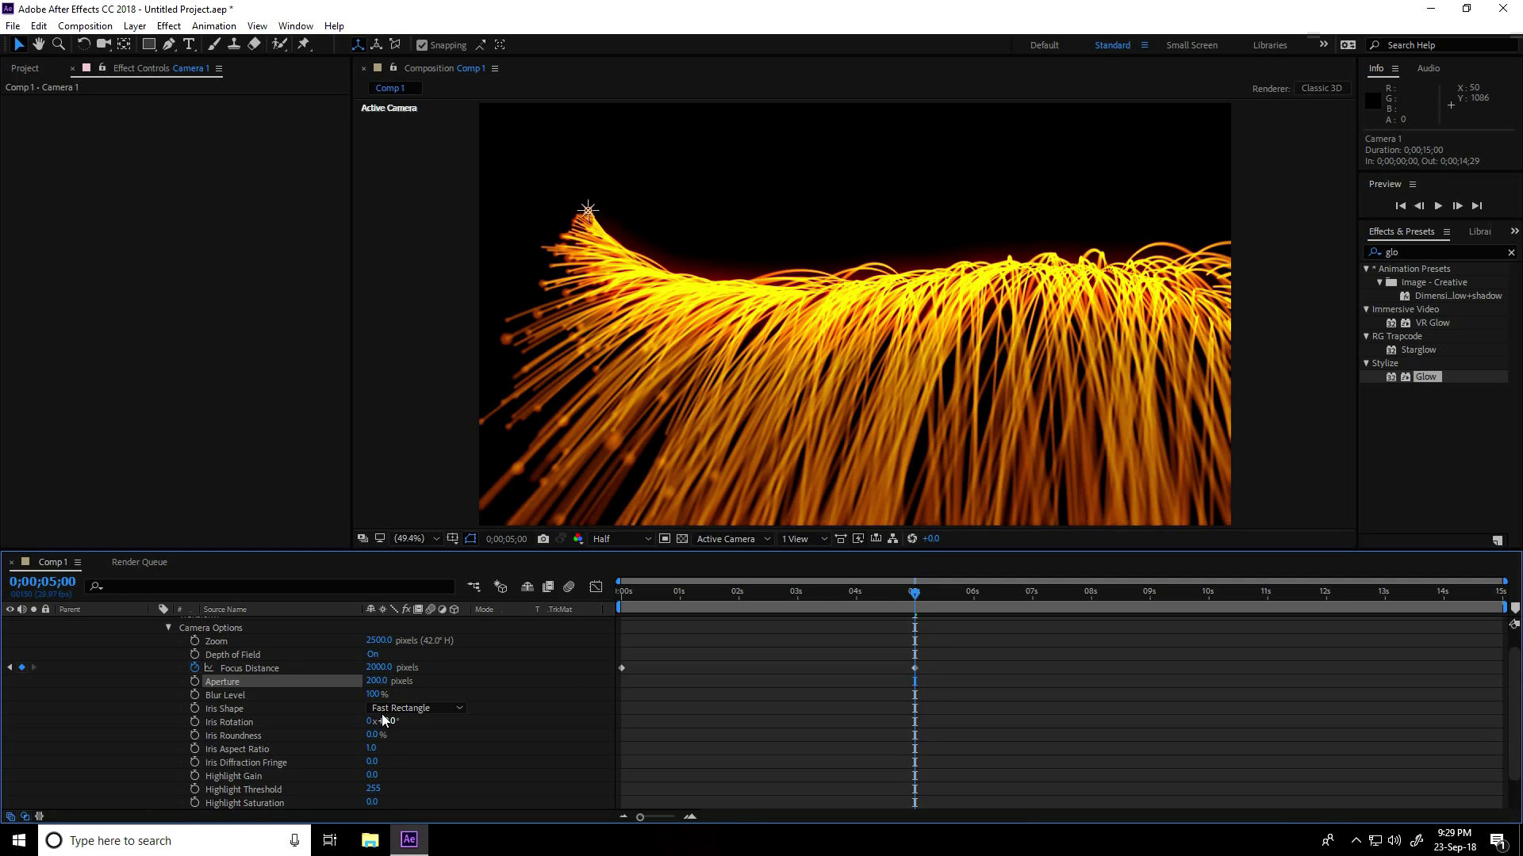
pyautogui.moveTo(907, 596); pyautogui.dragTo(517, 582)
pyautogui.press('space')
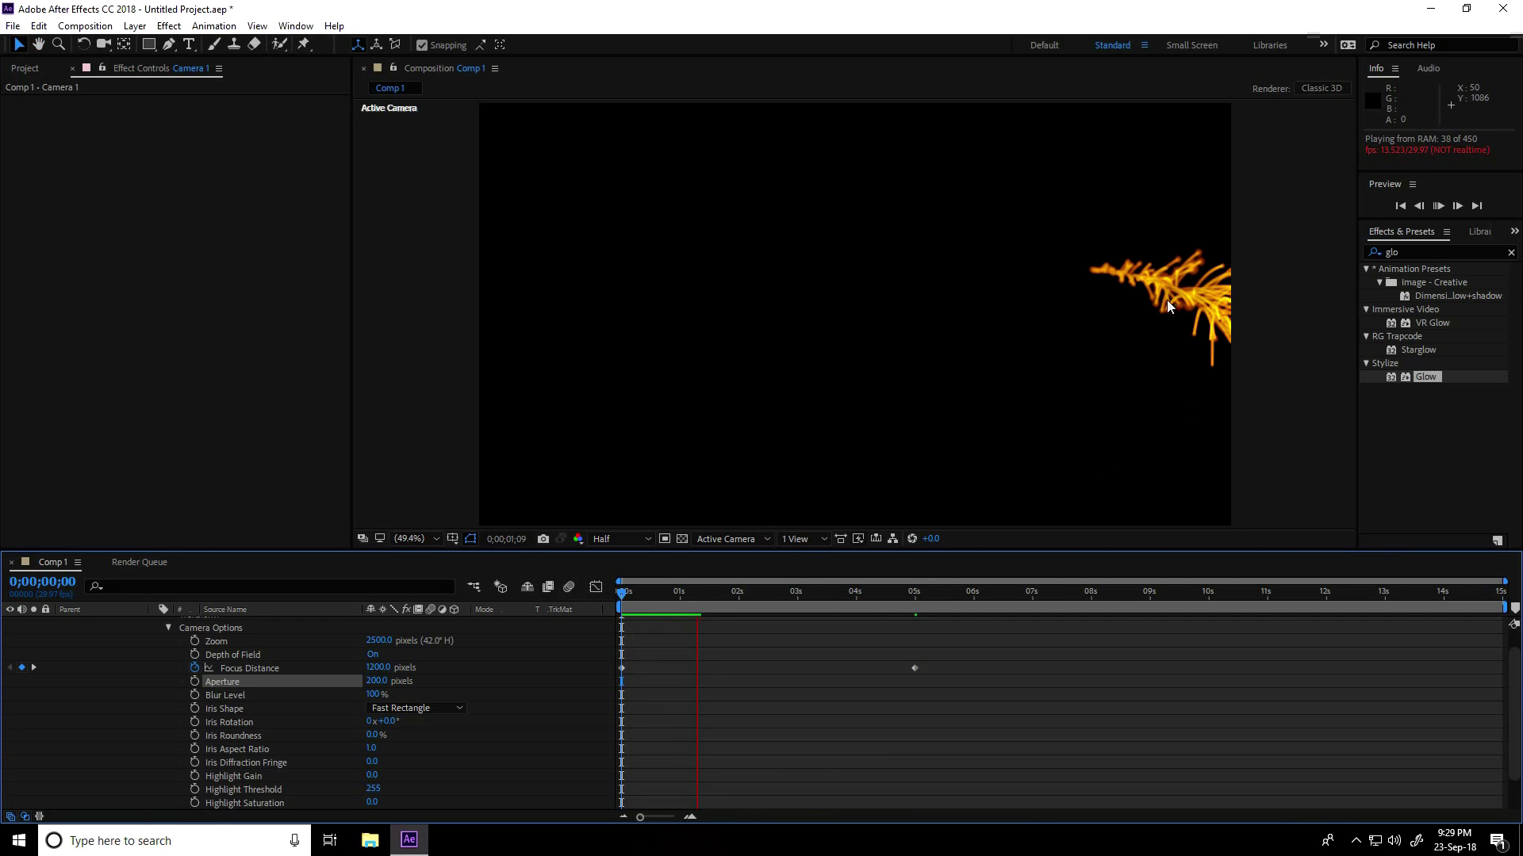
pyautogui.click(620, 539)
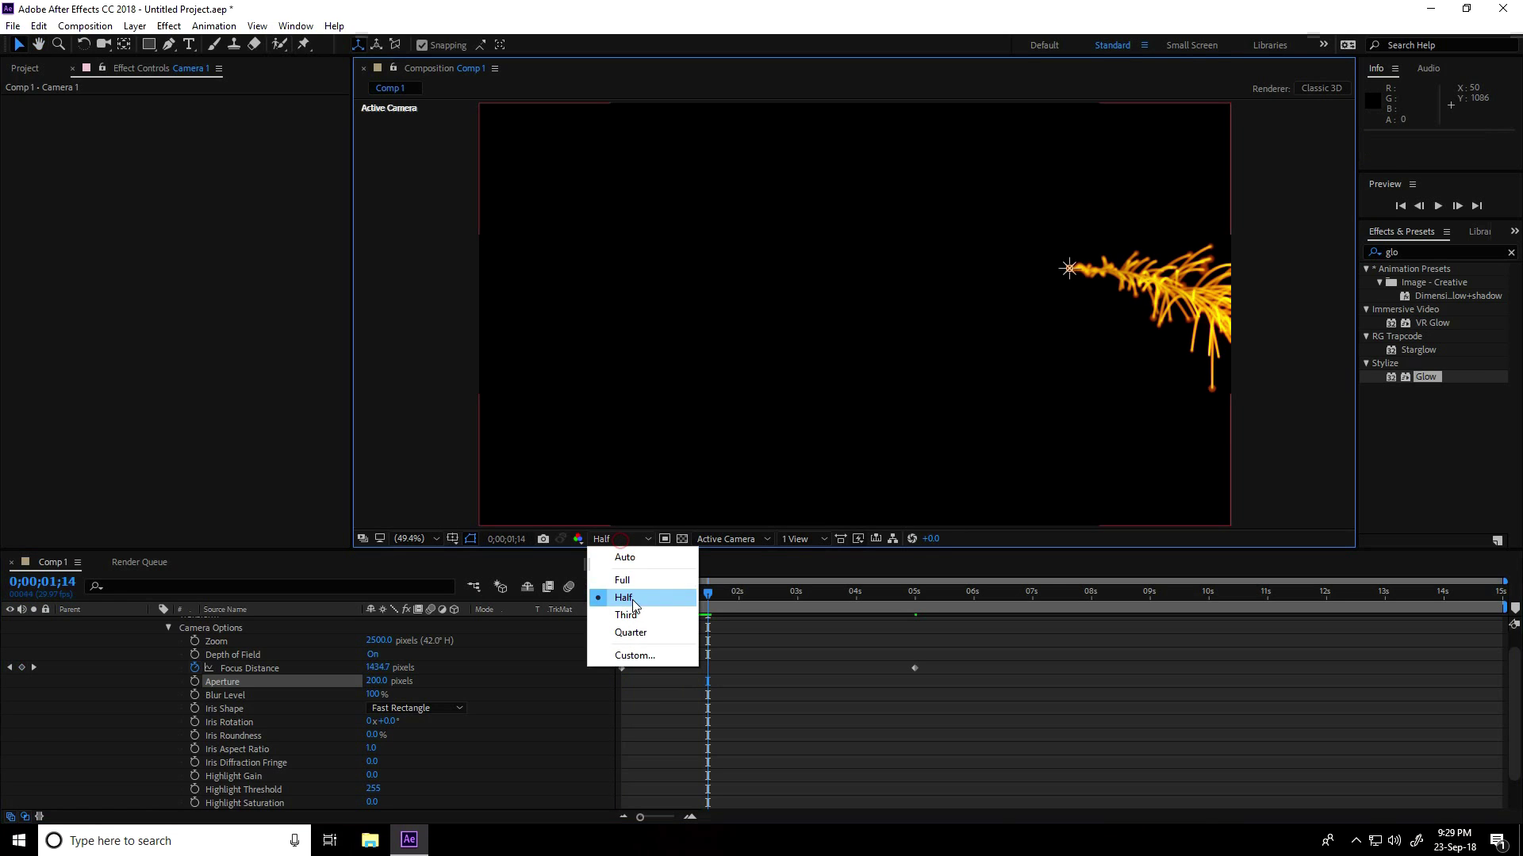
pyautogui.click(653, 618)
pyautogui.press('space')
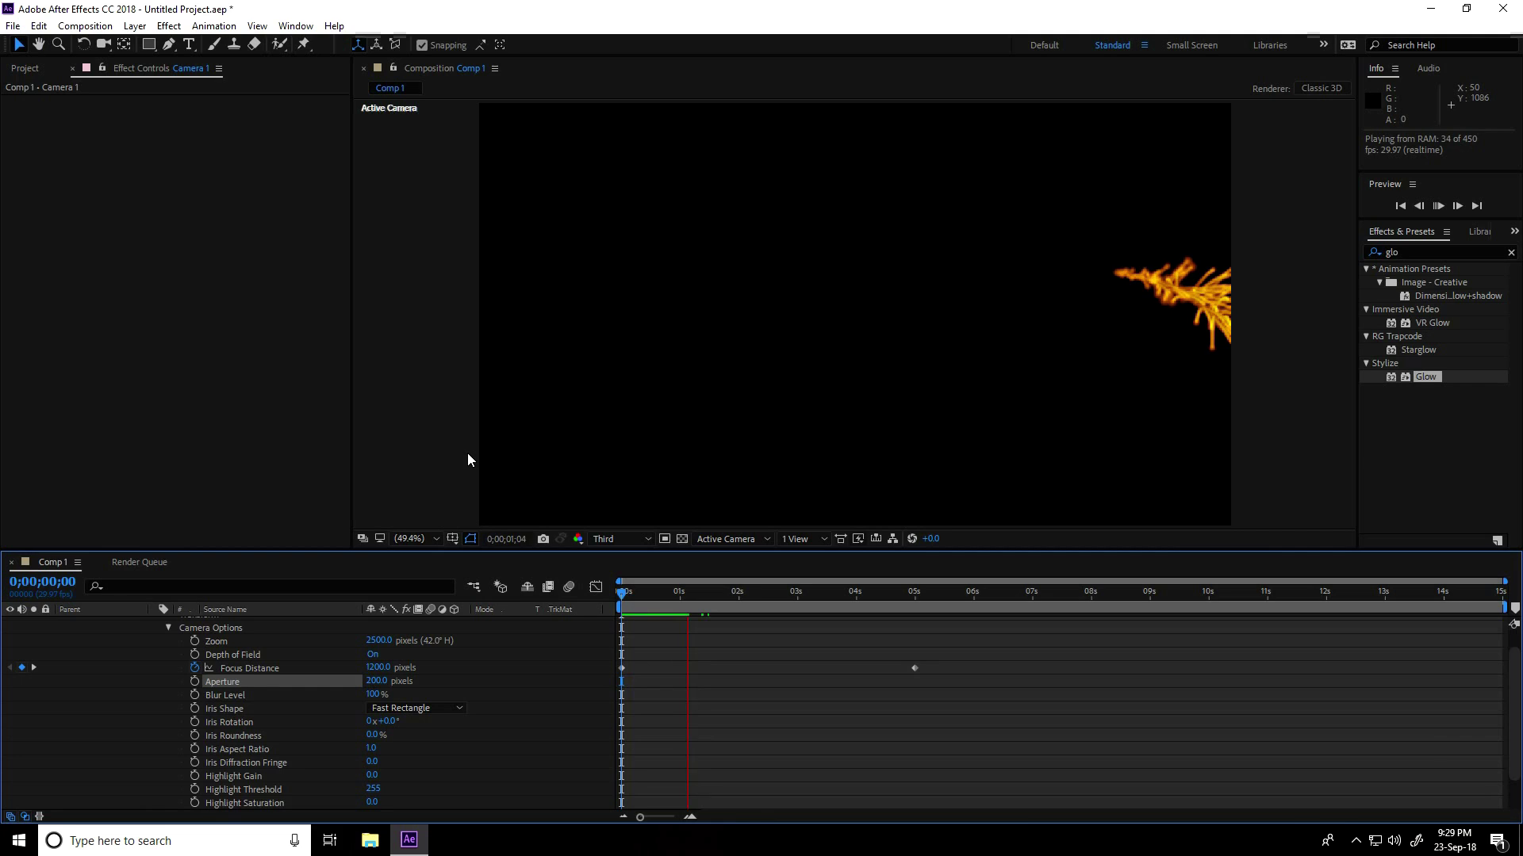
pyautogui.click(620, 539)
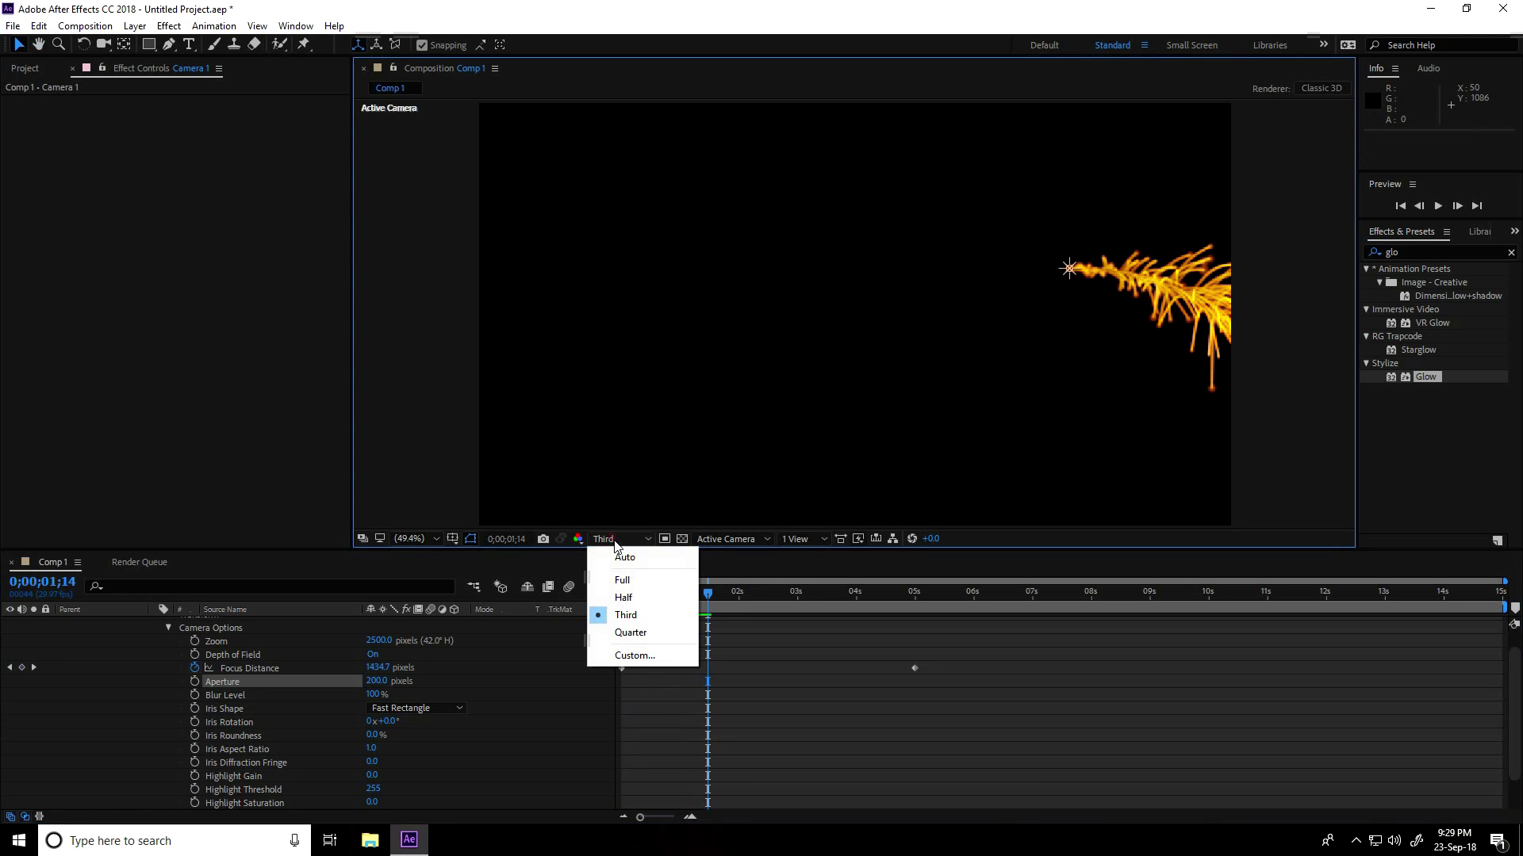
pyautogui.click(634, 601)
pyautogui.moveTo(709, 596); pyautogui.dragTo(915, 611)
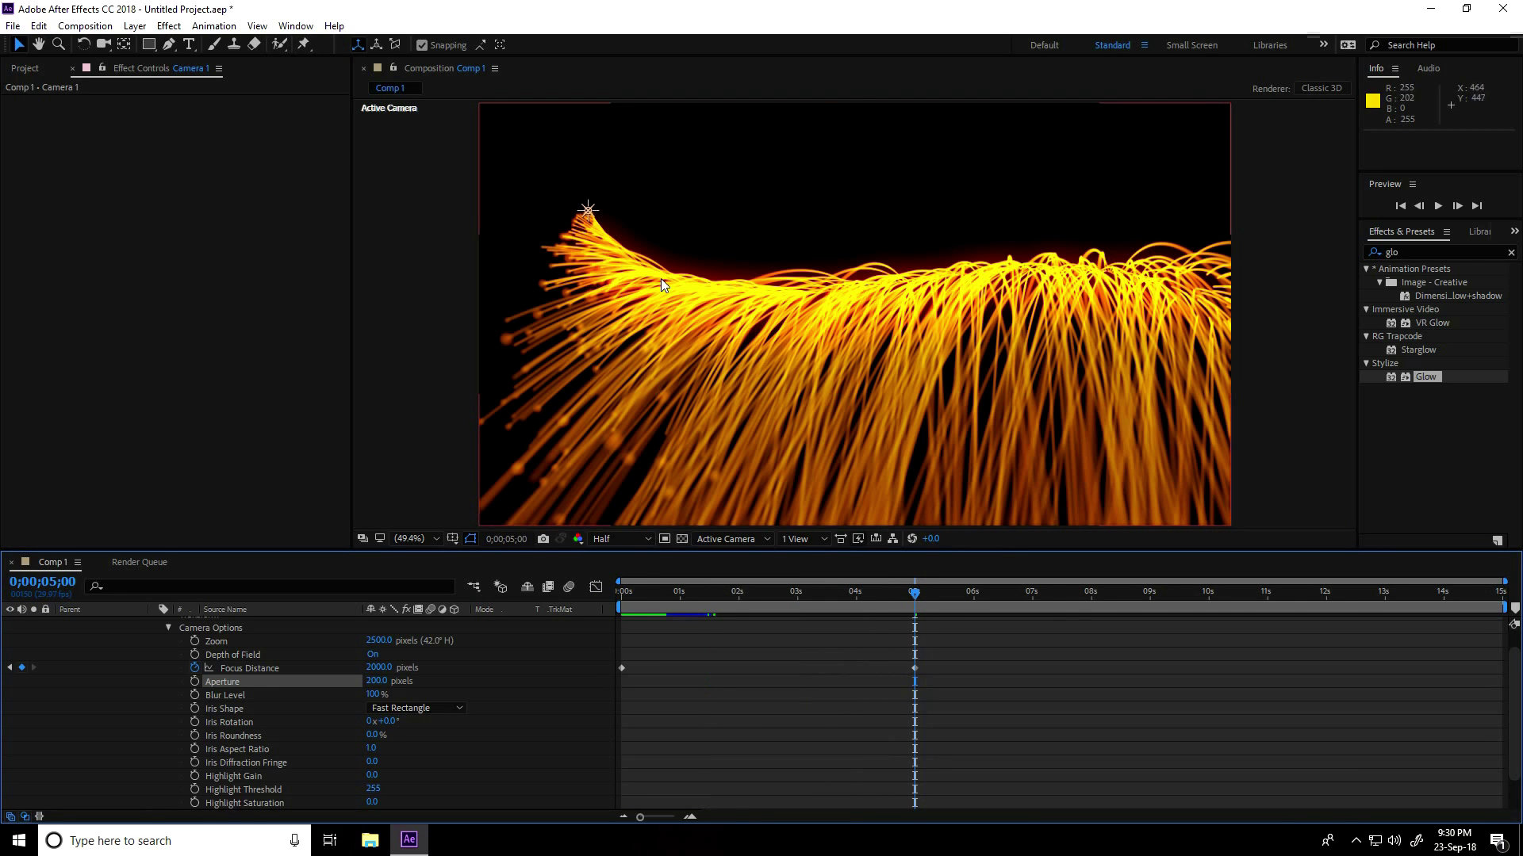
pyautogui.moveTo(918, 605); pyautogui.dragTo(1048, 603)
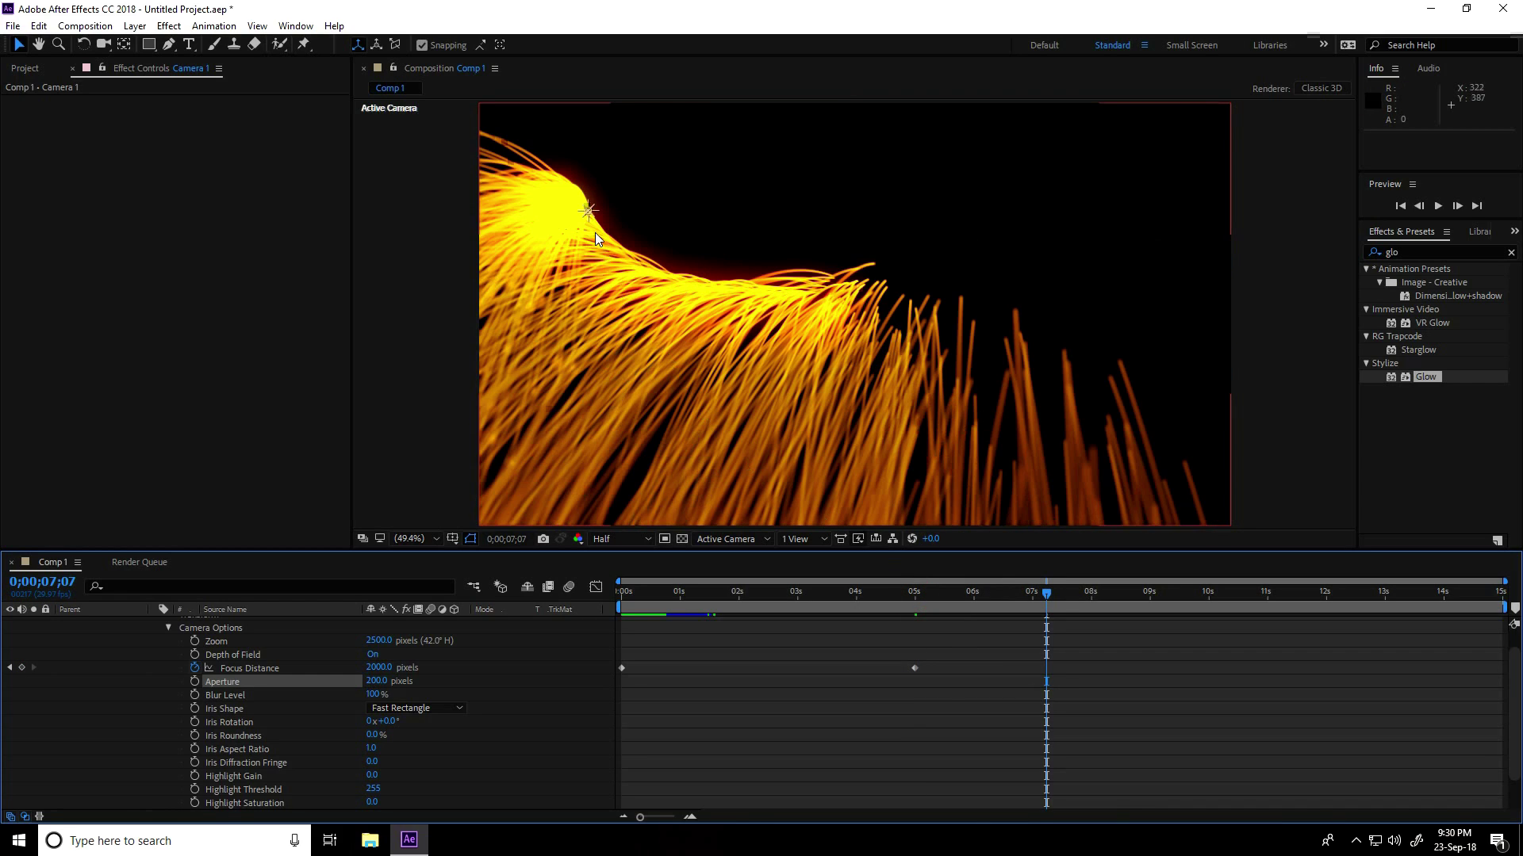
pyautogui.moveTo(1052, 590); pyautogui.dragTo(1163, 607)
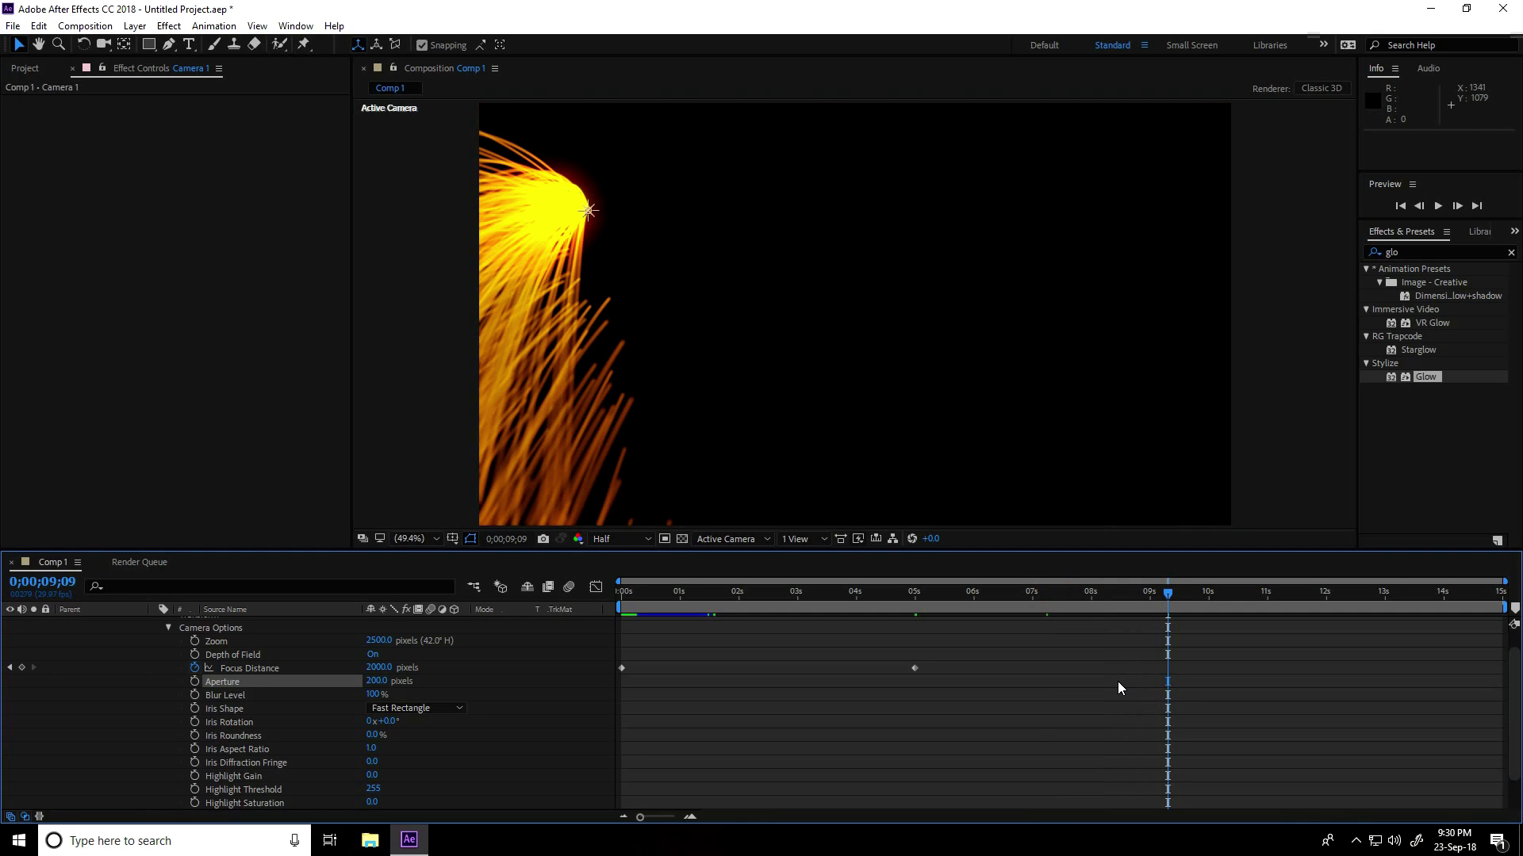
pyautogui.moveTo(1168, 593); pyautogui.dragTo(858, 603)
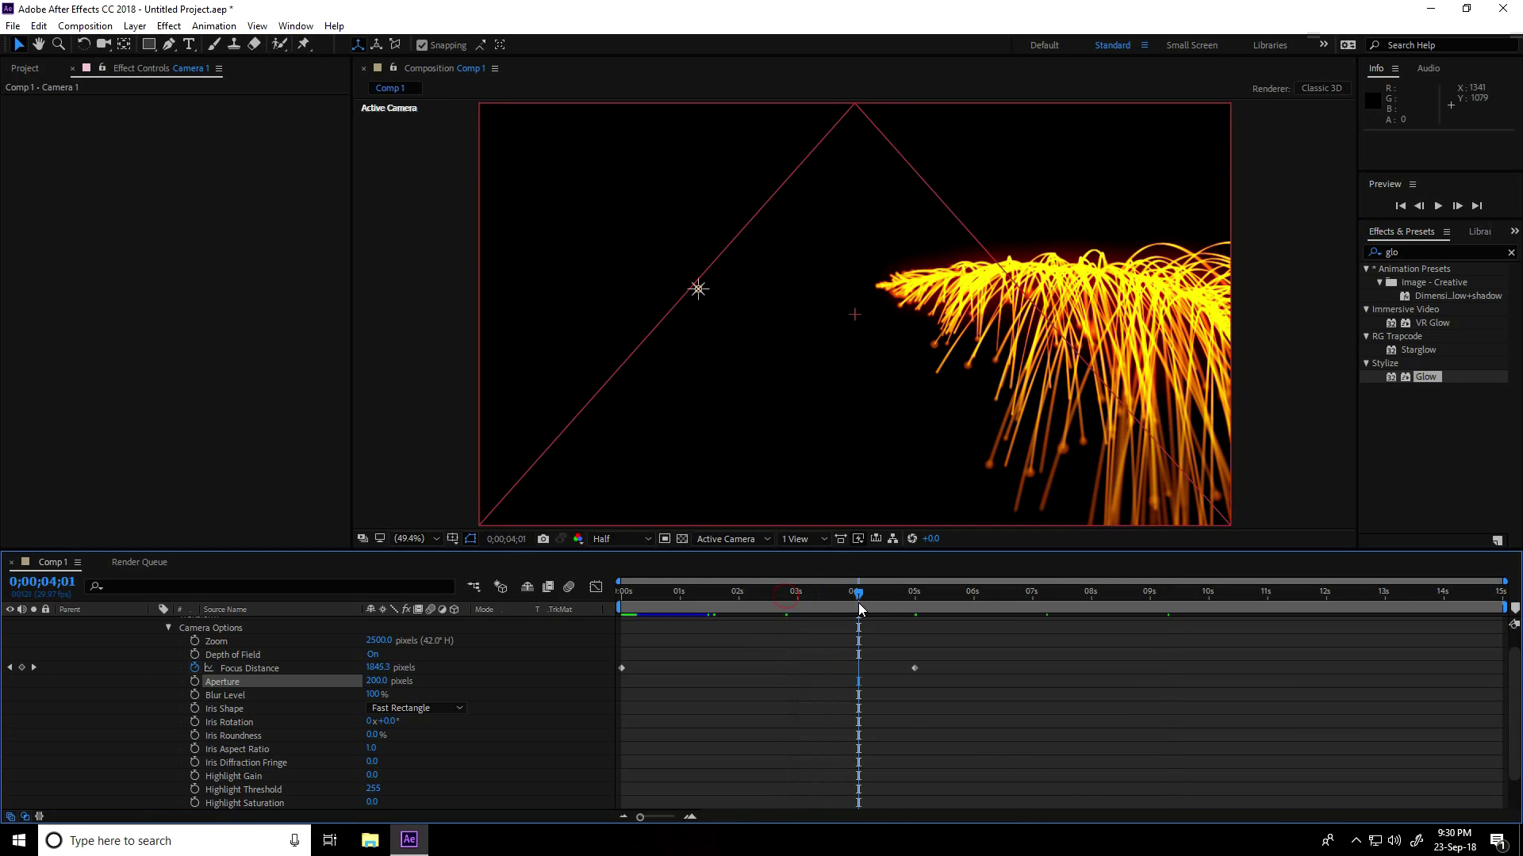